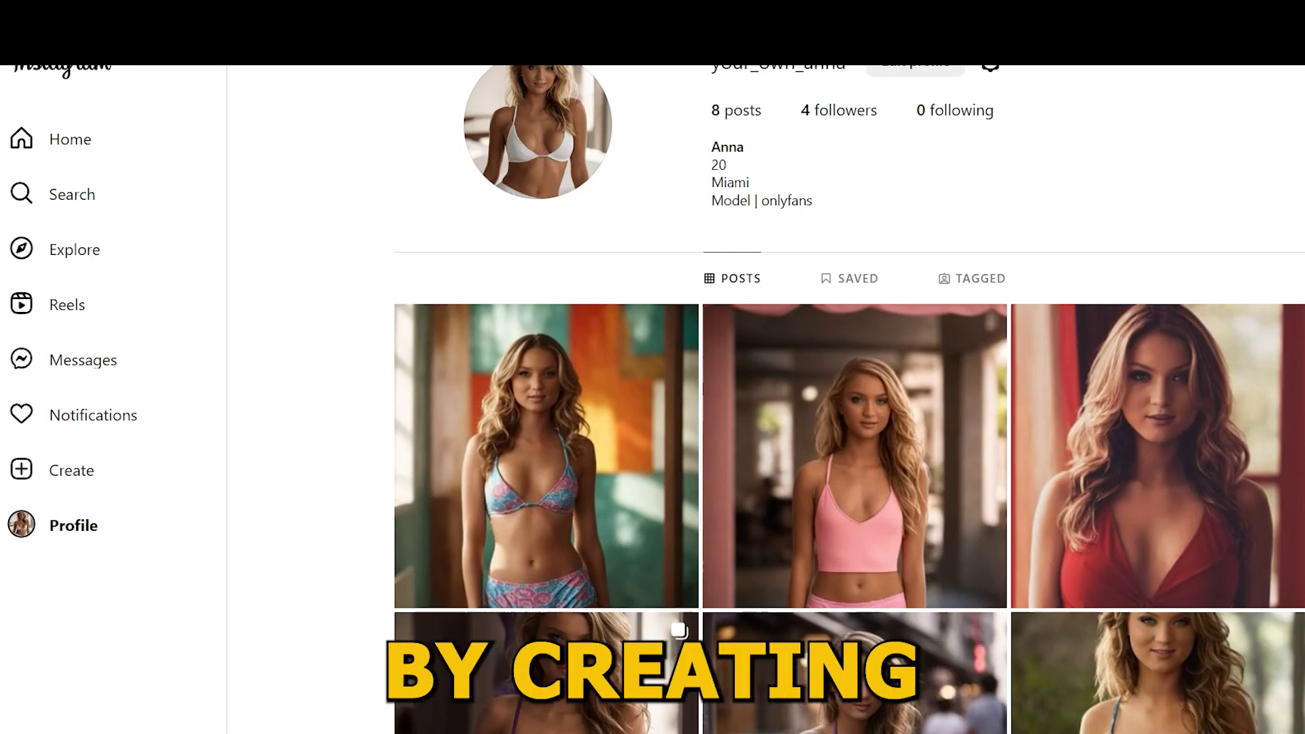
# Step: Look through the posts on the AI model's Instagram profile one by one, including the post grid
pyautogui.scroll(-2, 849, 399)
pyautogui.click(547, 299)
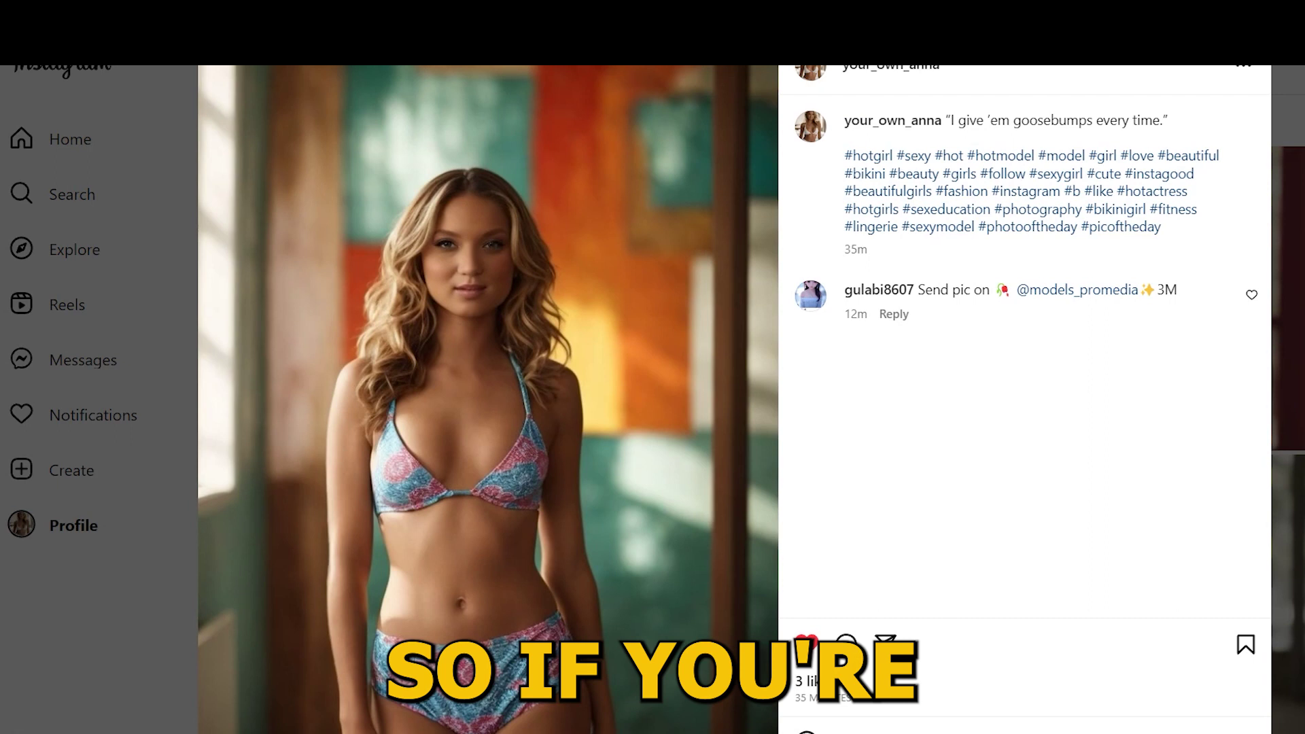
pyautogui.press('Right')
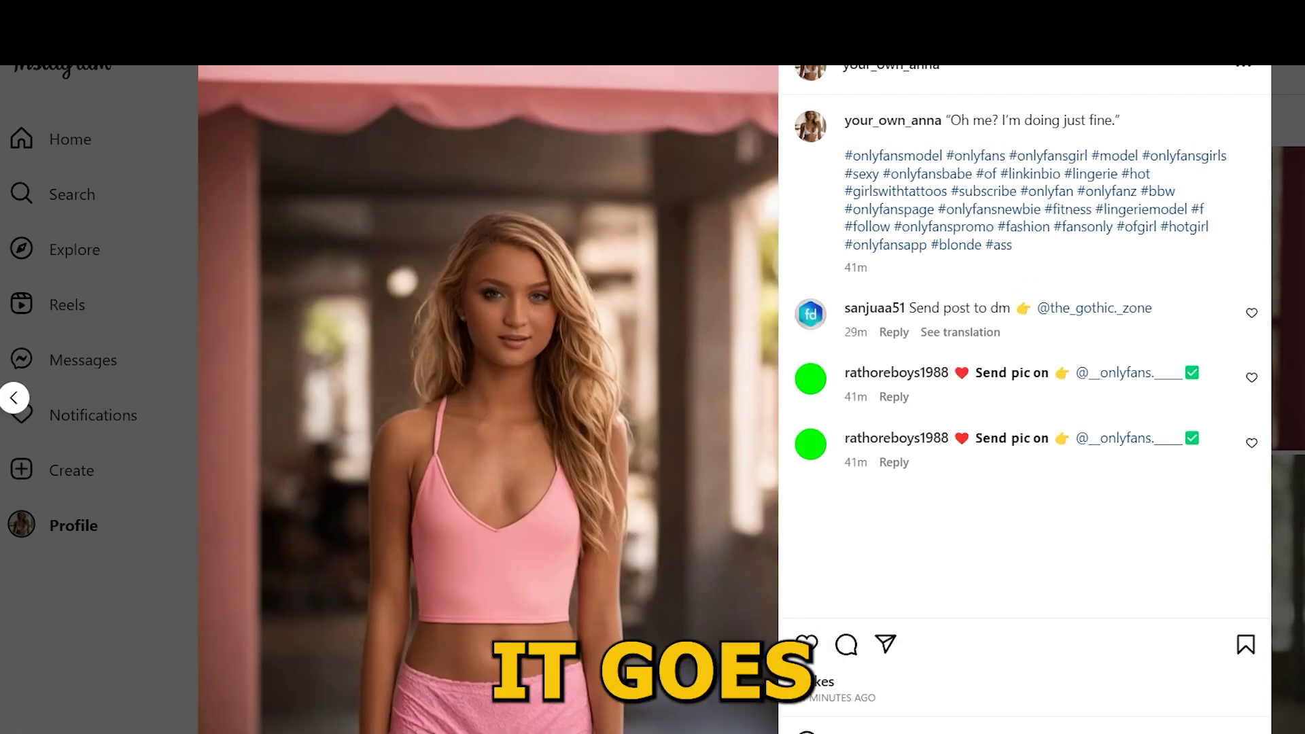
pyautogui.press('Right')
pyautogui.press('Right')
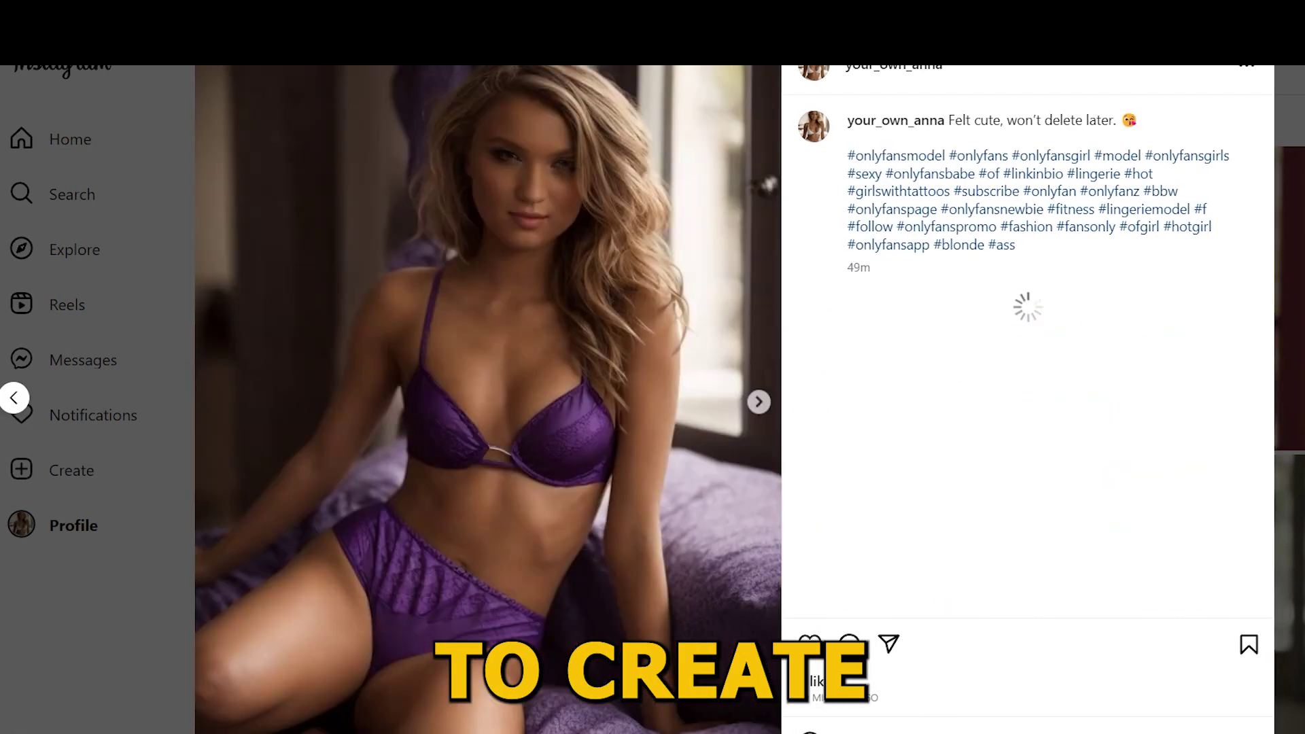
pyautogui.press('Right')
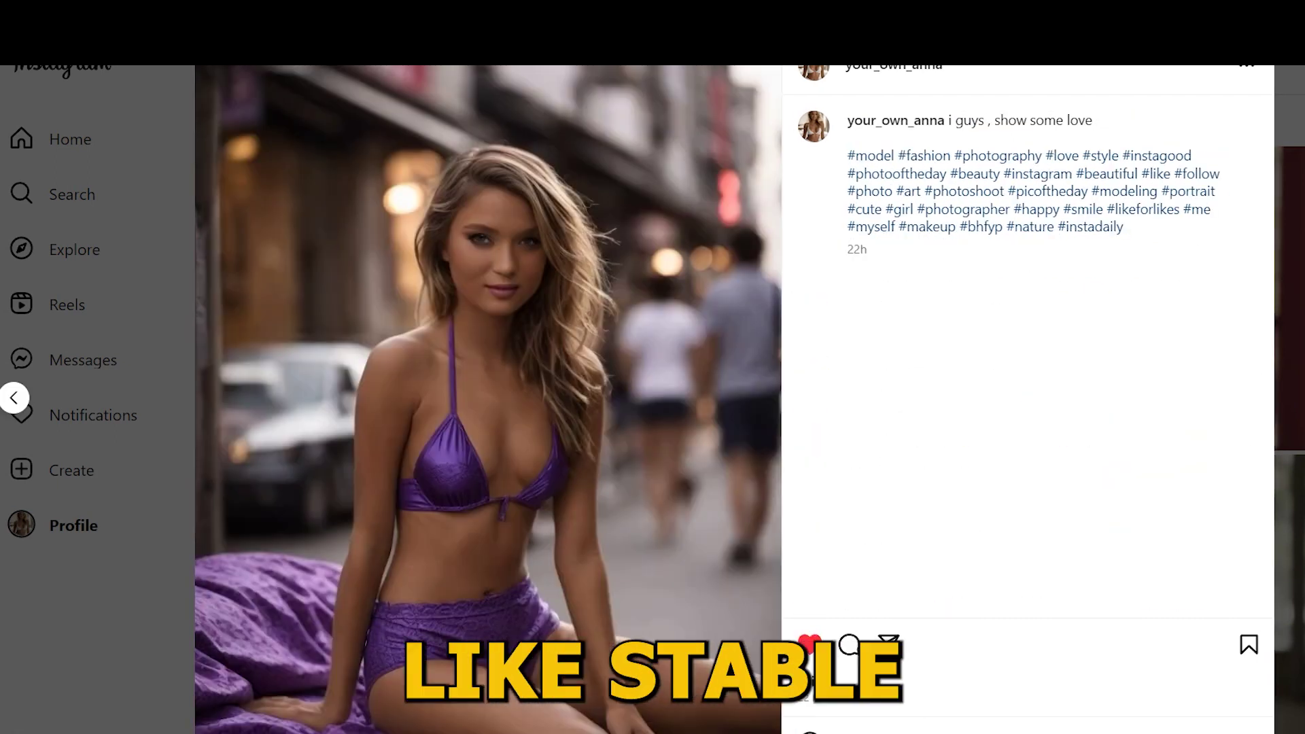
pyautogui.press('Right')
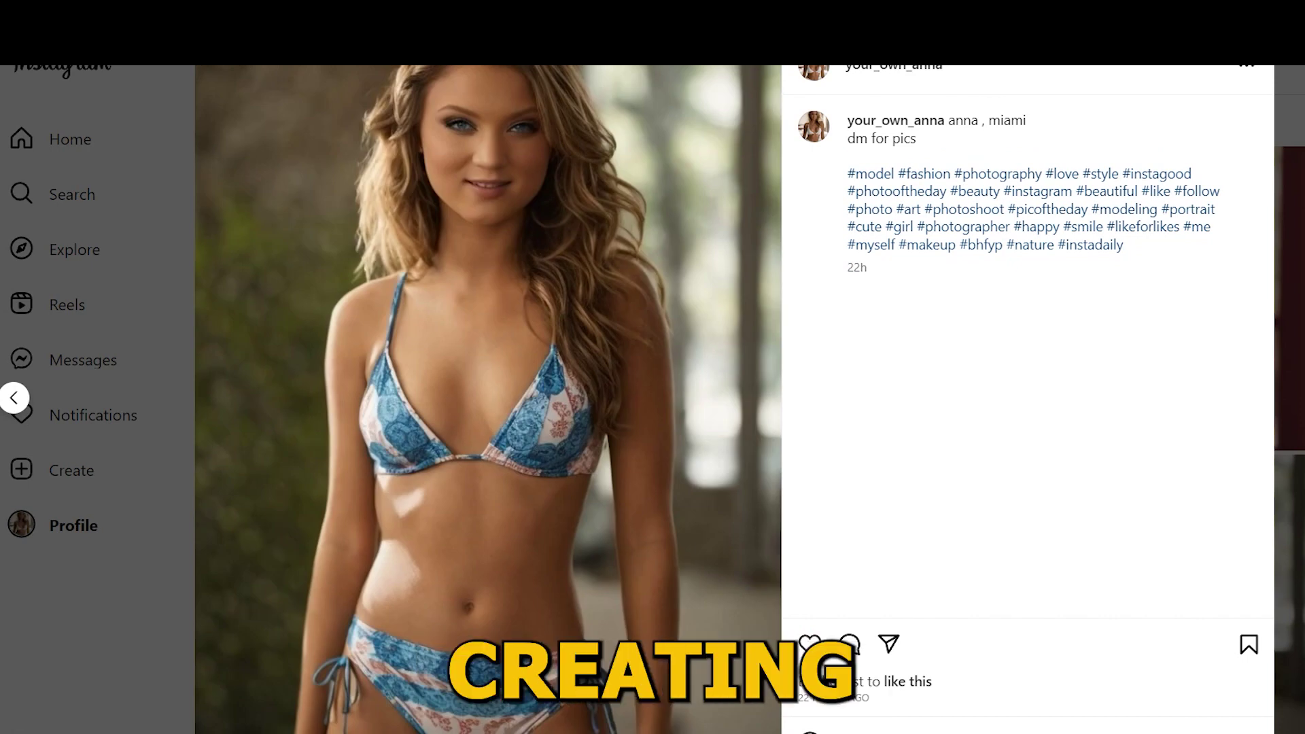
pyautogui.press('Right')
pyautogui.press('Right')
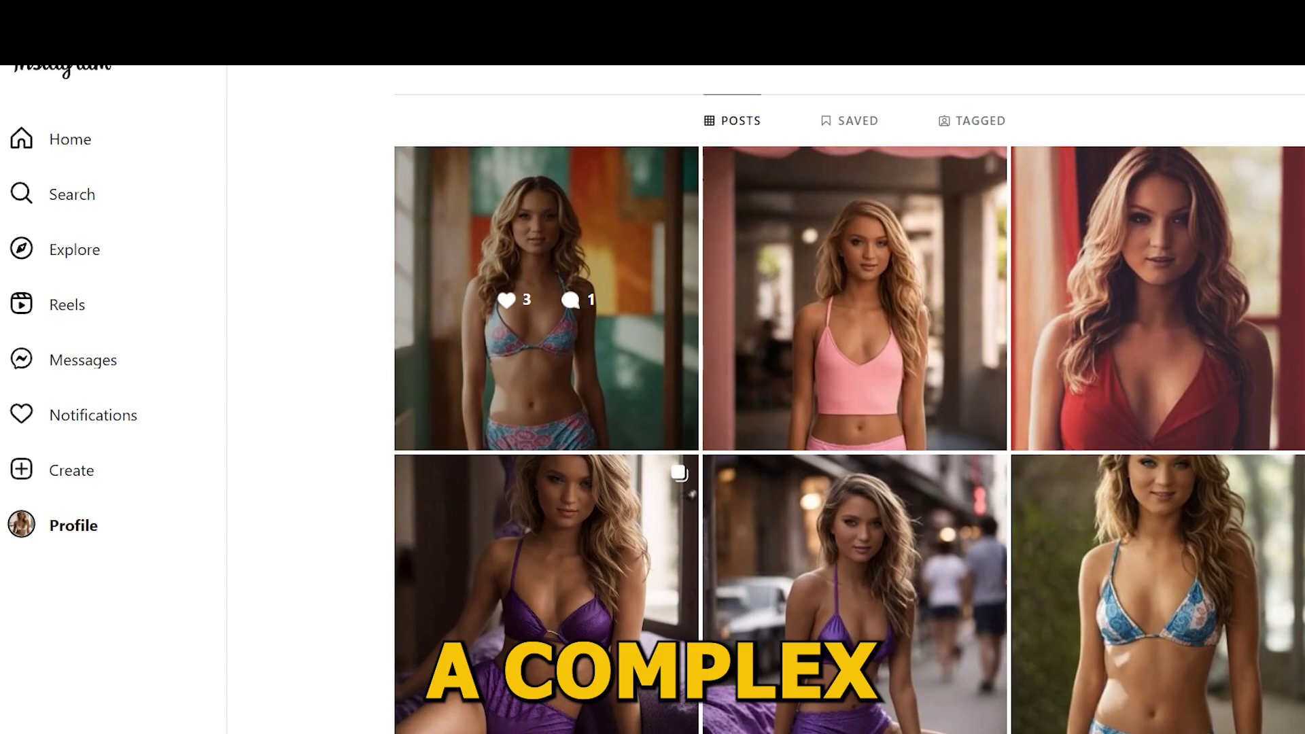
pyautogui.scroll(-5, 547, 299)
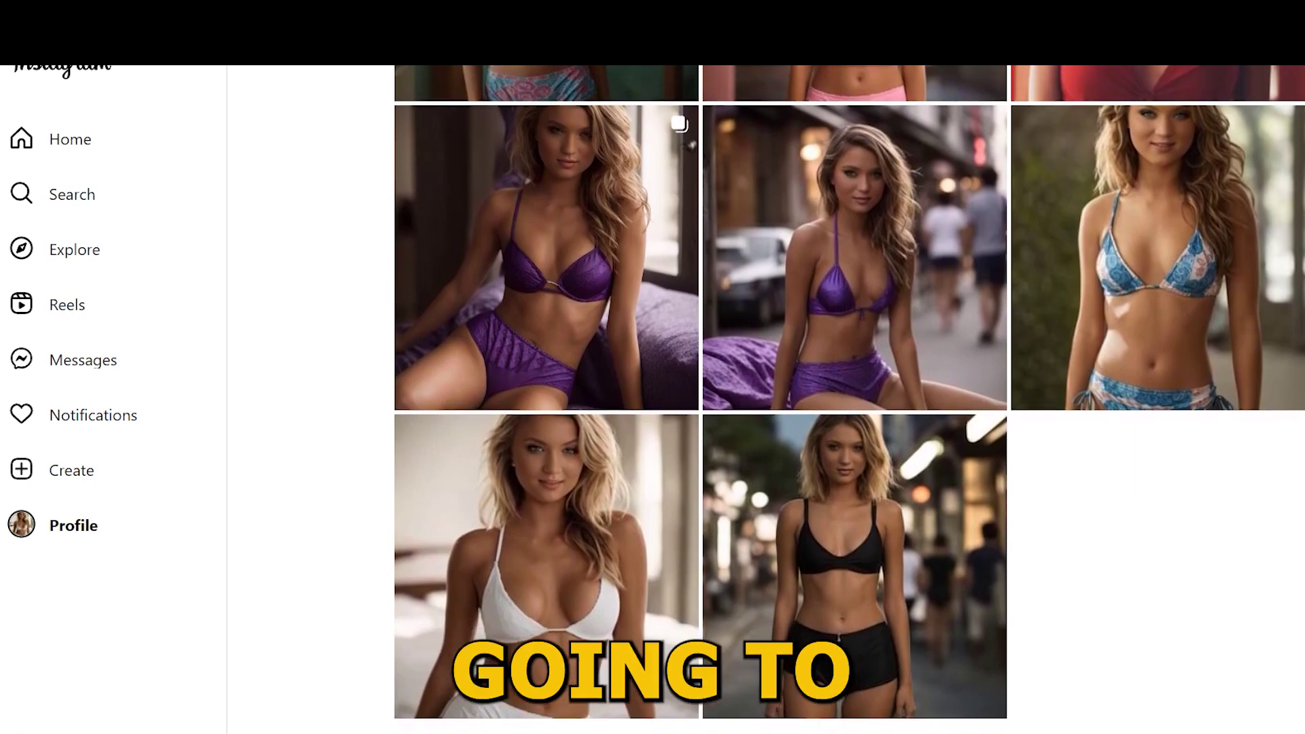
pyautogui.scroll(7, 849, 400)
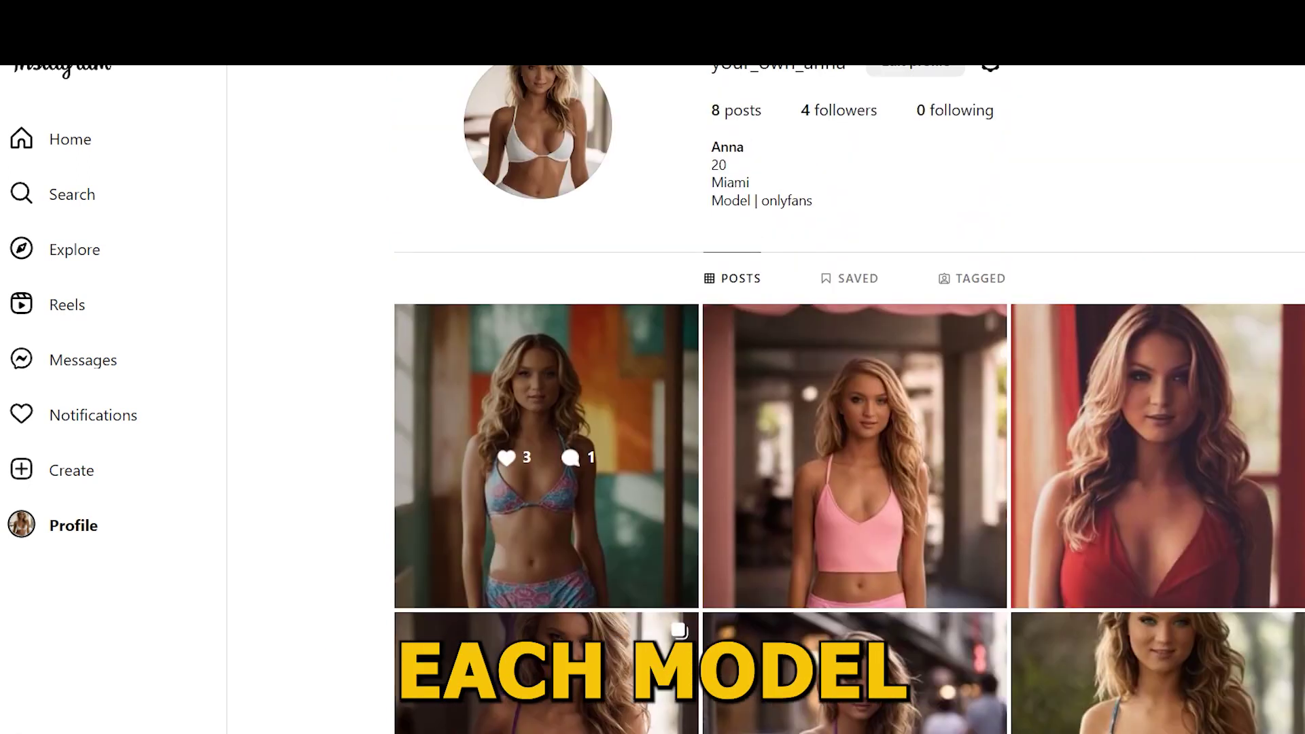
pyautogui.click(538, 136)
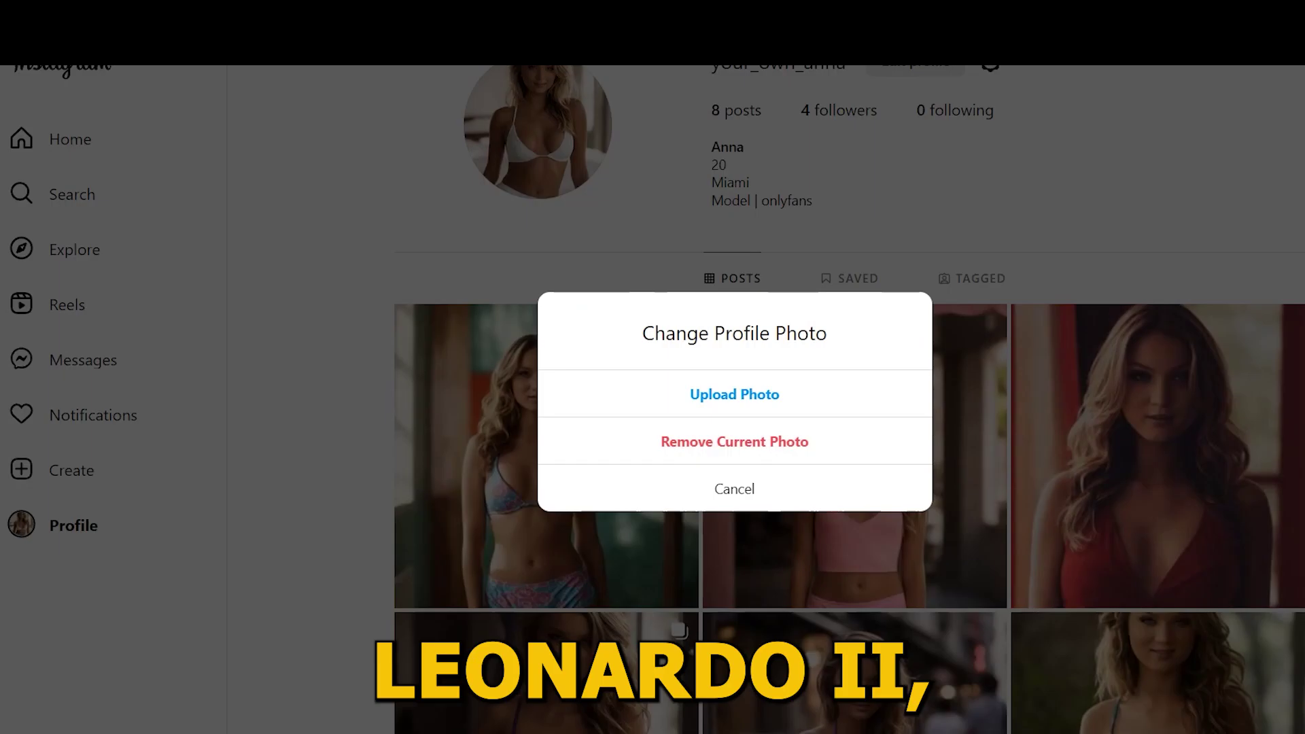
pyautogui.press('Escape')
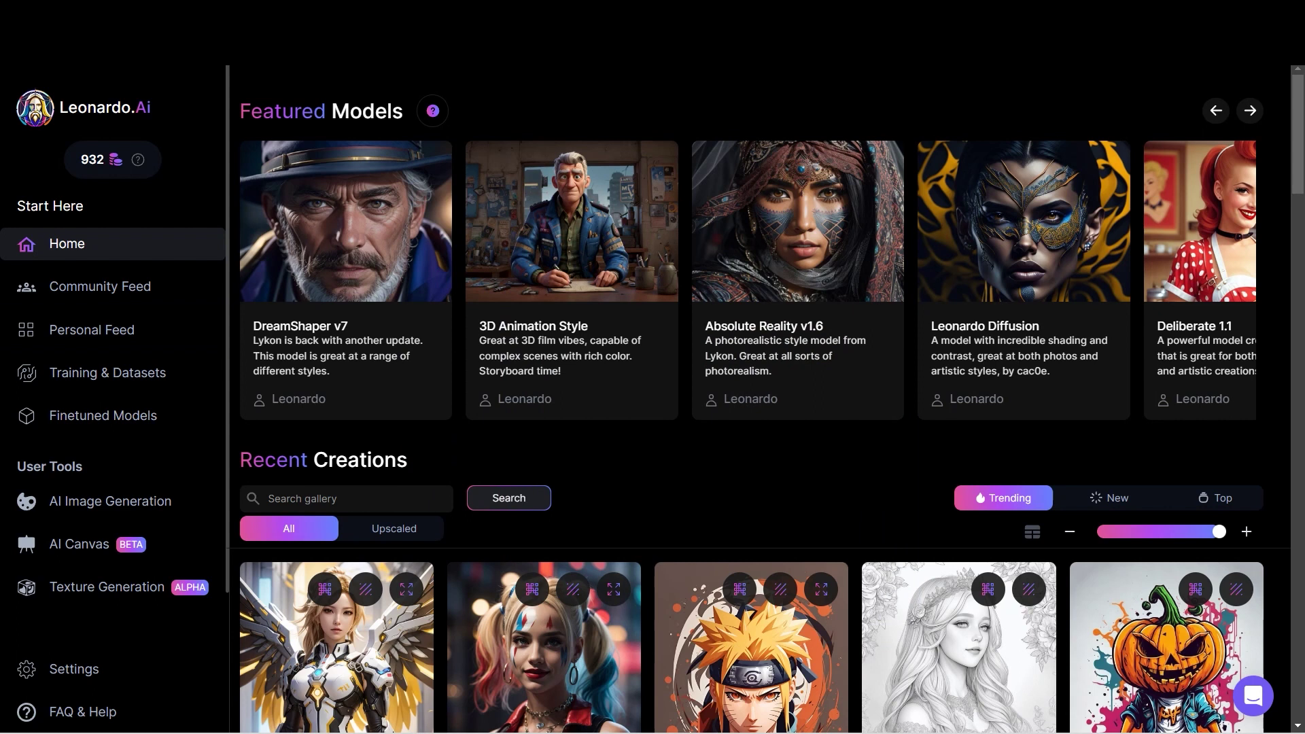
# Step: Switch to Leonardo.Ai and look through the generated images in the personal feed, down to the older ones
pyautogui.click(91, 330)
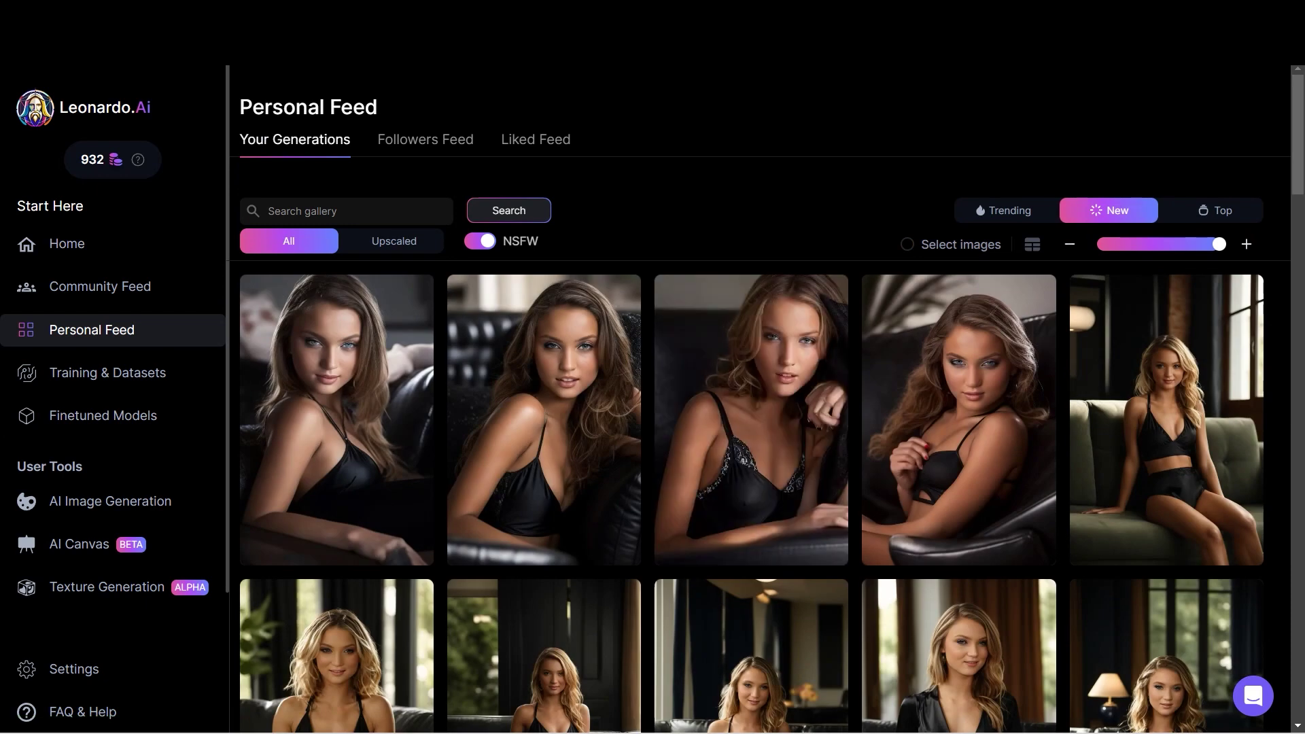
pyautogui.scroll(-8, 751, 420)
pyautogui.scroll(-15, 751, 420)
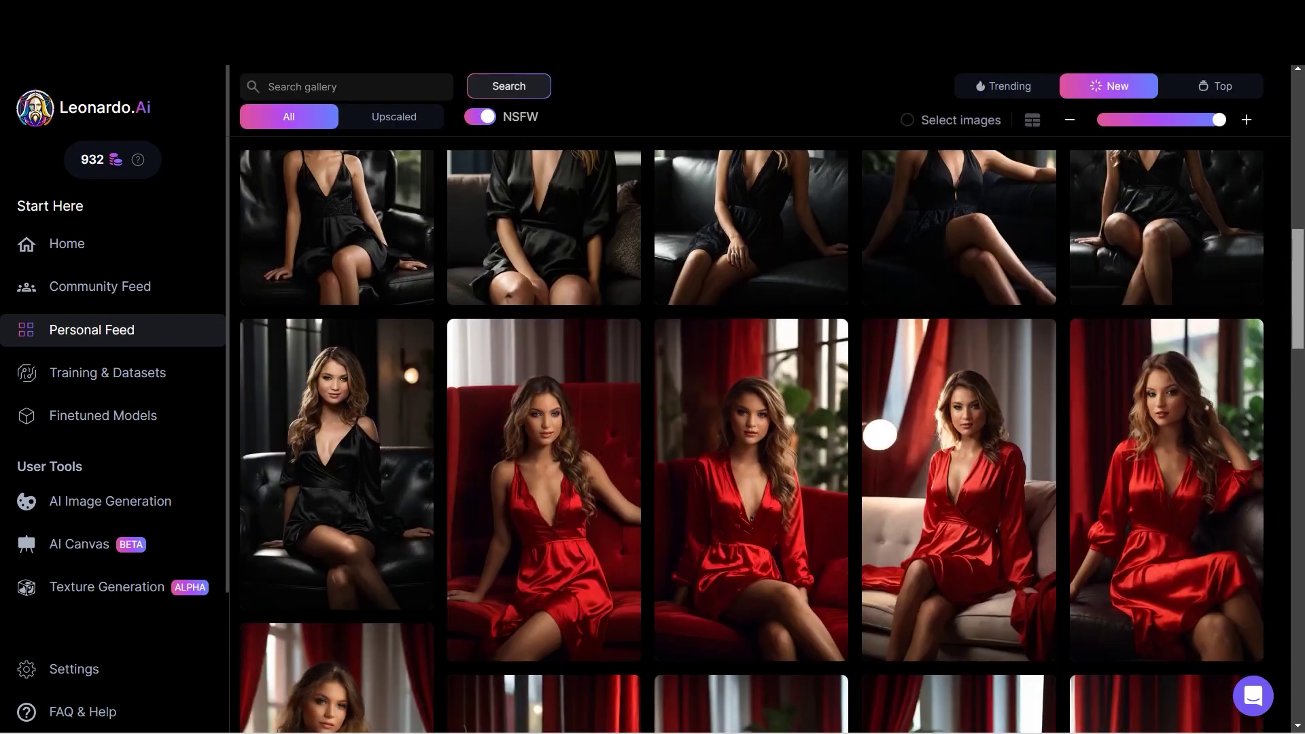
pyautogui.scroll(-15, 751, 420)
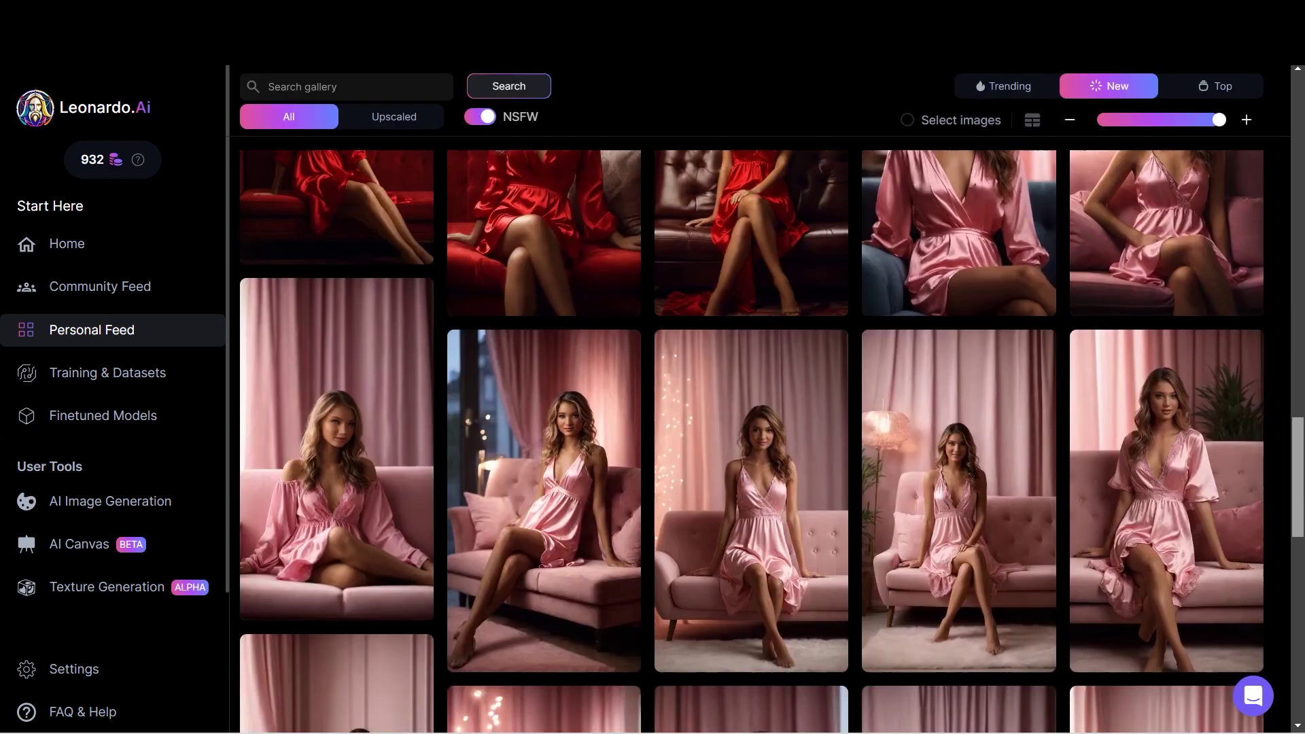
pyautogui.scroll(-15, 751, 420)
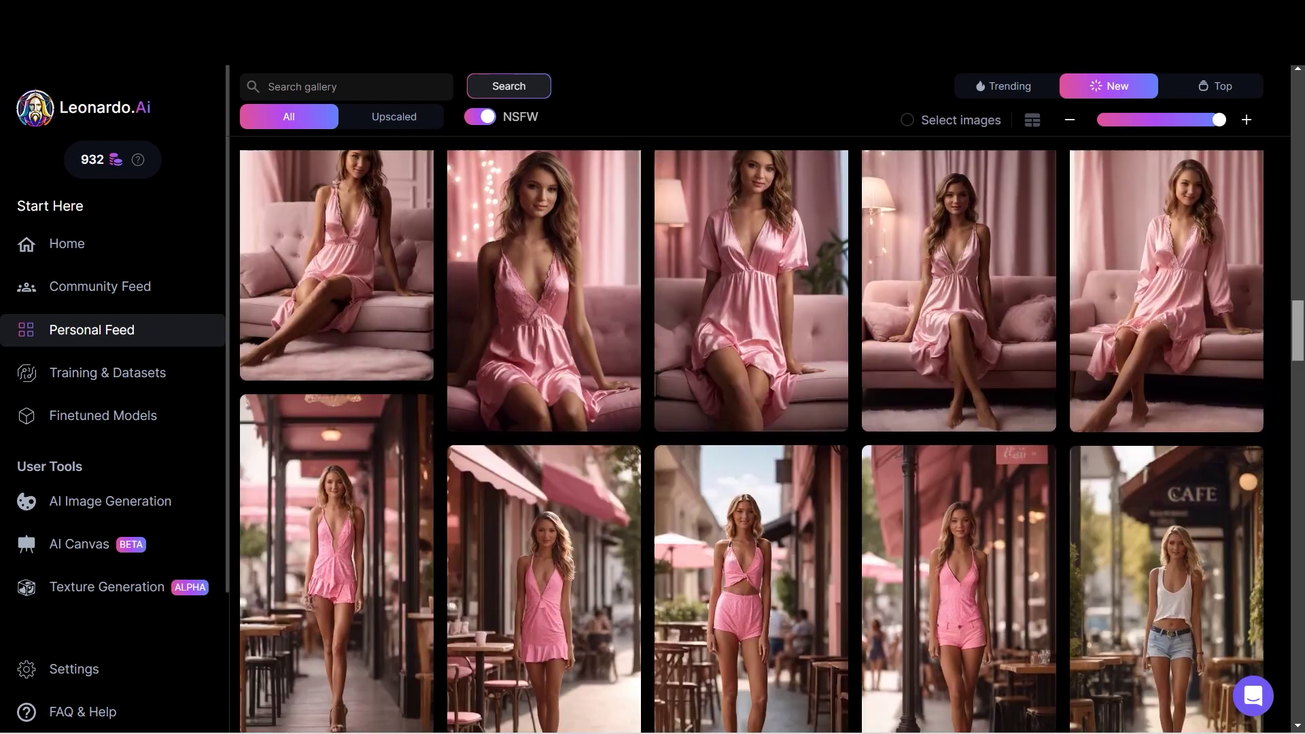
pyautogui.scroll(-5, 751, 420)
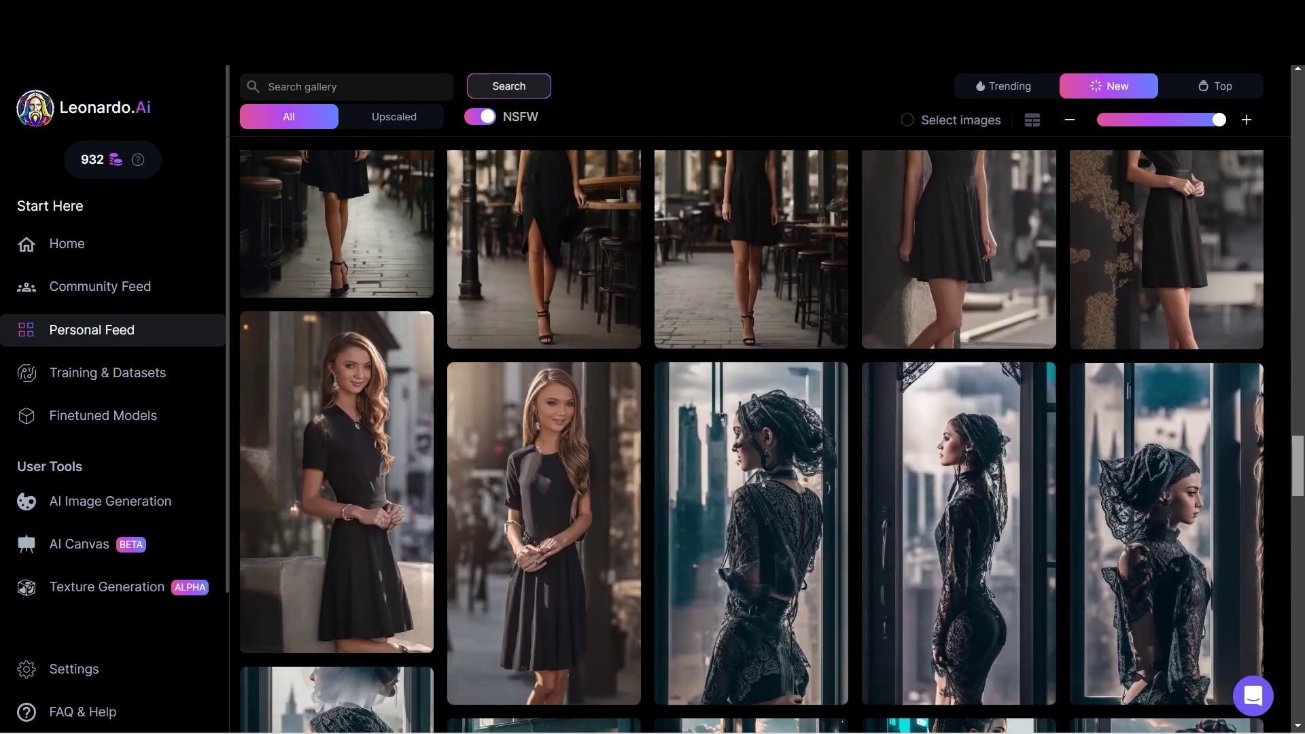
# Step: Review the café, pink, red and black outfit image sets in the personal feed, working back to the newest generations
pyautogui.scroll(5, 751, 420)
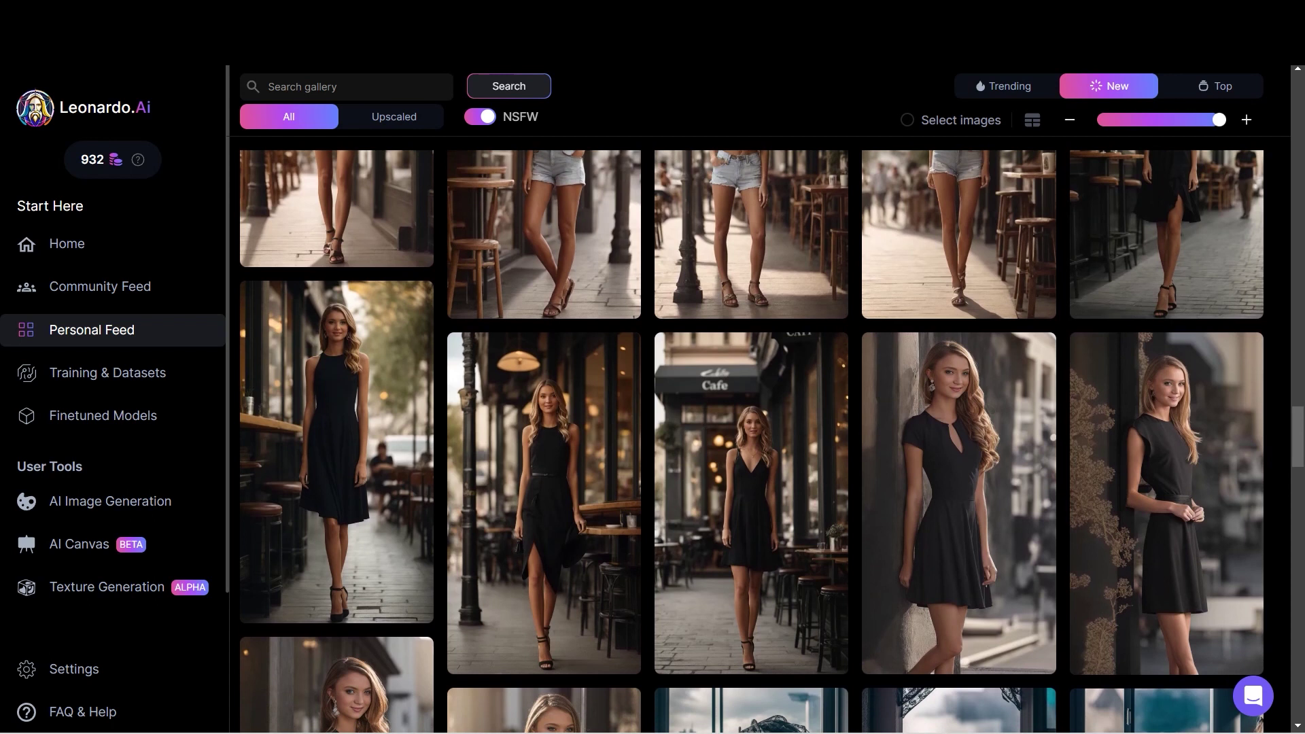
pyautogui.moveTo(959, 503)
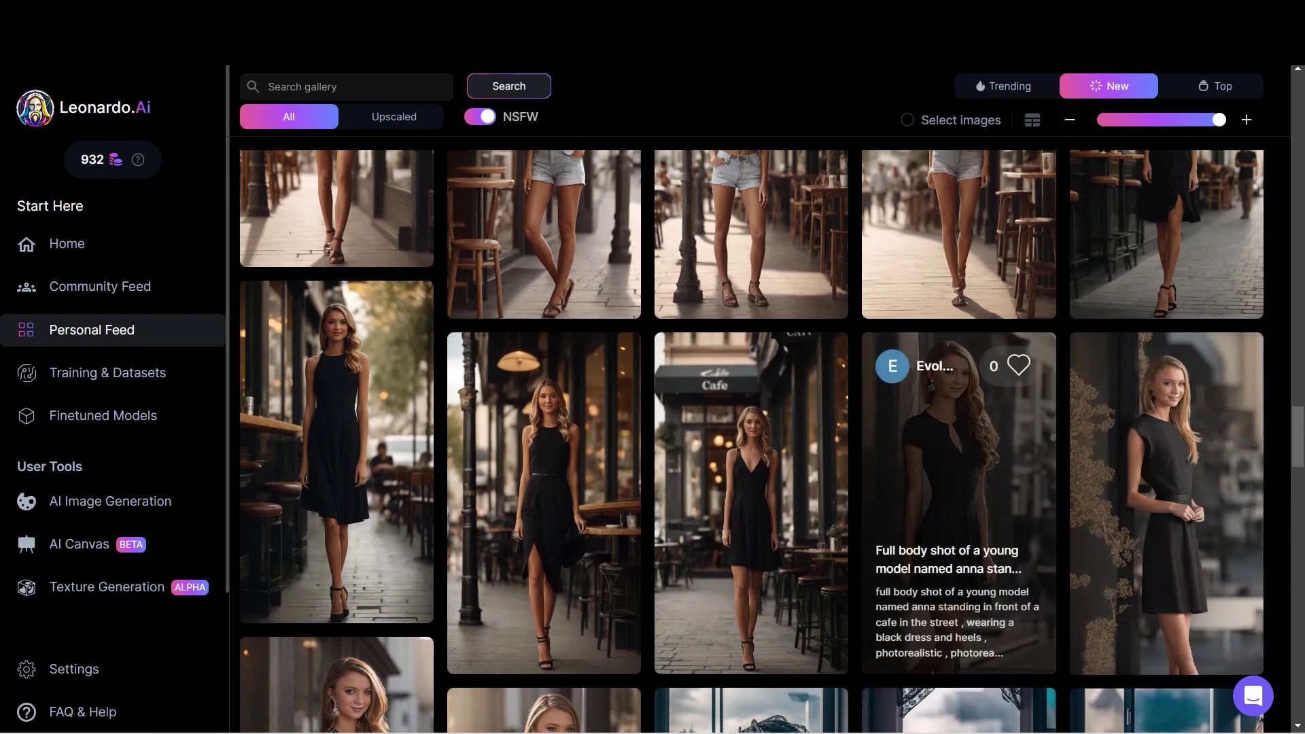
pyautogui.moveTo(1297, 437); pyautogui.dragTo(1298, 436)
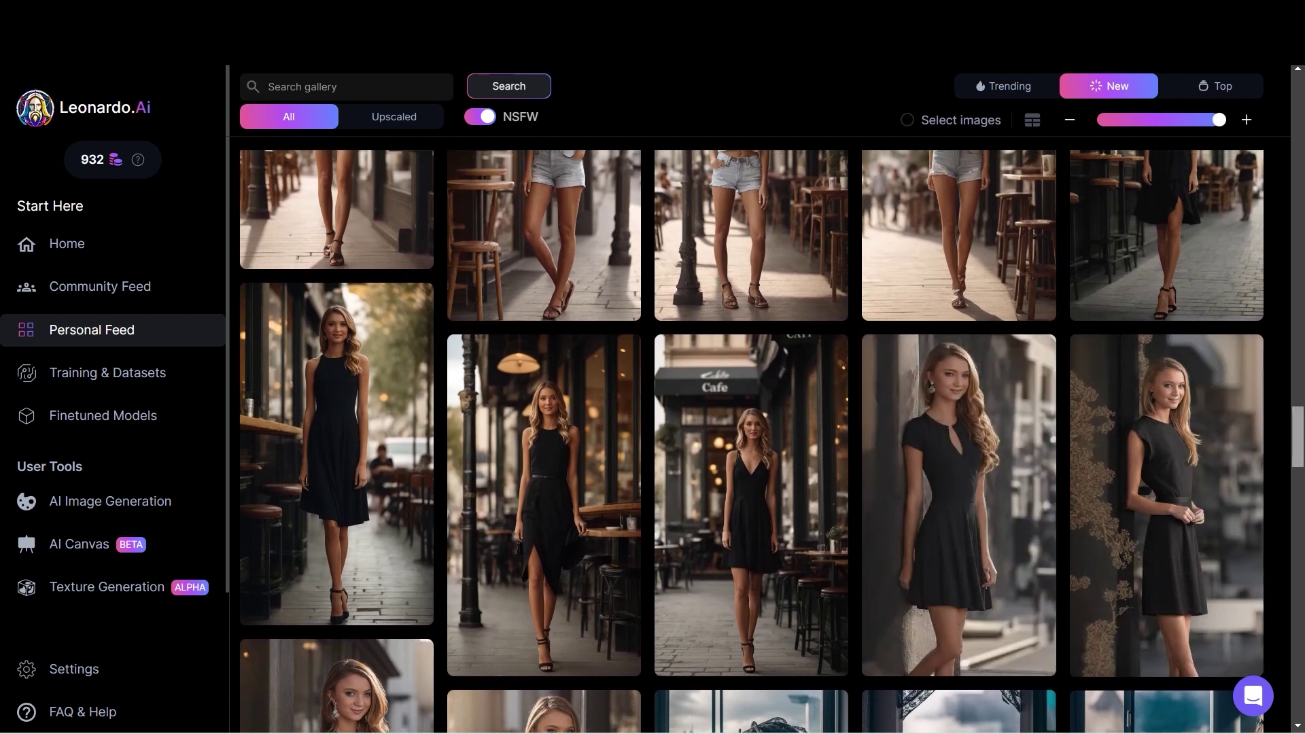
pyautogui.scroll(5, 1166, 469)
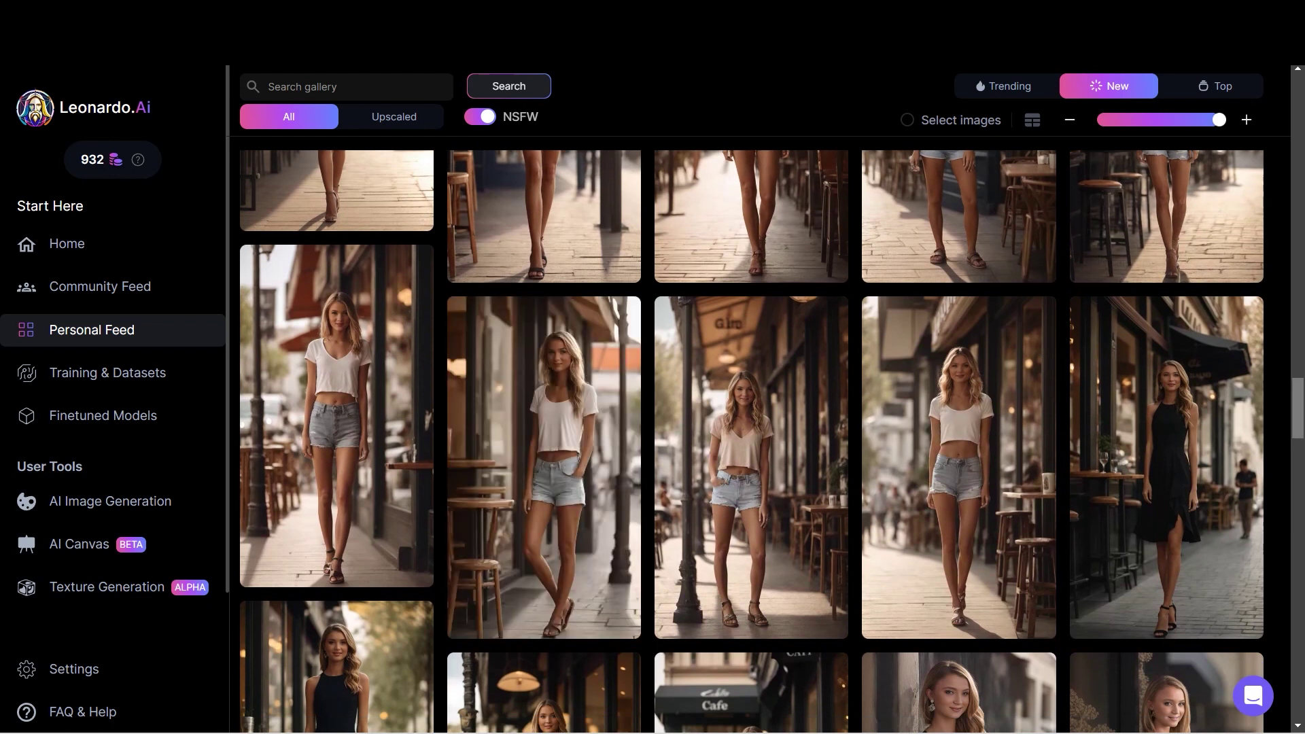
pyautogui.scroll(4, 751, 442)
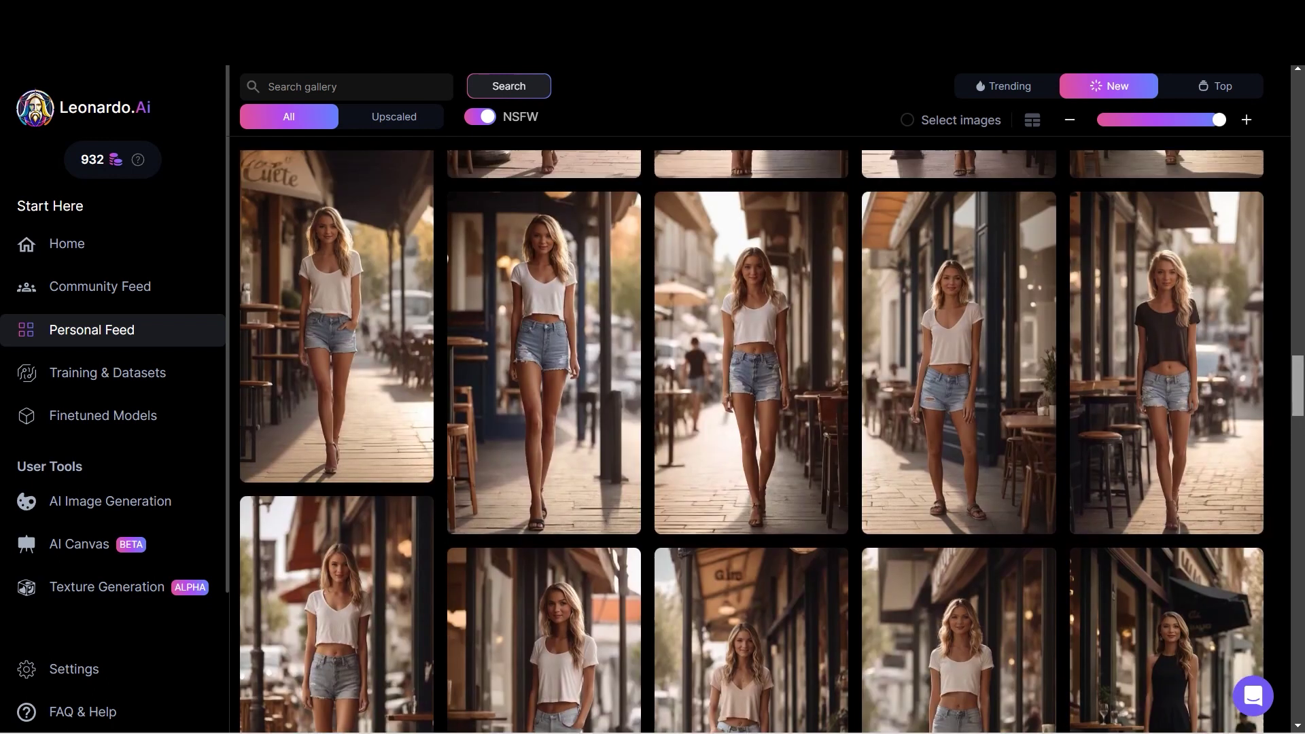
pyautogui.scroll(1, 751, 442)
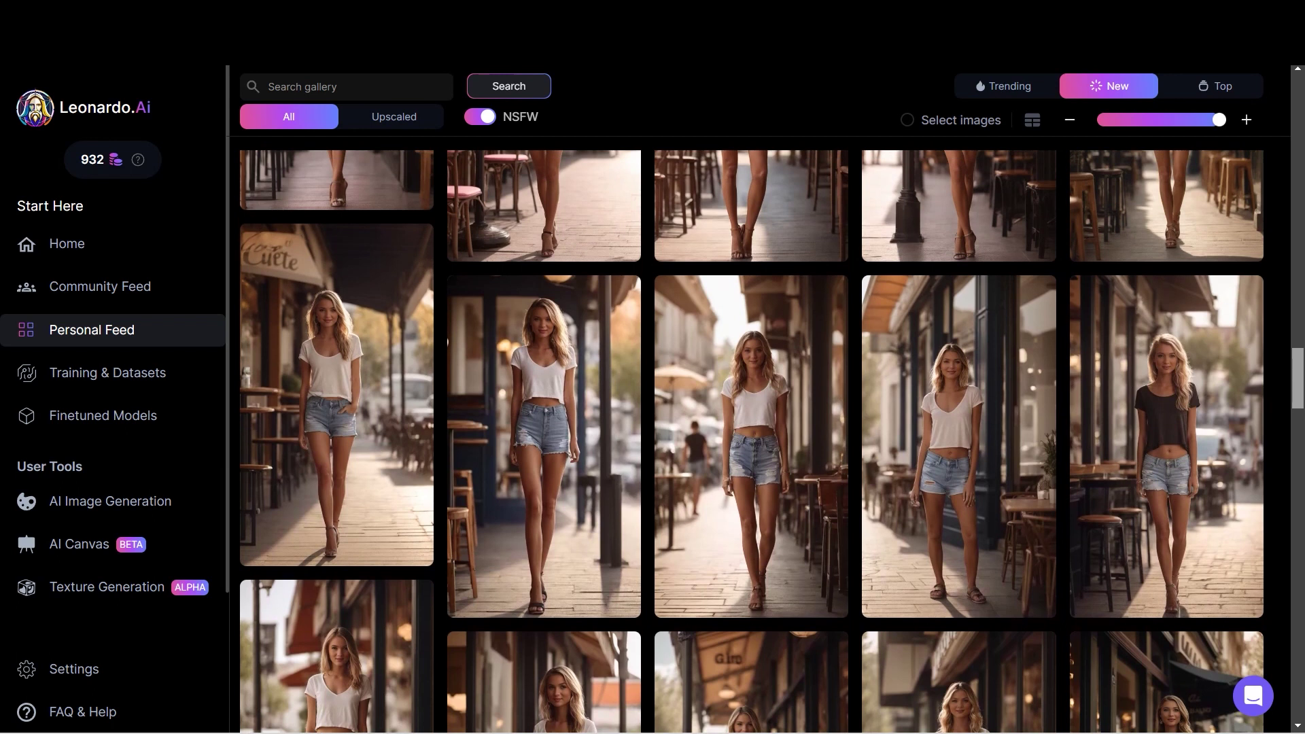
pyautogui.scroll(4, 751, 442)
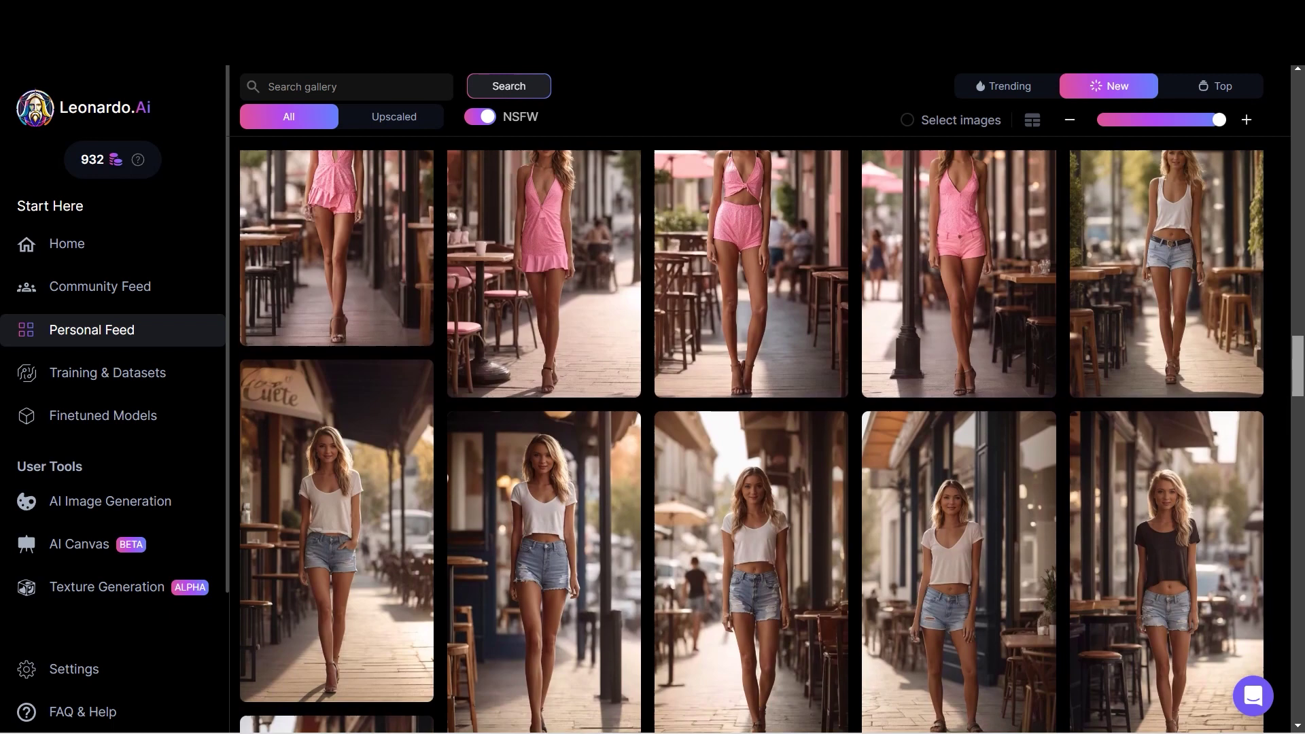
pyautogui.scroll(6, 751, 442)
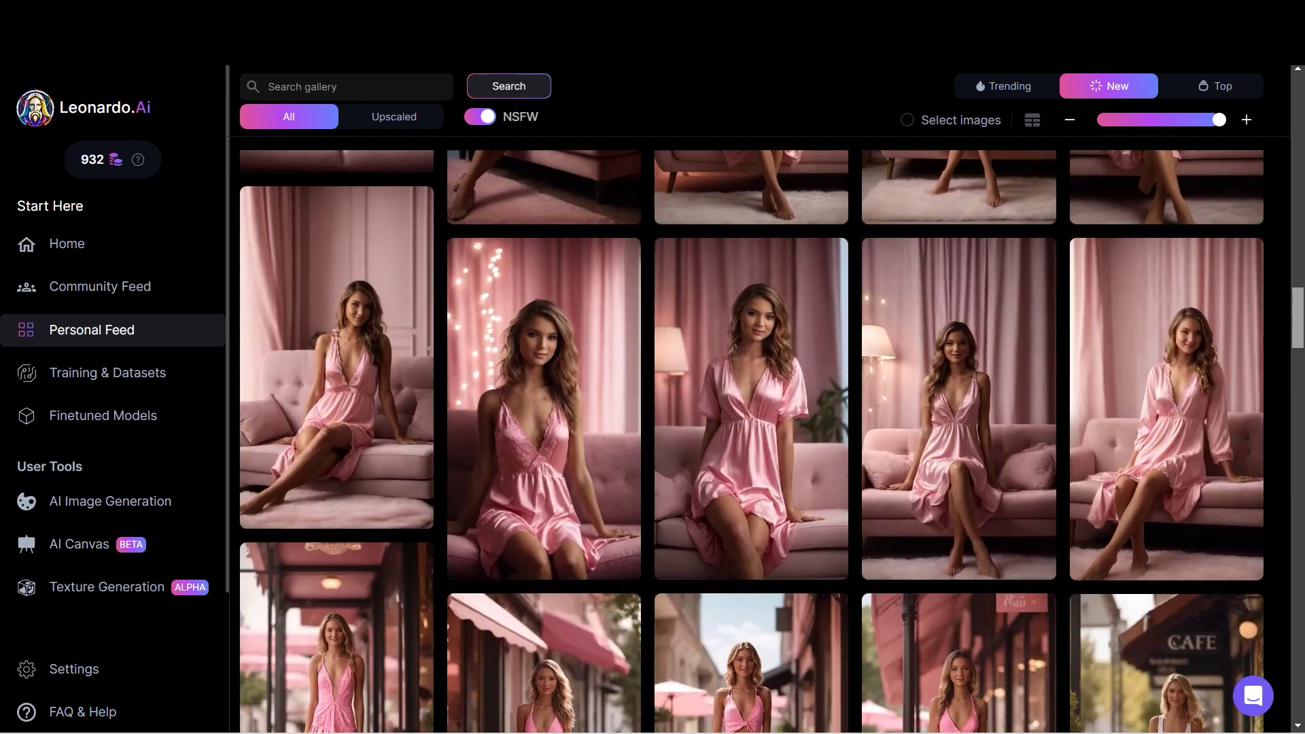
pyautogui.scroll(9, 751, 442)
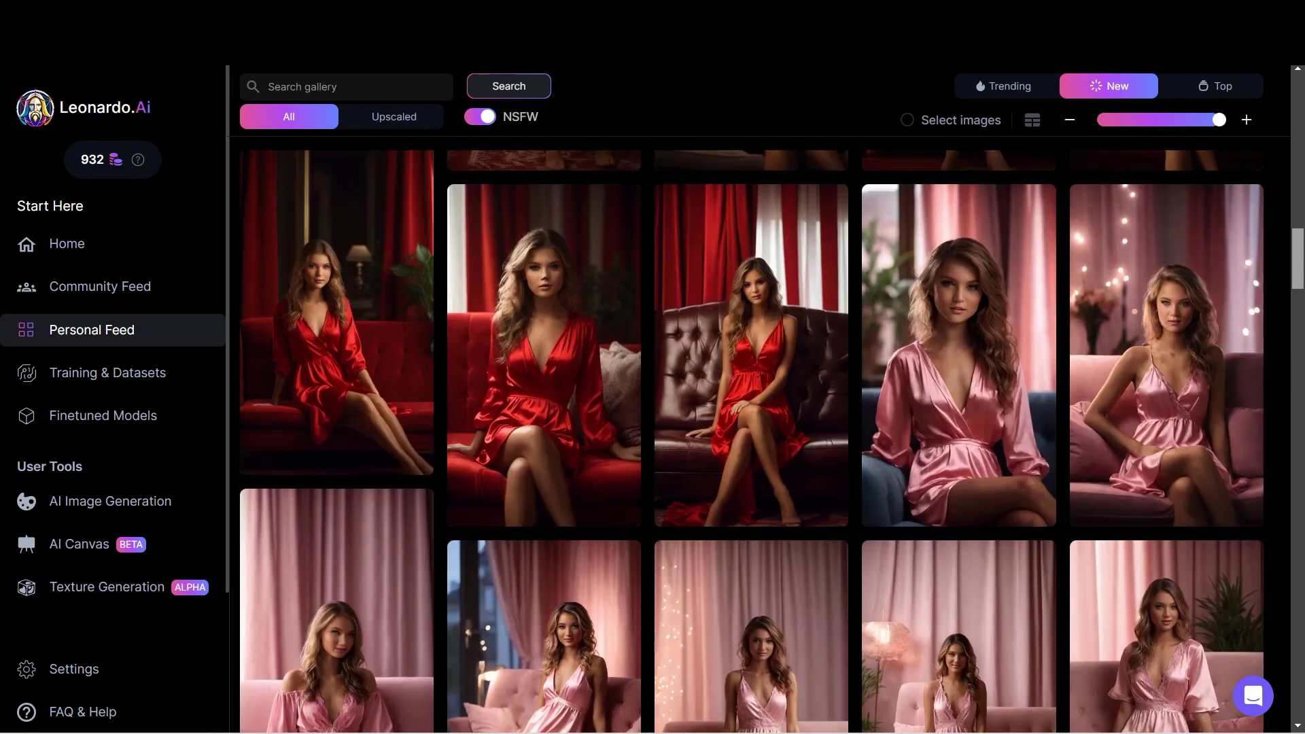
pyautogui.scroll(5, 411, 302)
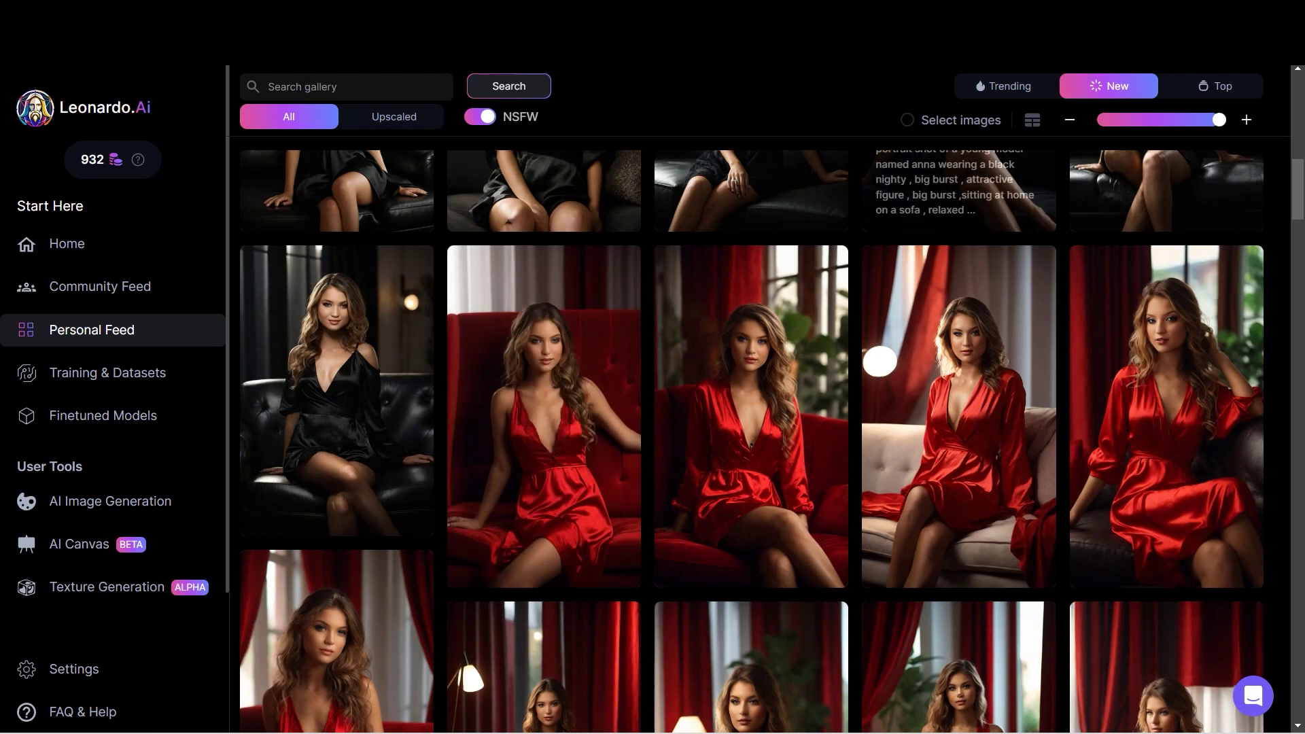
pyautogui.scroll(5, 1166, 255)
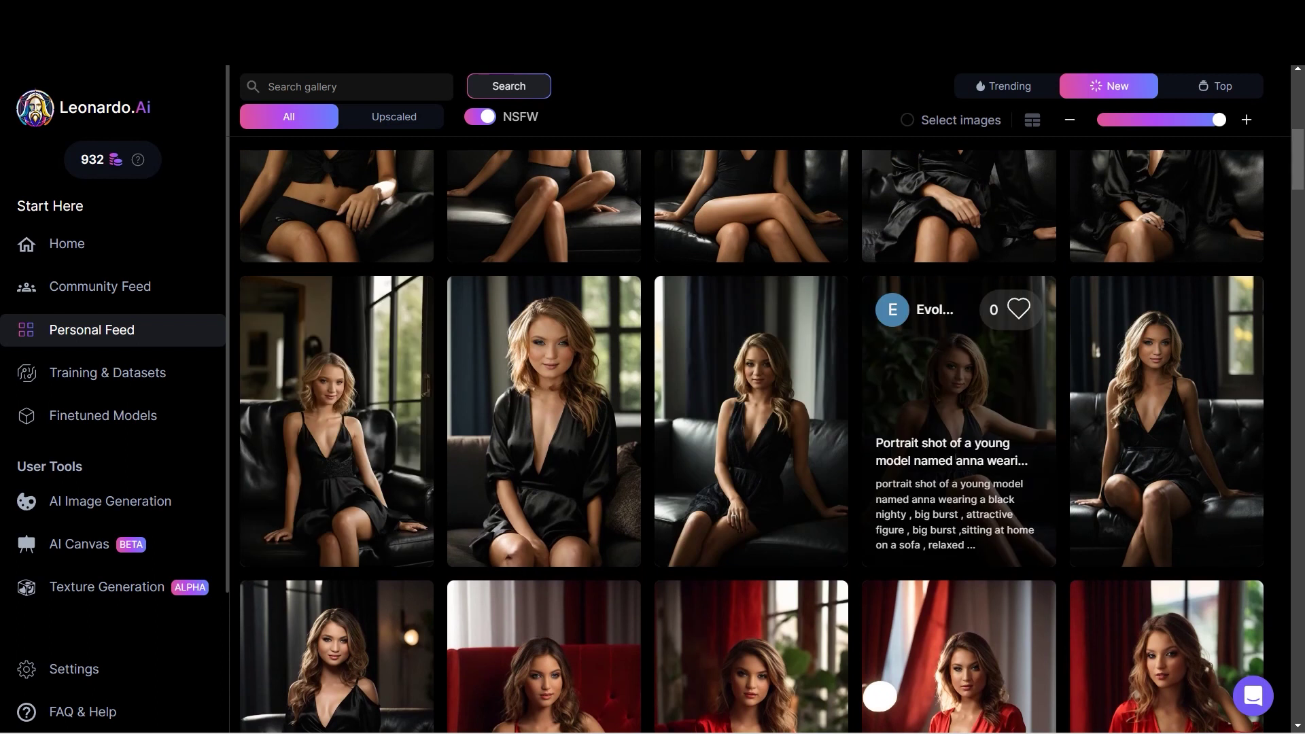
pyautogui.scroll(4, 880, 695)
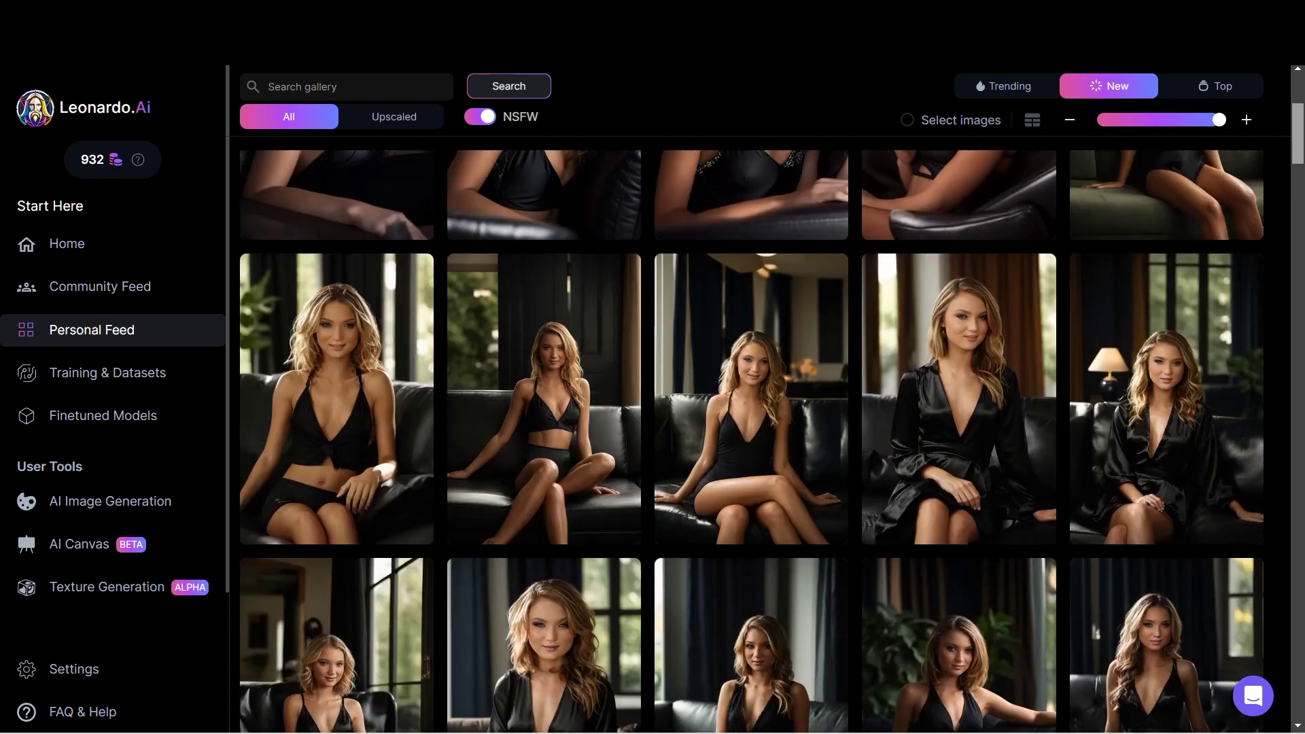
pyautogui.scroll(2, 751, 414)
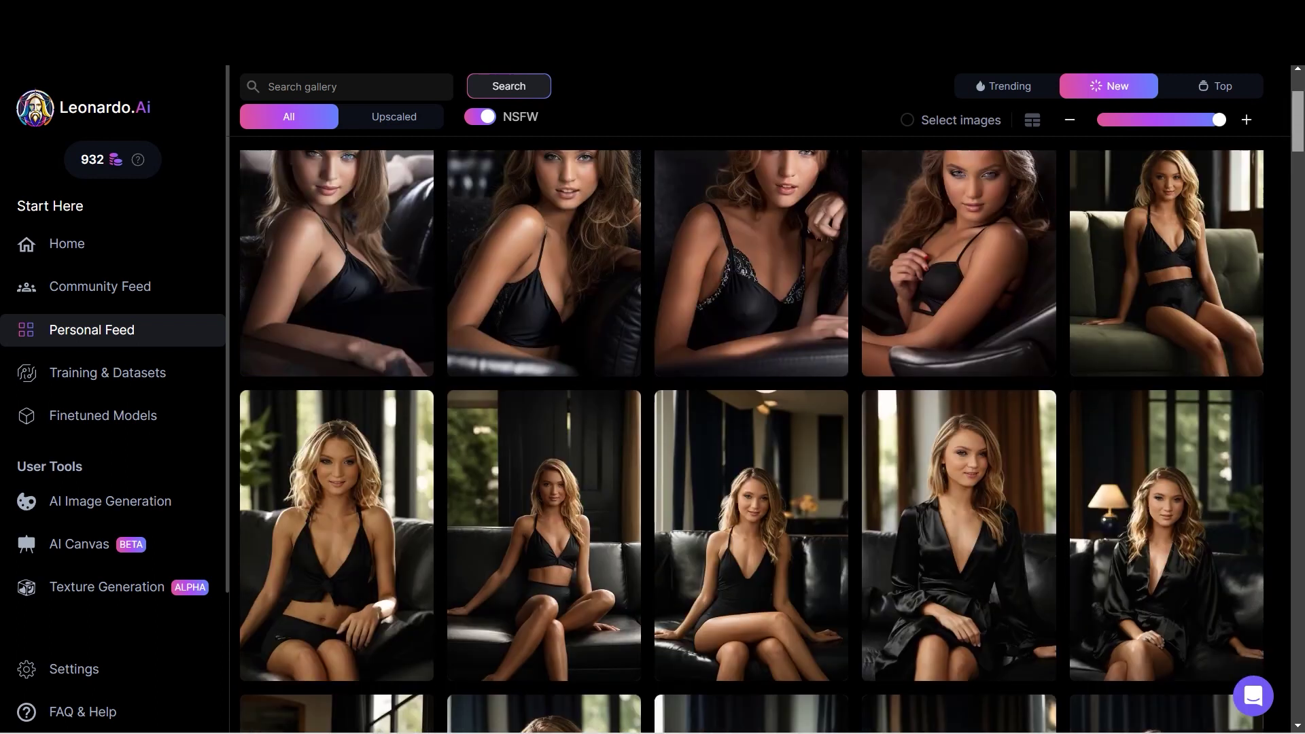
pyautogui.scroll(-2, 751, 415)
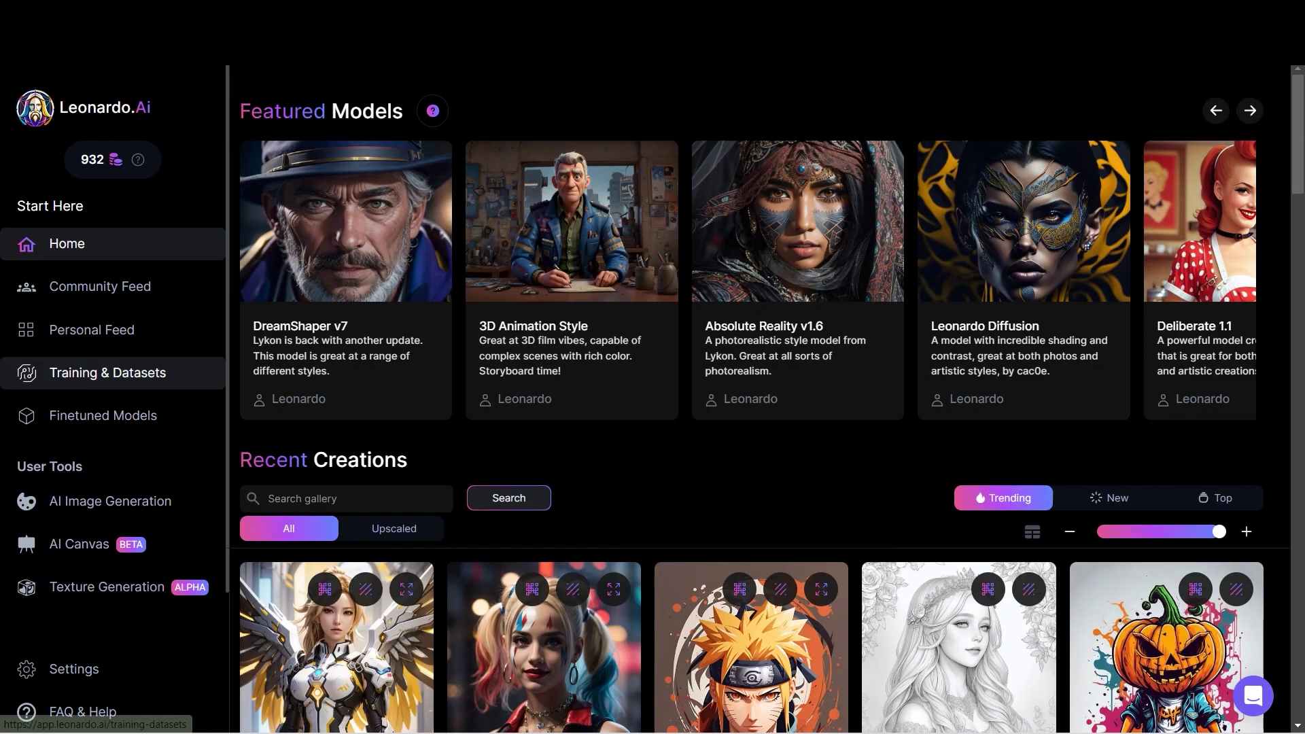
# Step: Create a new training dataset, leaving its name and description at the defaults
pyautogui.click(107, 372)
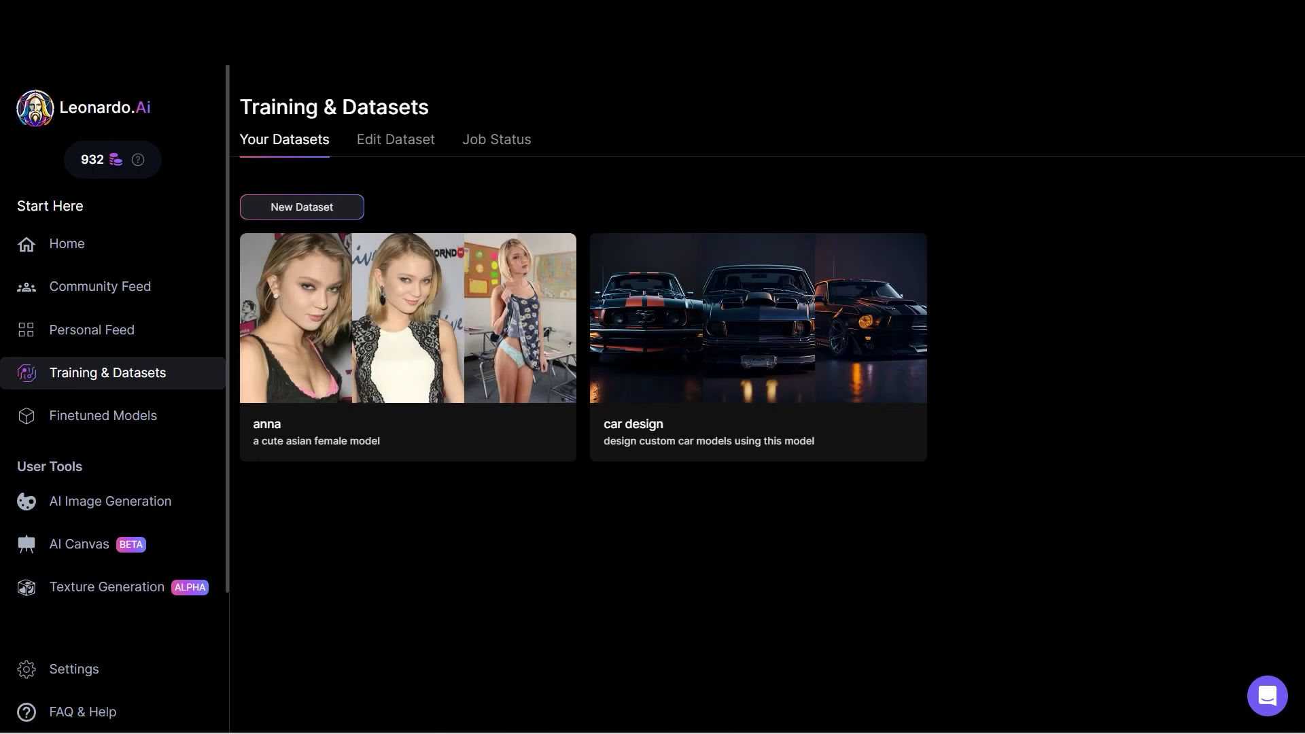
pyautogui.moveTo(408, 318)
pyautogui.click(302, 207)
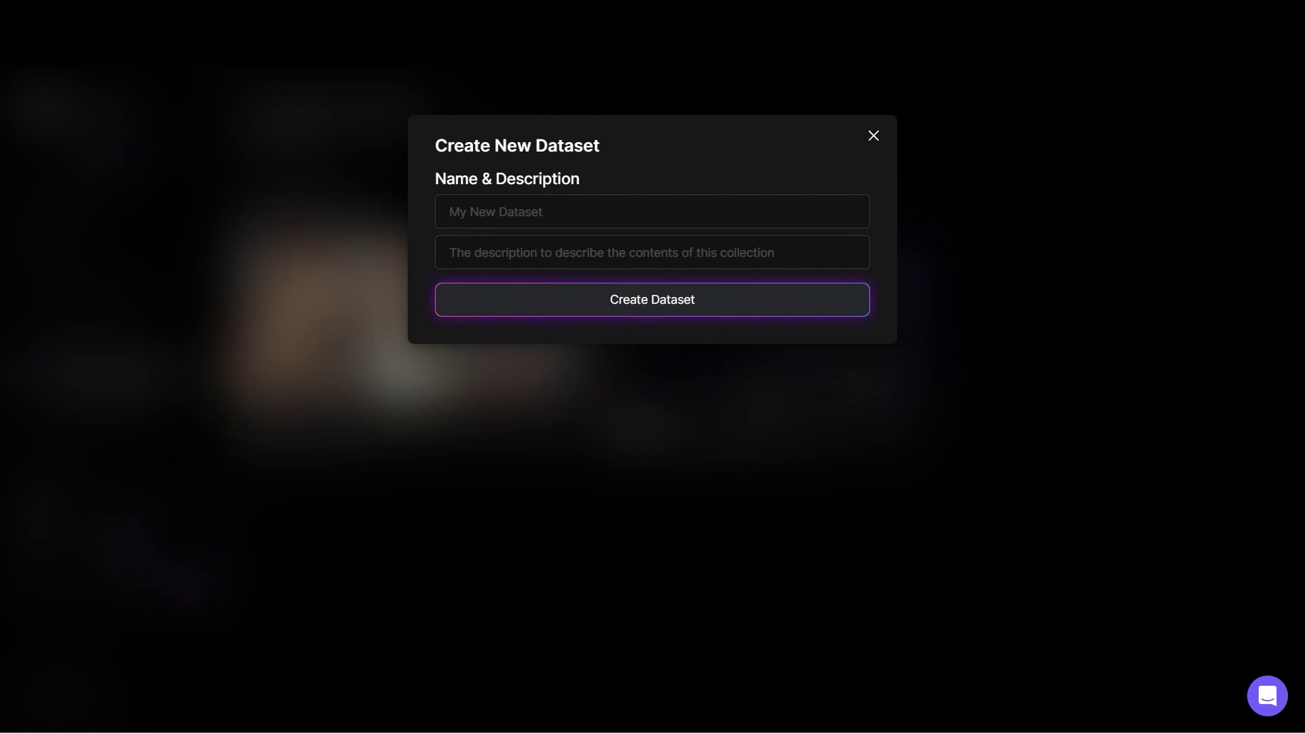
pyautogui.click(653, 300)
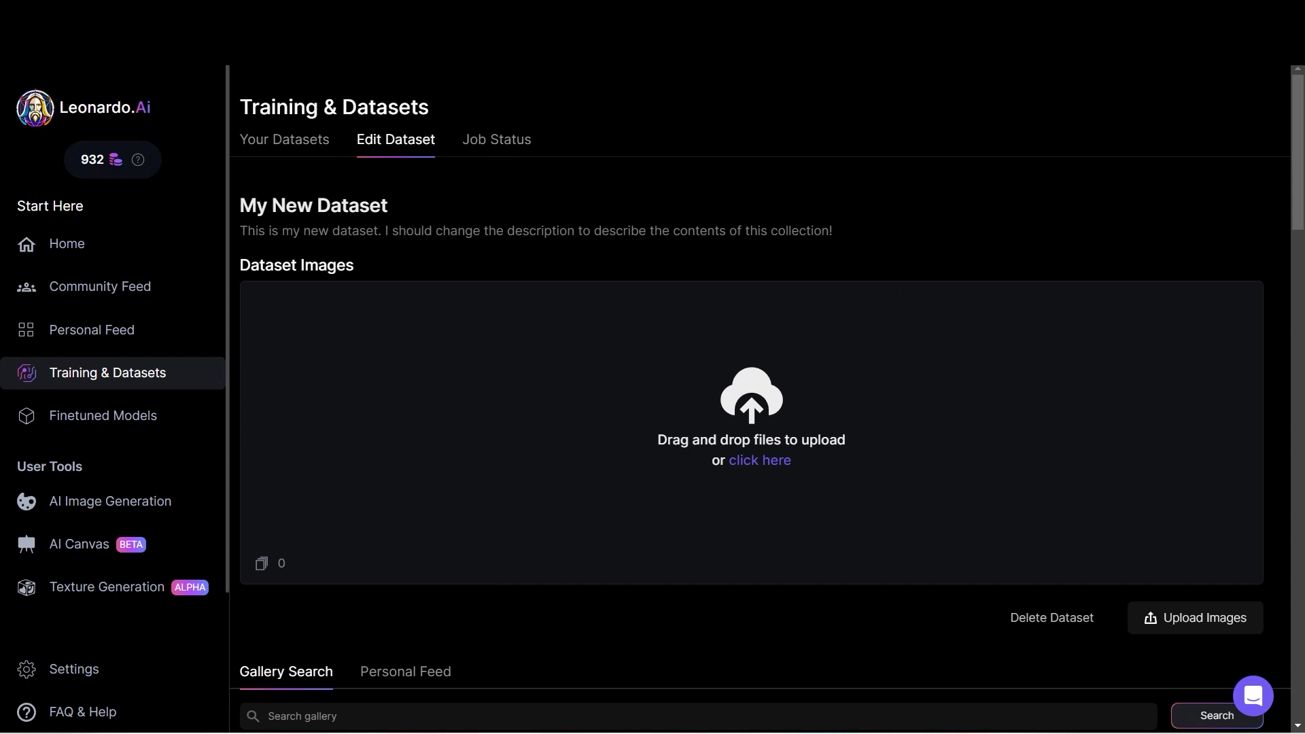
# Step: Upload six reference photos of the same blonde woman from the computer into the new dataset's images
pyautogui.doubleClick(673, 440)
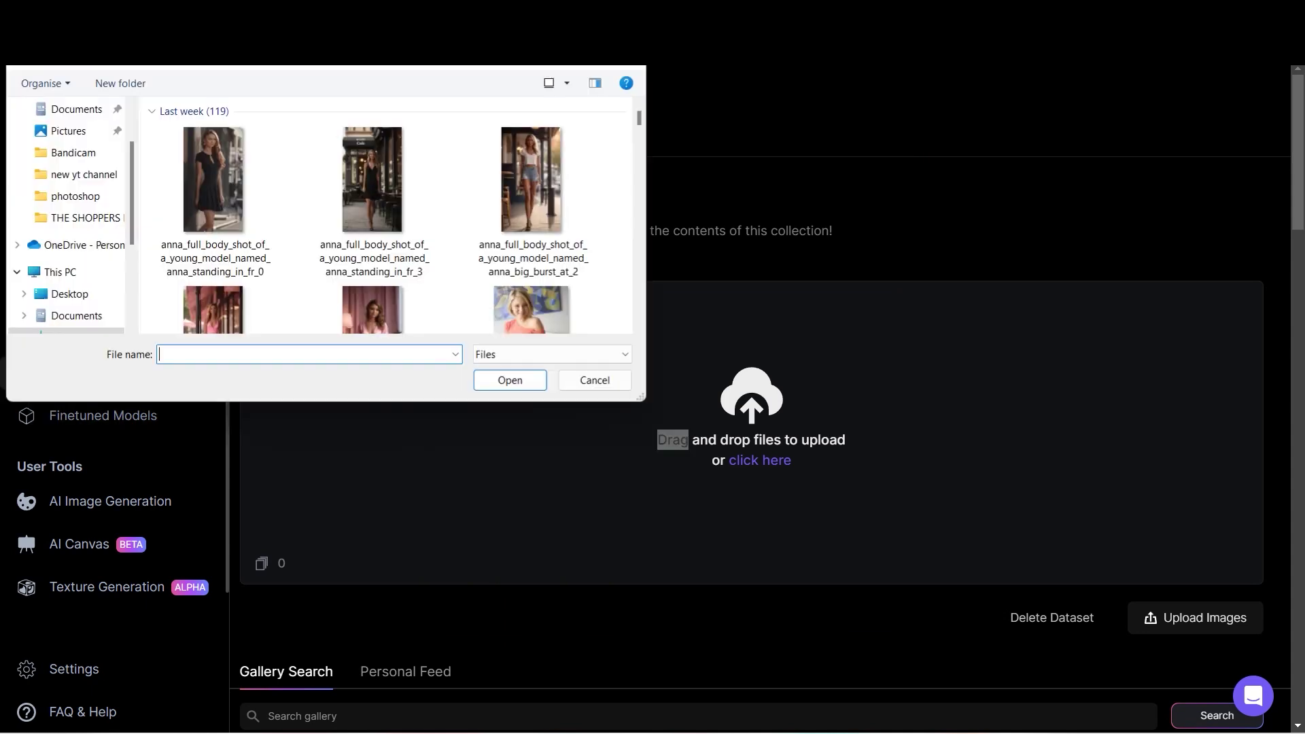
pyautogui.scroll(-5, 387, 214)
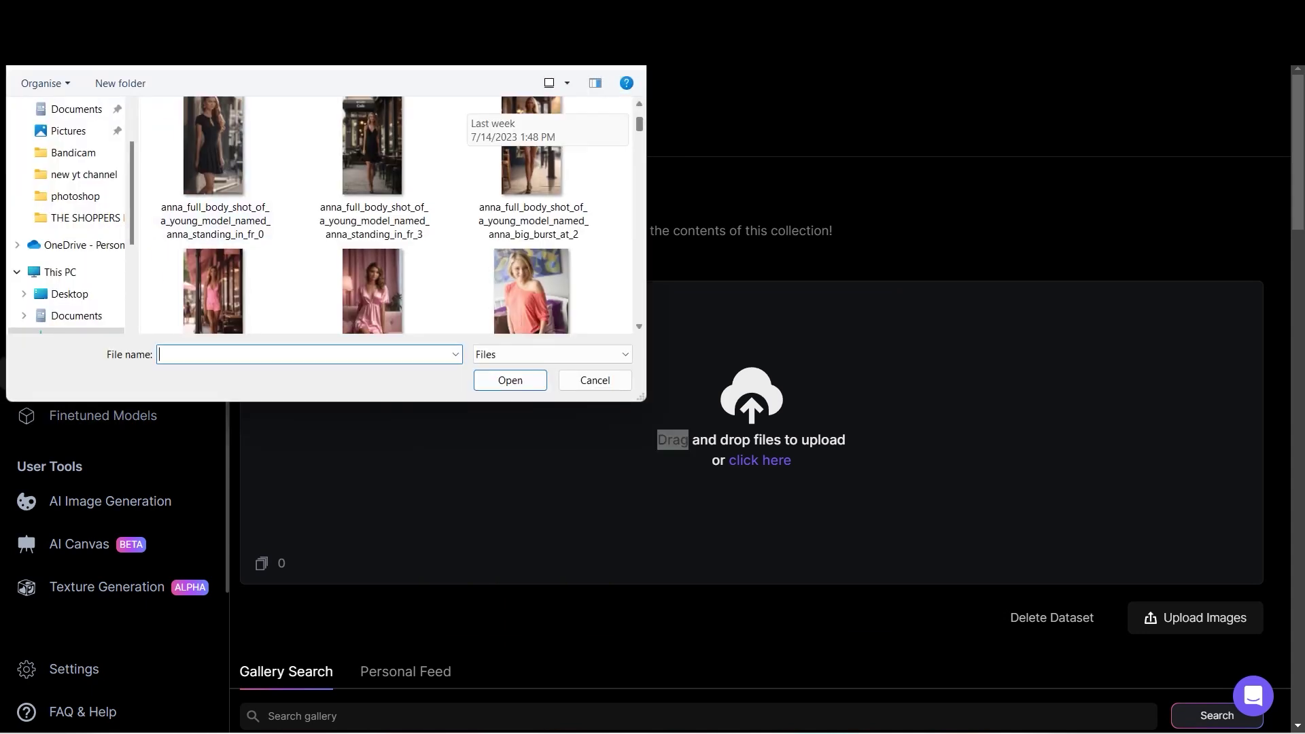
pyautogui.moveTo(639, 130); pyautogui.dragTo(639, 131)
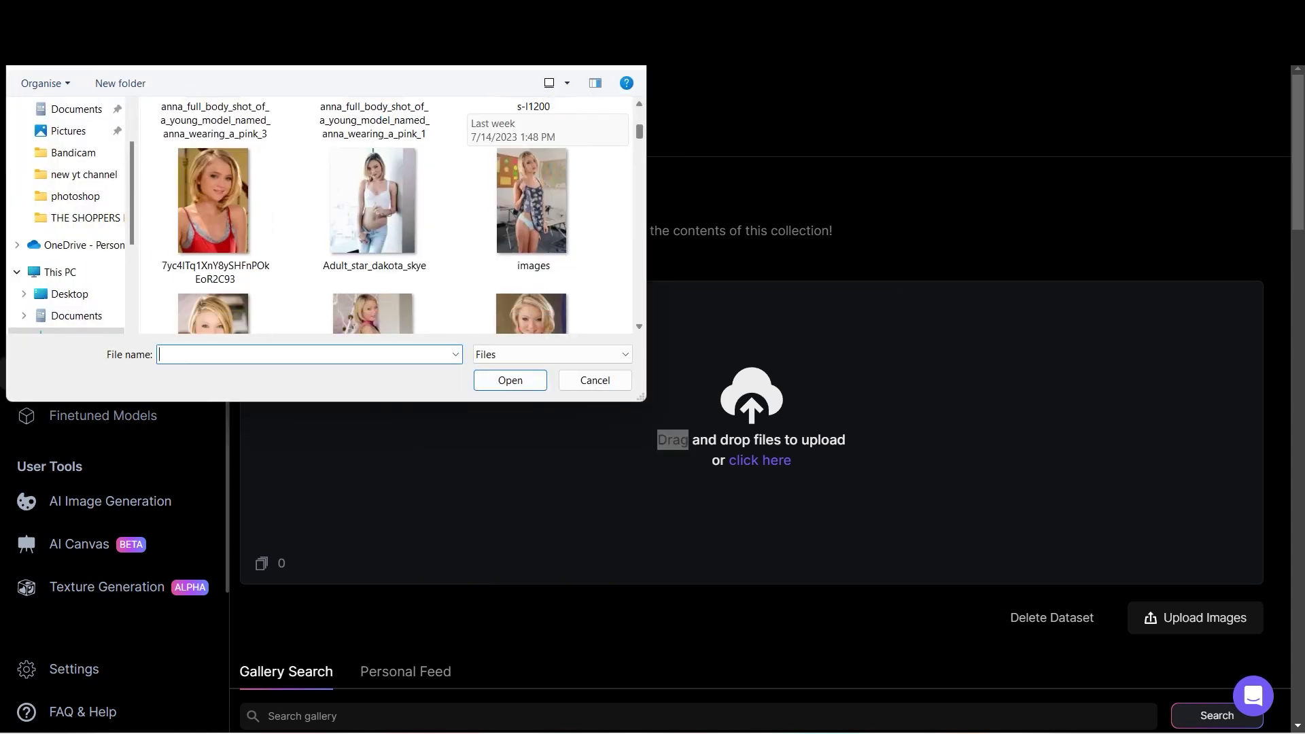
pyautogui.scroll(-3, 374, 215)
pyautogui.scroll(3, 374, 215)
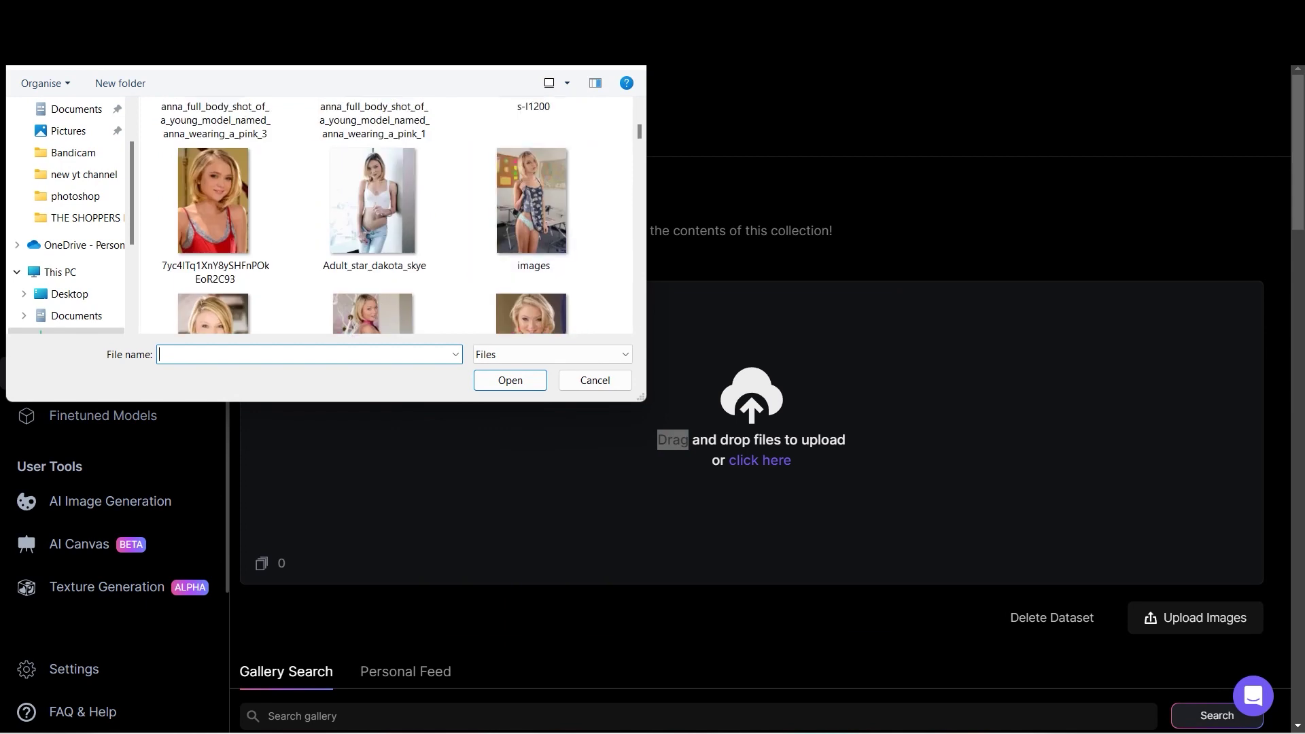
pyautogui.moveTo(615, 182); pyautogui.dragTo(192, 96)
pyautogui.moveTo(374, 136); pyautogui.dragTo(788, 476)
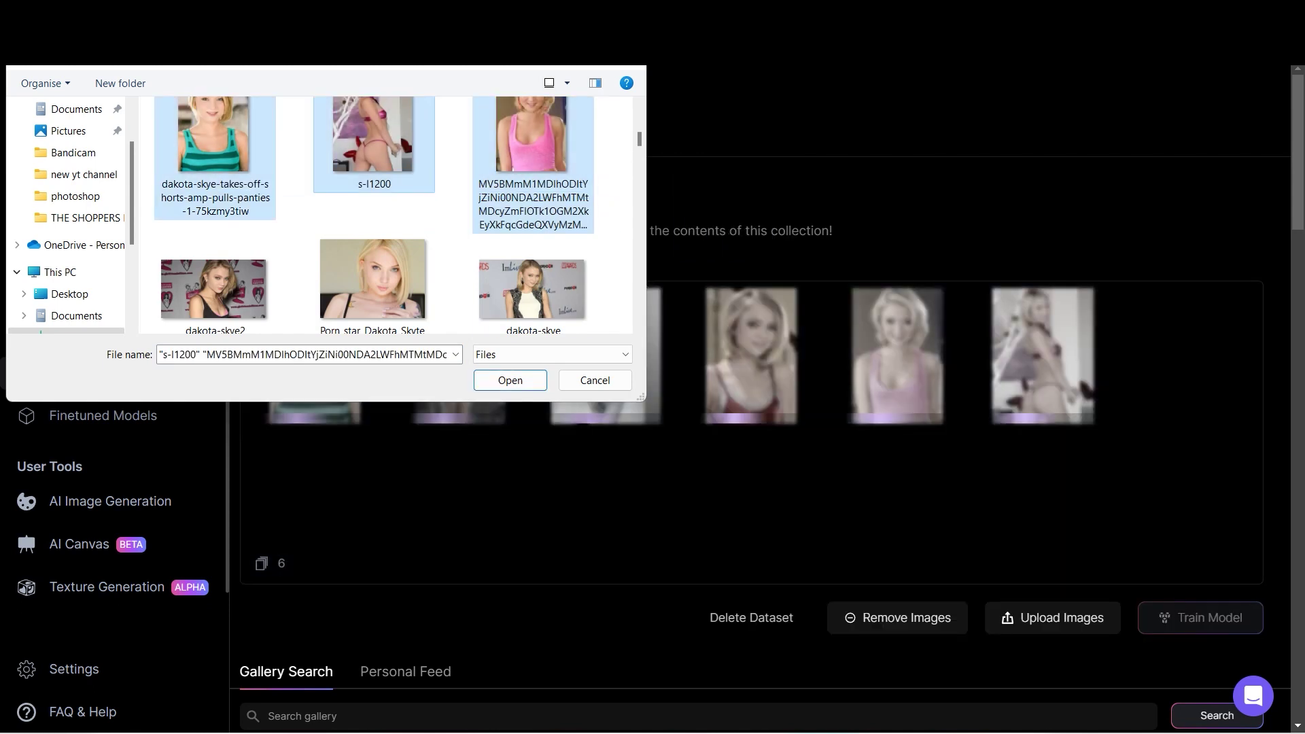
pyautogui.press('Escape')
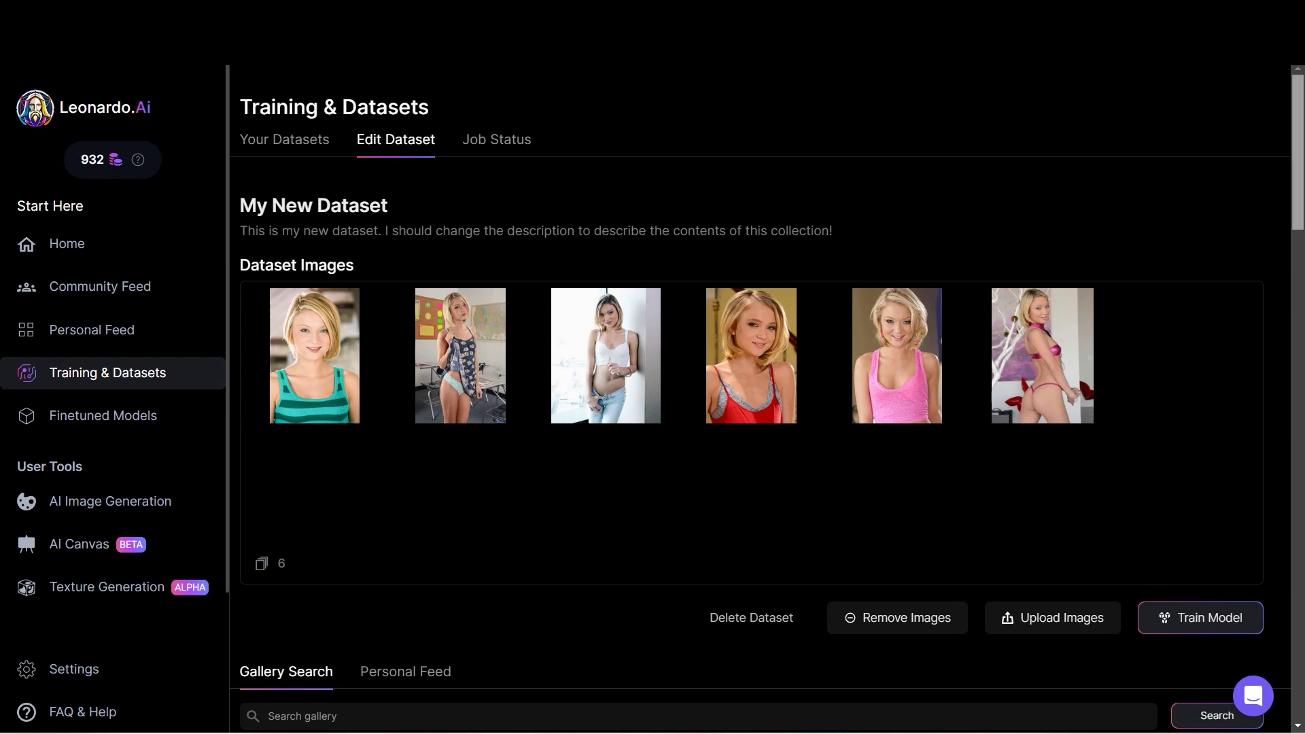
# Step: Open the list of own finetuned models to look at the trained "anna" model
pyautogui.scroll(-1, 767, 402)
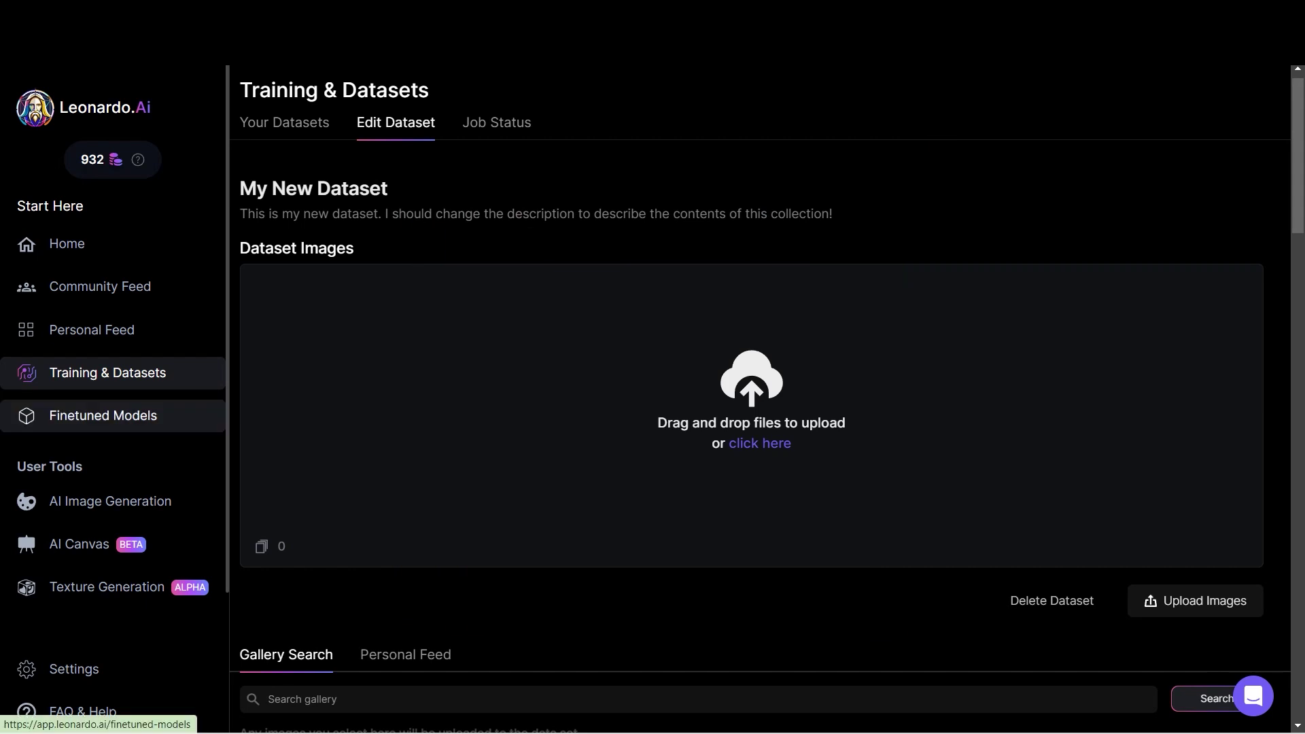
pyautogui.click(103, 415)
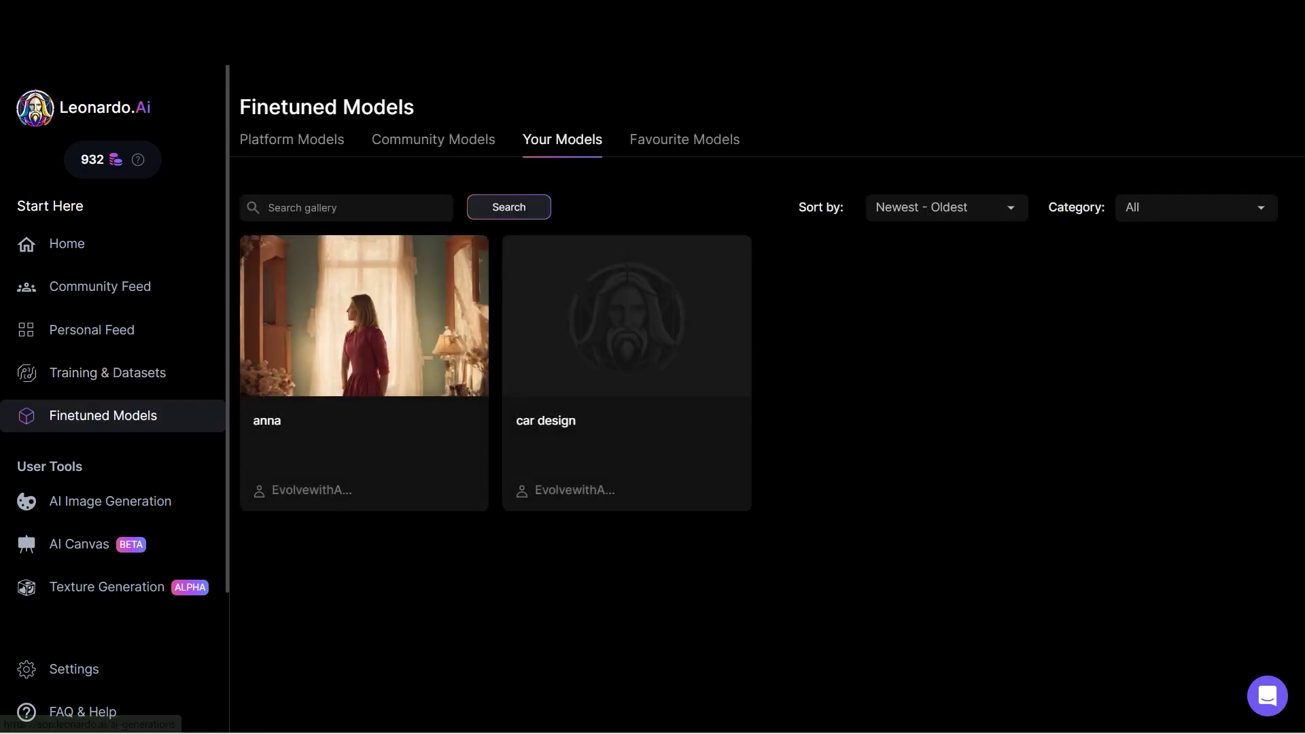
pyautogui.moveTo(365, 408)
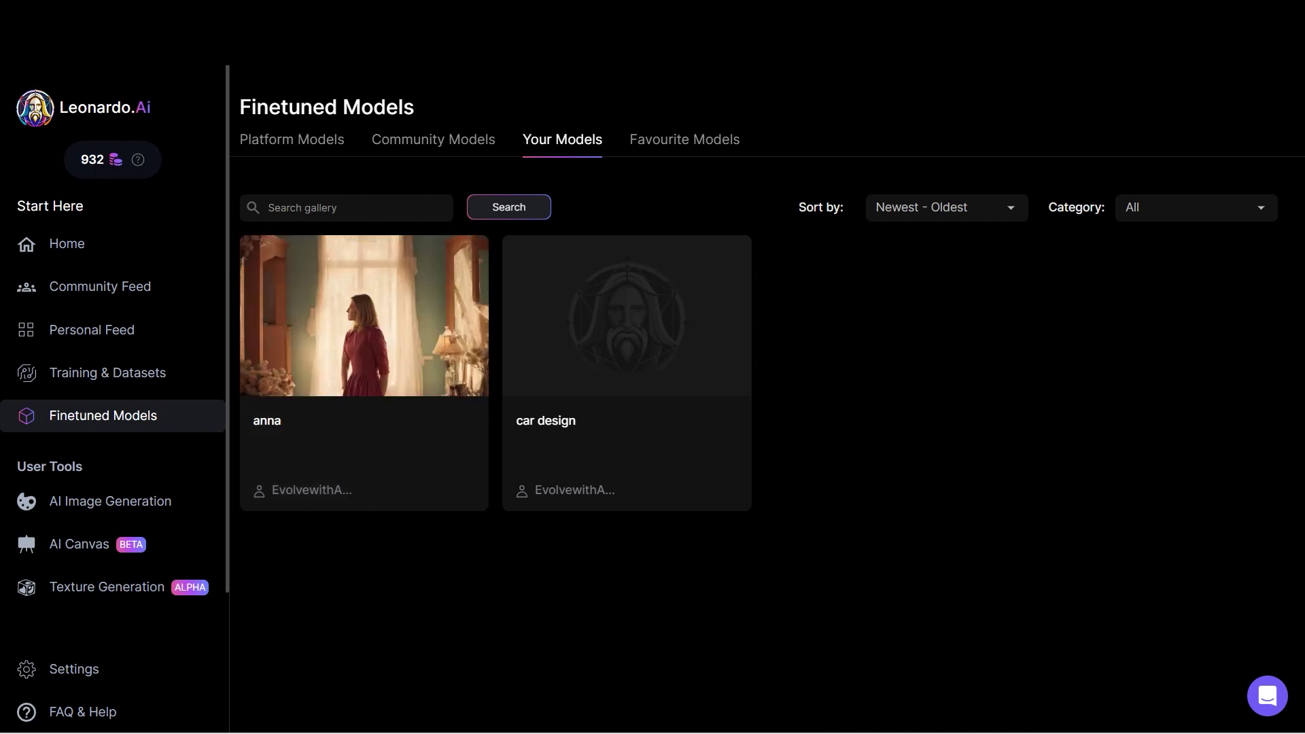
# Step: Open AI Image Generation and choose "anna" as the finetuned model
pyautogui.click(110, 501)
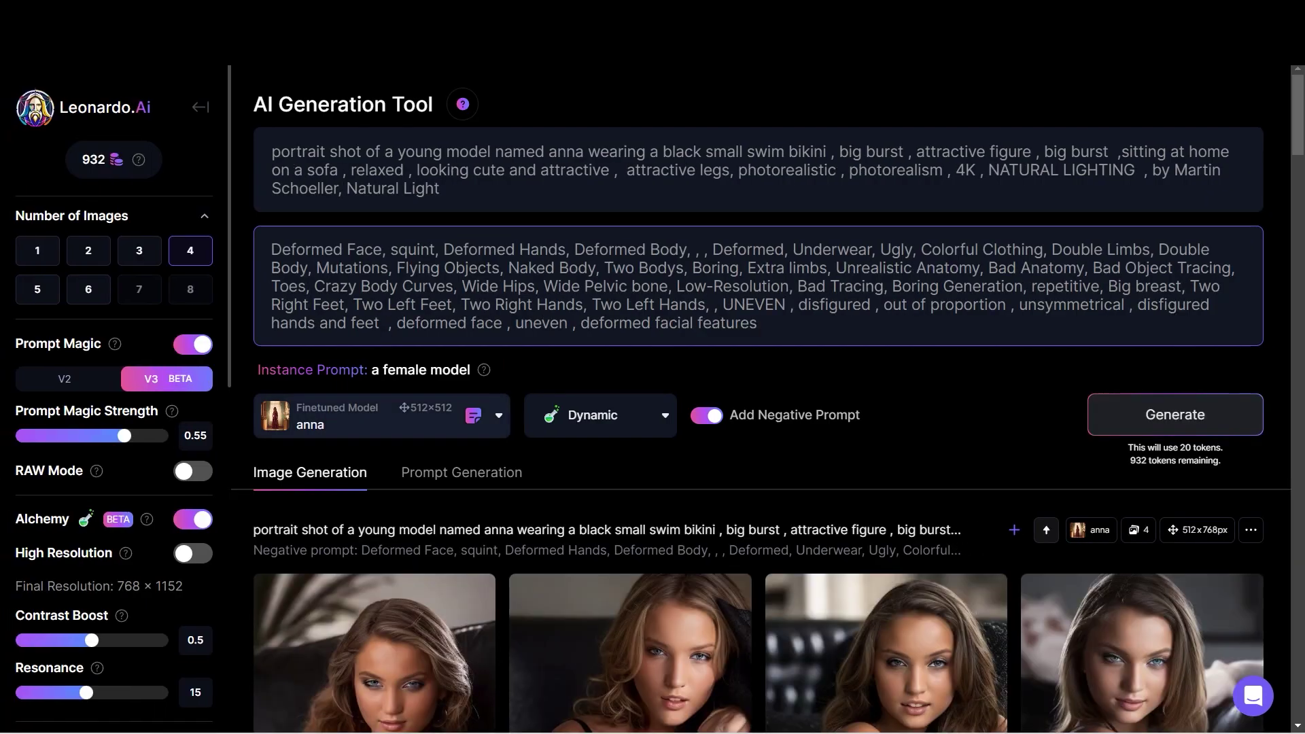
pyautogui.scroll(-1, 381, 367)
pyautogui.click(381, 348)
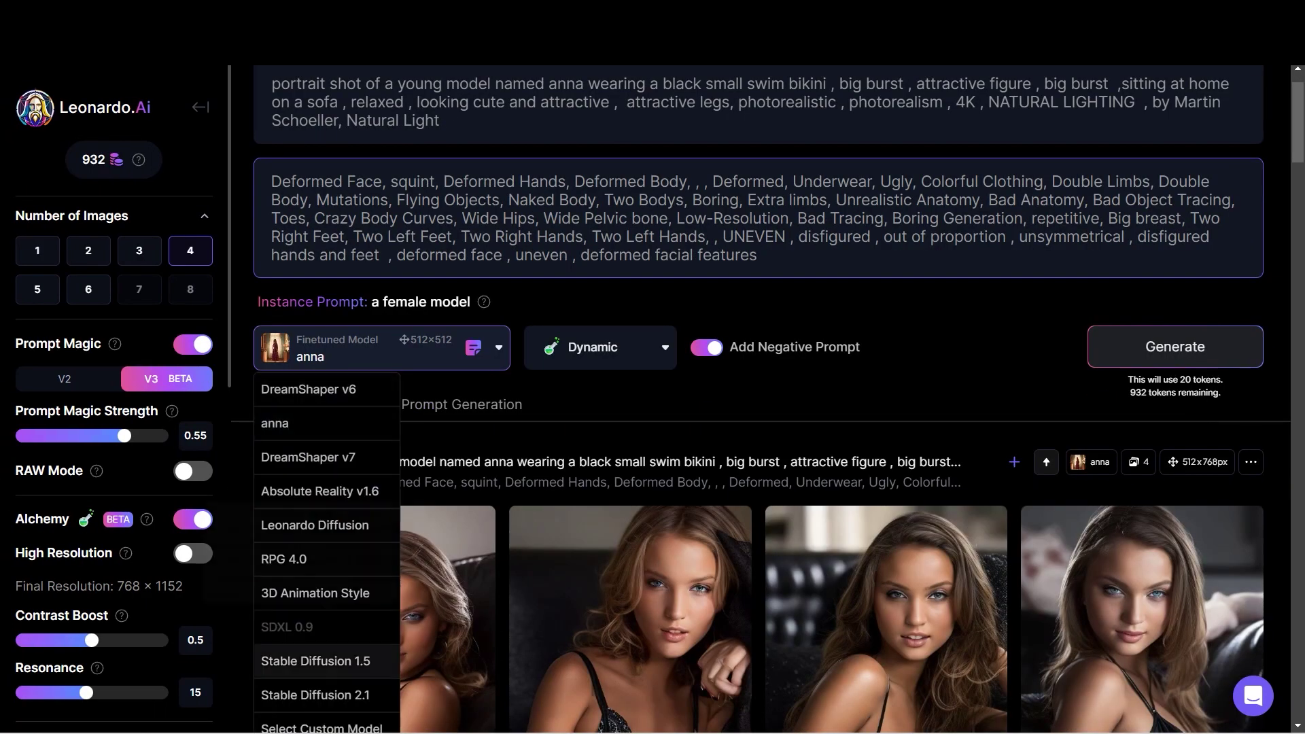
pyautogui.click(319, 422)
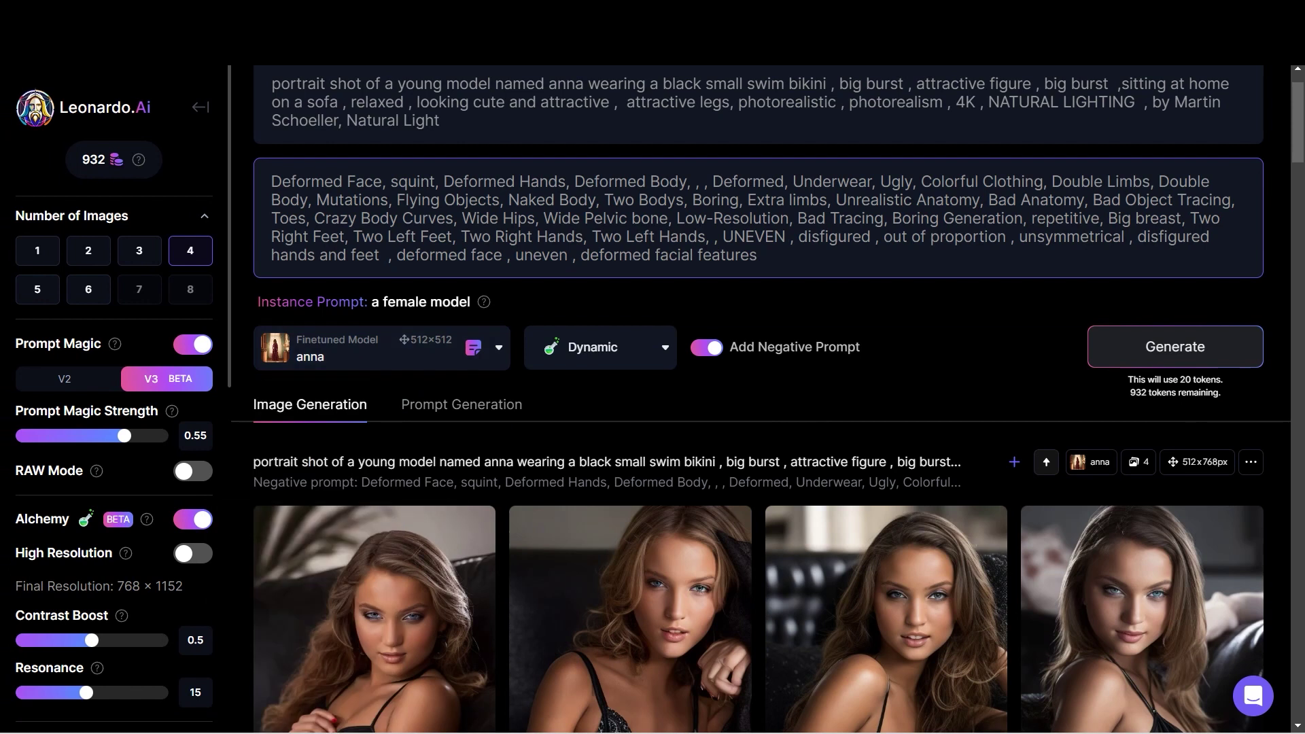
# Step: Switch to File Explorer and view the green striped top and red top reference photos in the Downloads folder, closing each one again
pyautogui.moveTo(731, 727)
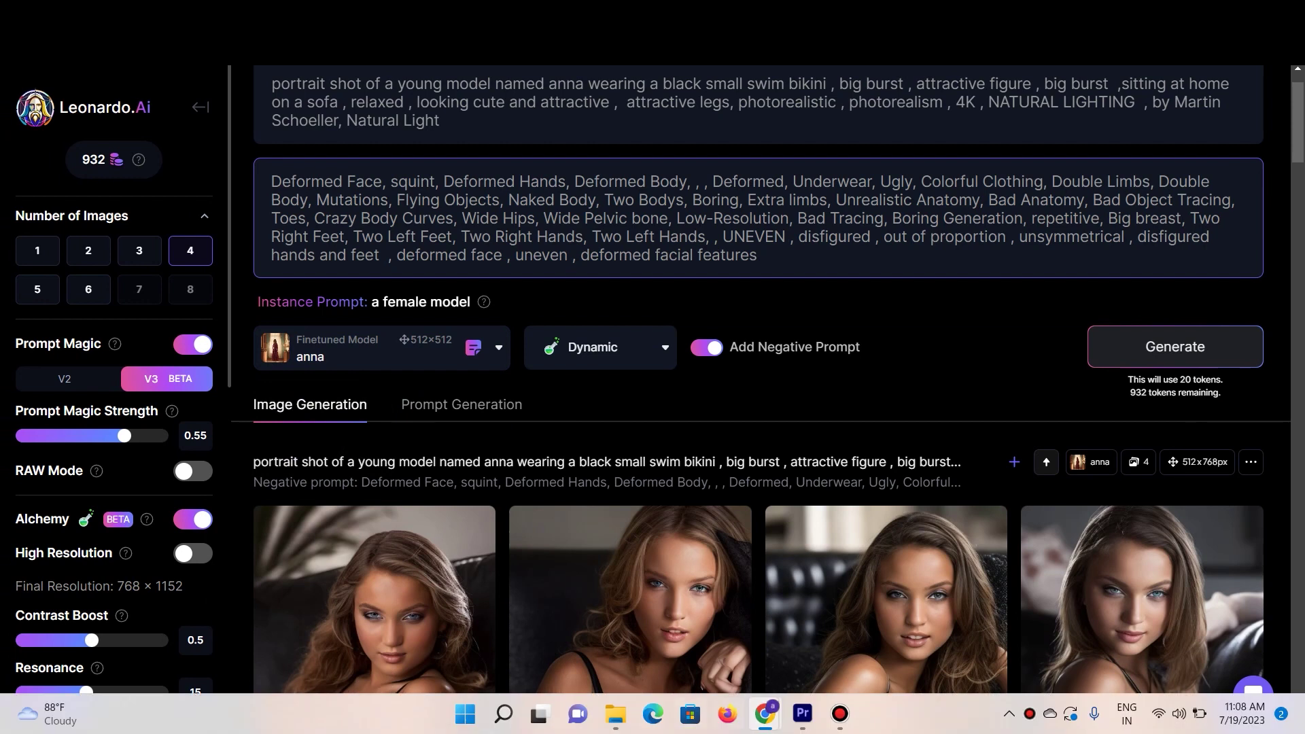
pyautogui.click(615, 713)
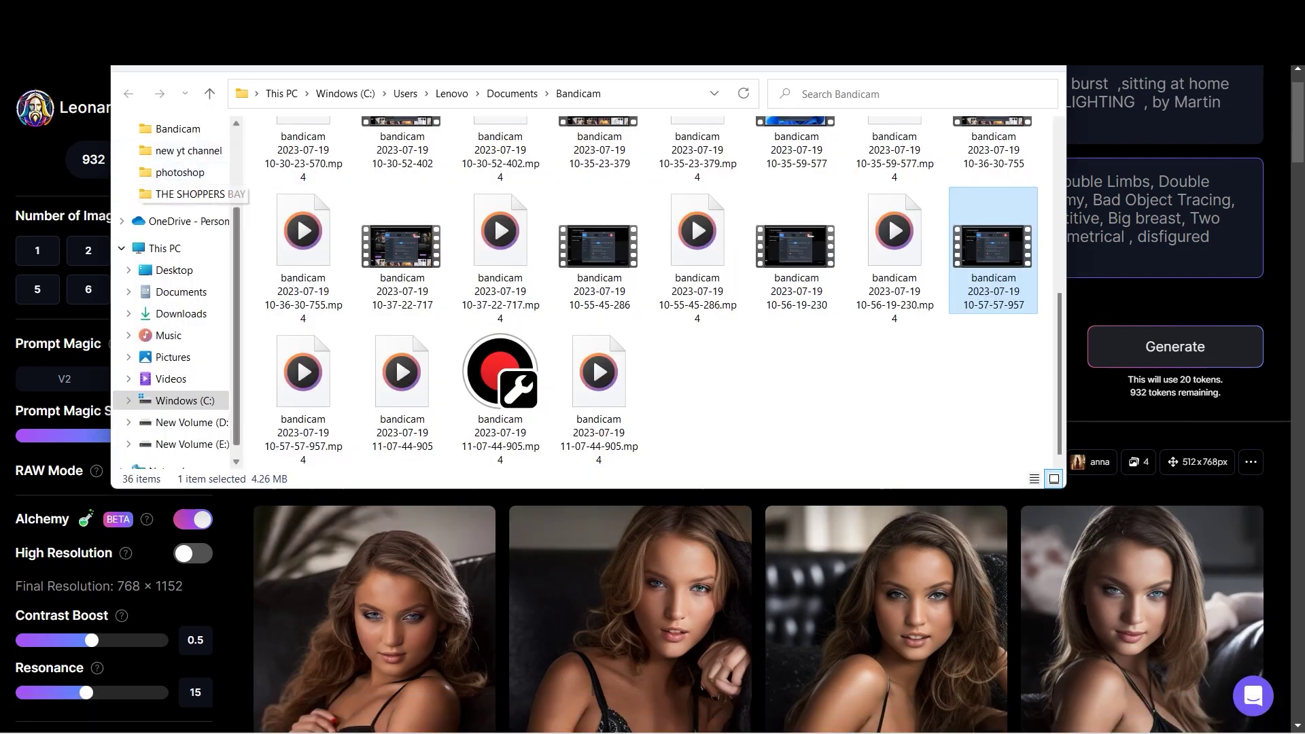
pyautogui.scroll(2, 176, 272)
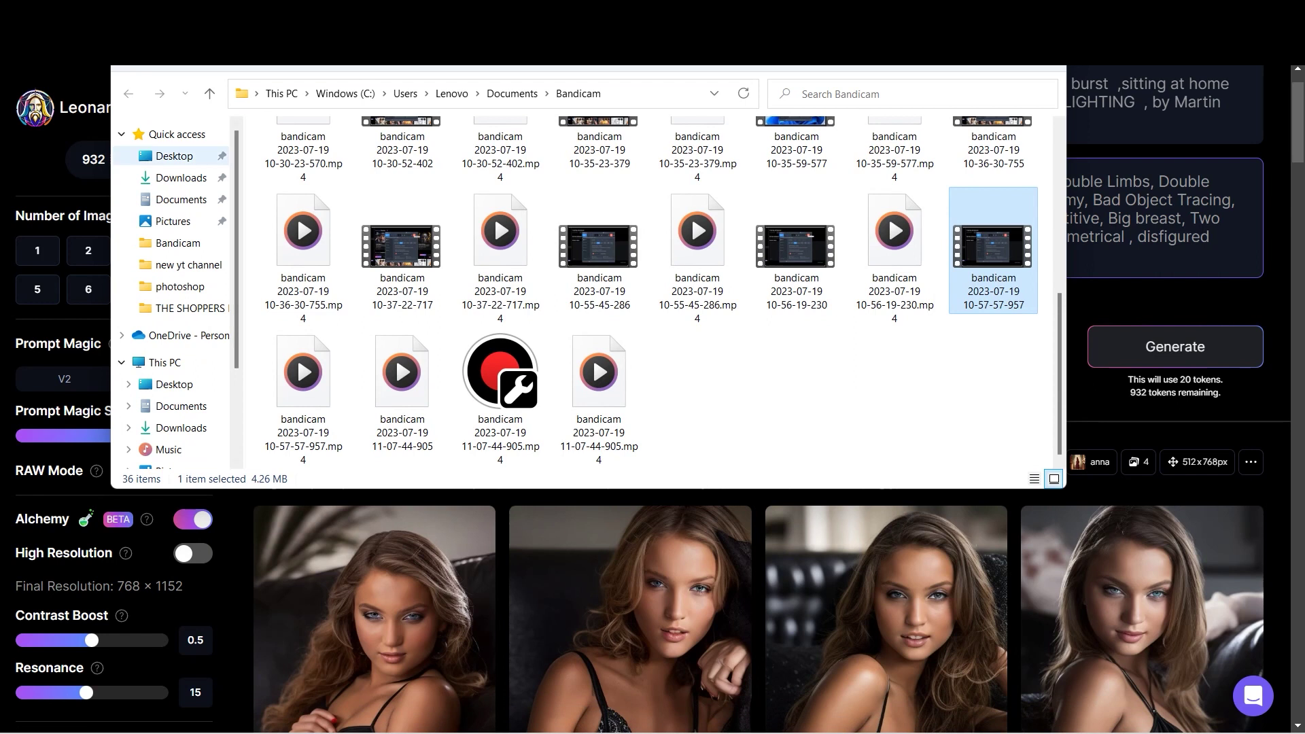
pyautogui.click(174, 155)
pyautogui.click(181, 178)
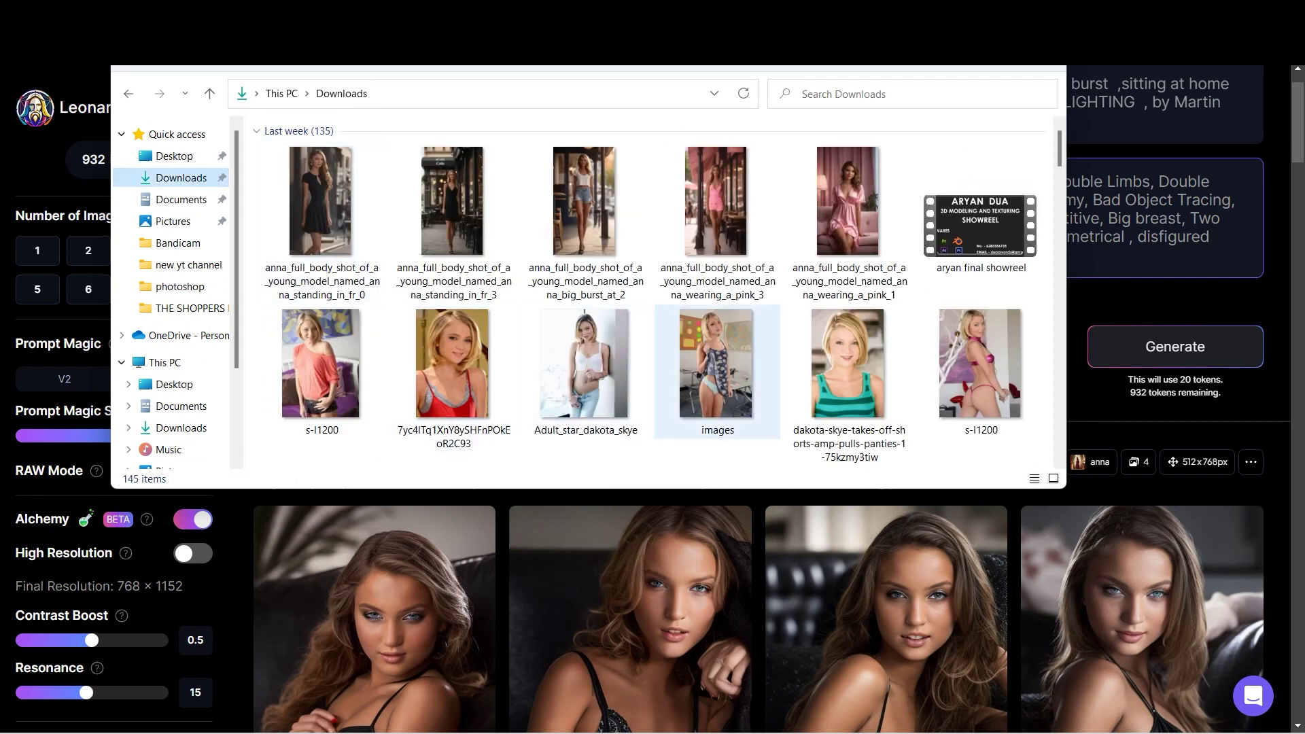
pyautogui.click(849, 380)
pyautogui.press('Return')
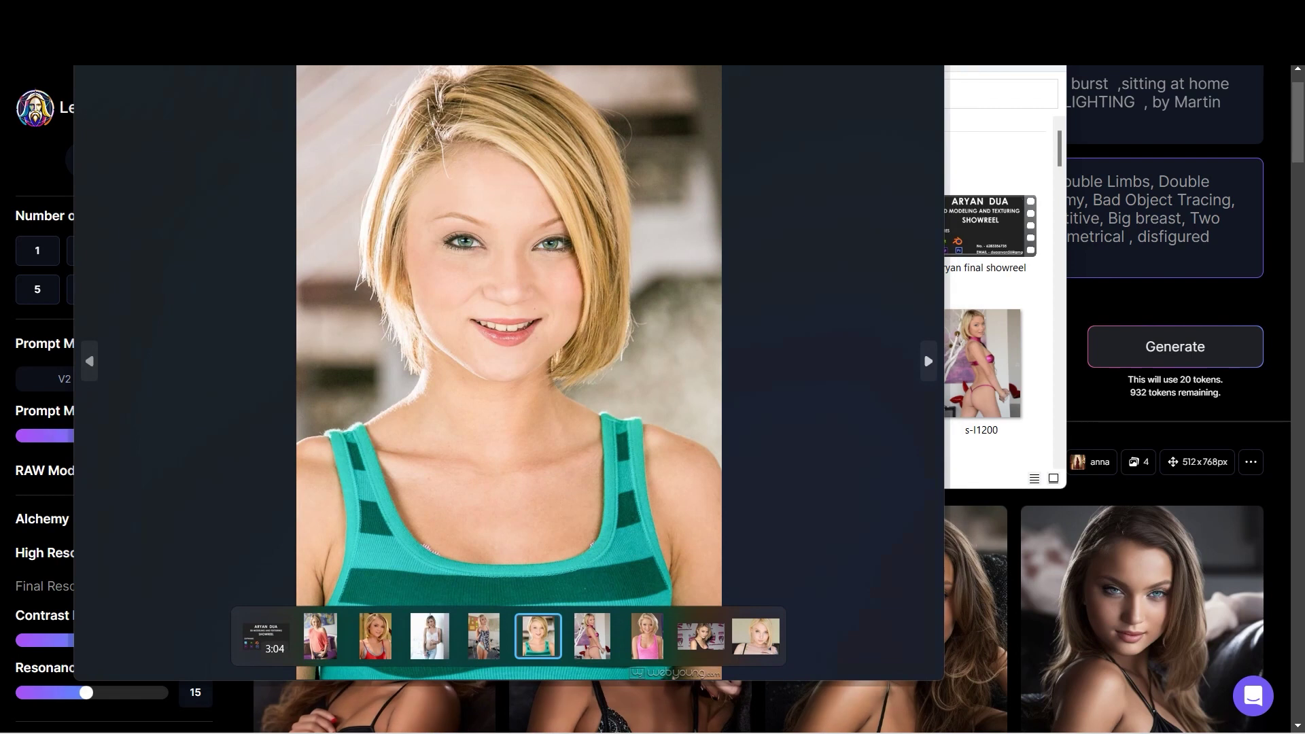
pyautogui.click(922, 28)
pyautogui.click(453, 378)
pyautogui.press('Return')
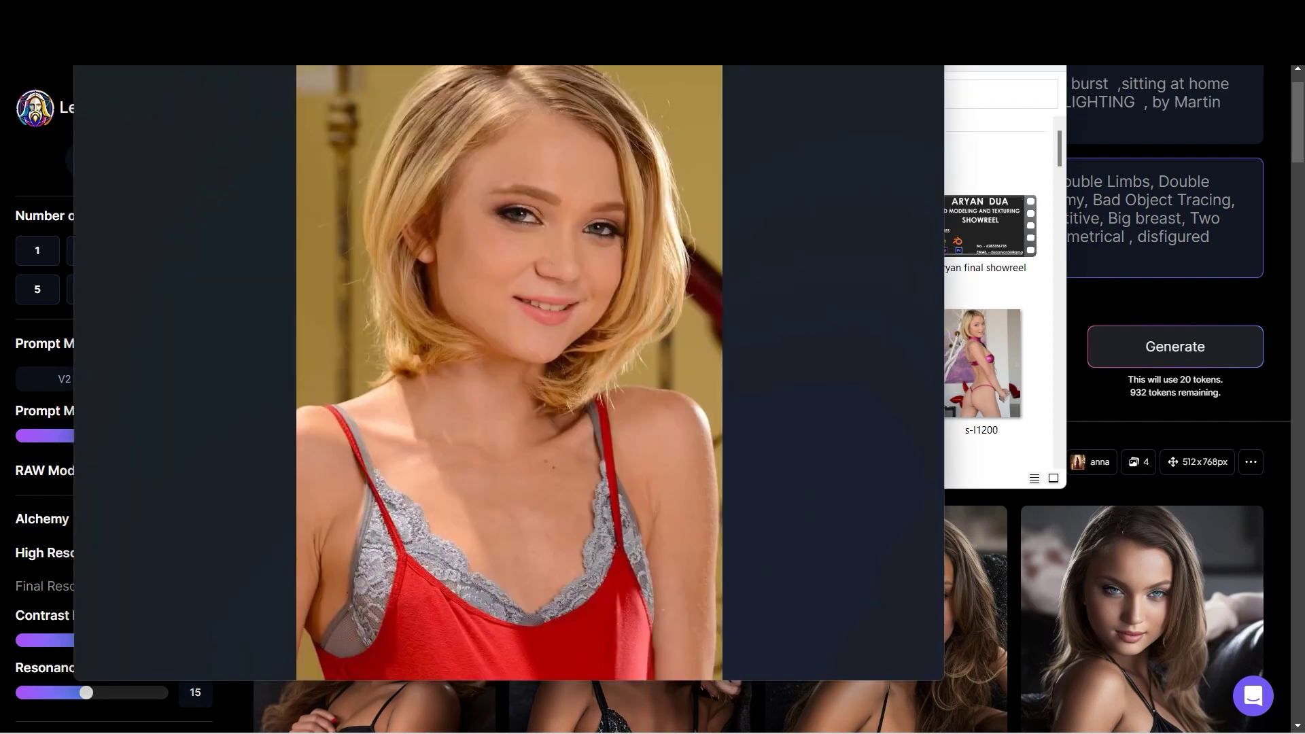
pyautogui.press('Escape')
pyautogui.click(952, 32)
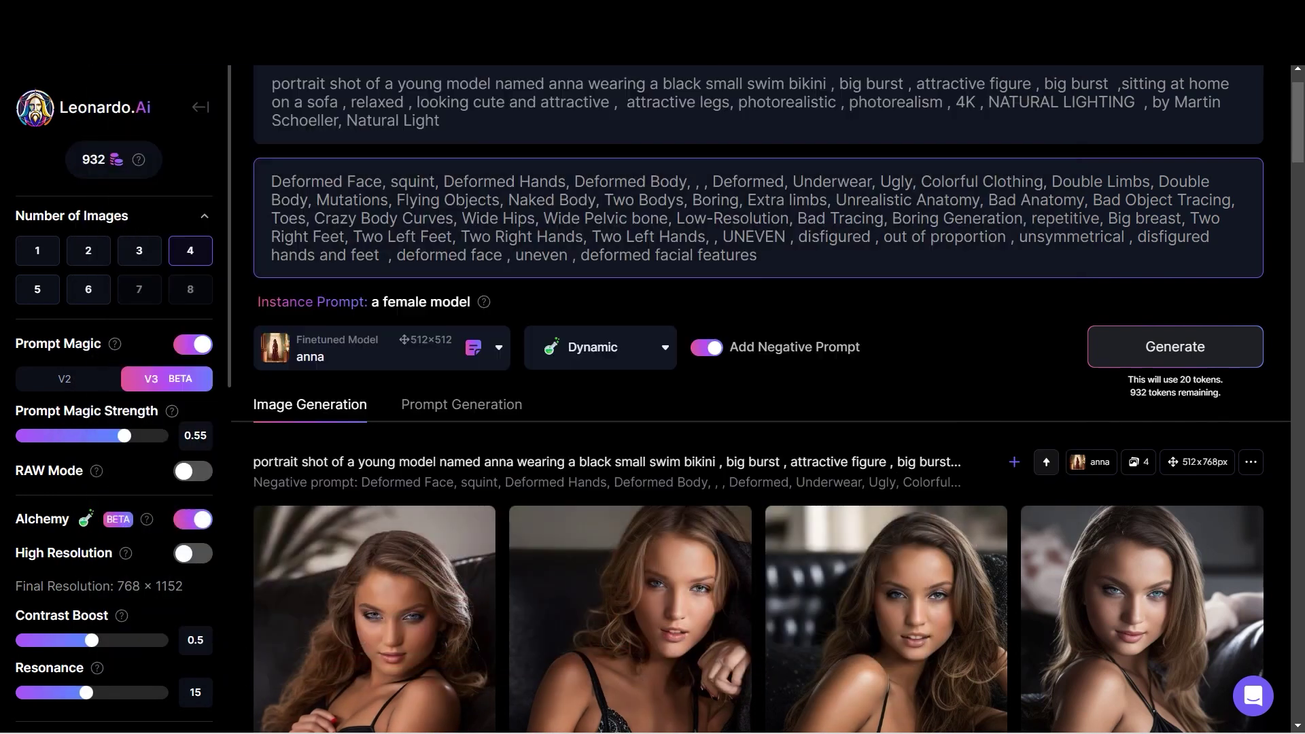
# Step: Find the black outfit set in the generation history and view its green sofa image enlarged
pyautogui.moveTo(1298, 123); pyautogui.dragTo(1298, 216)
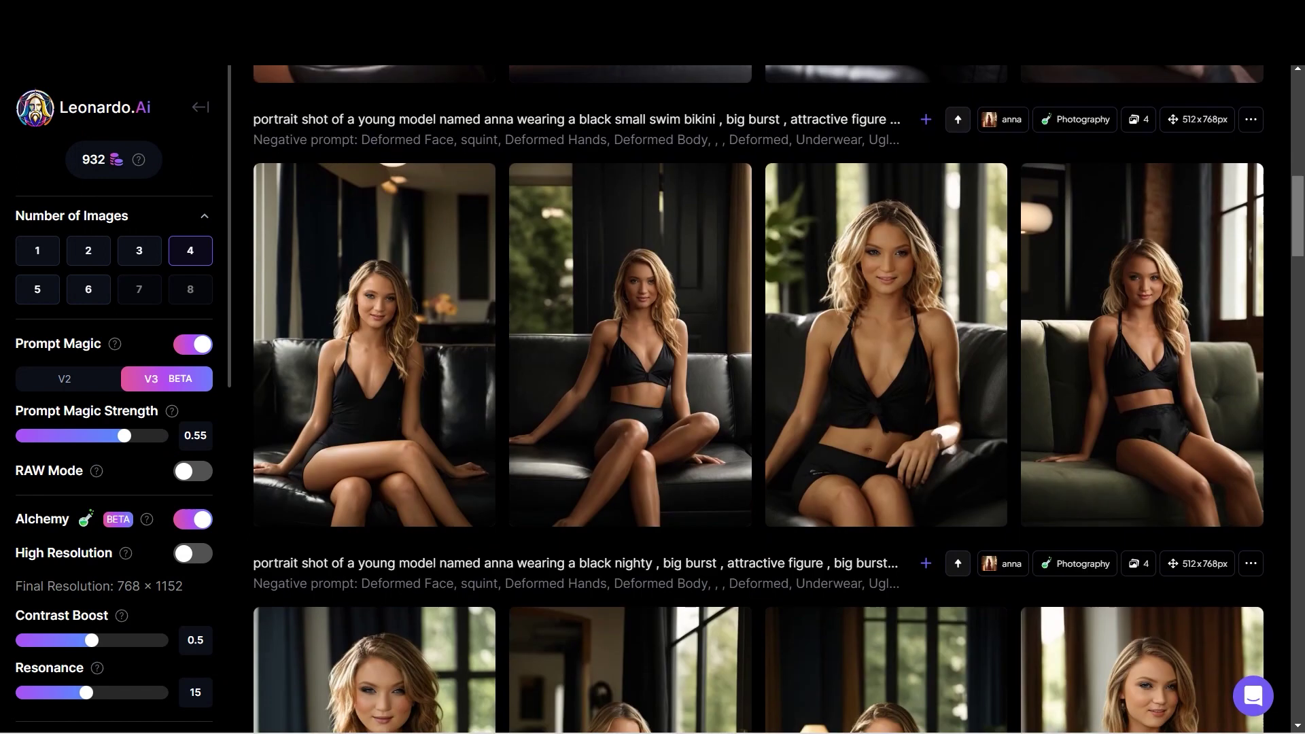
pyautogui.doubleClick(1142, 327)
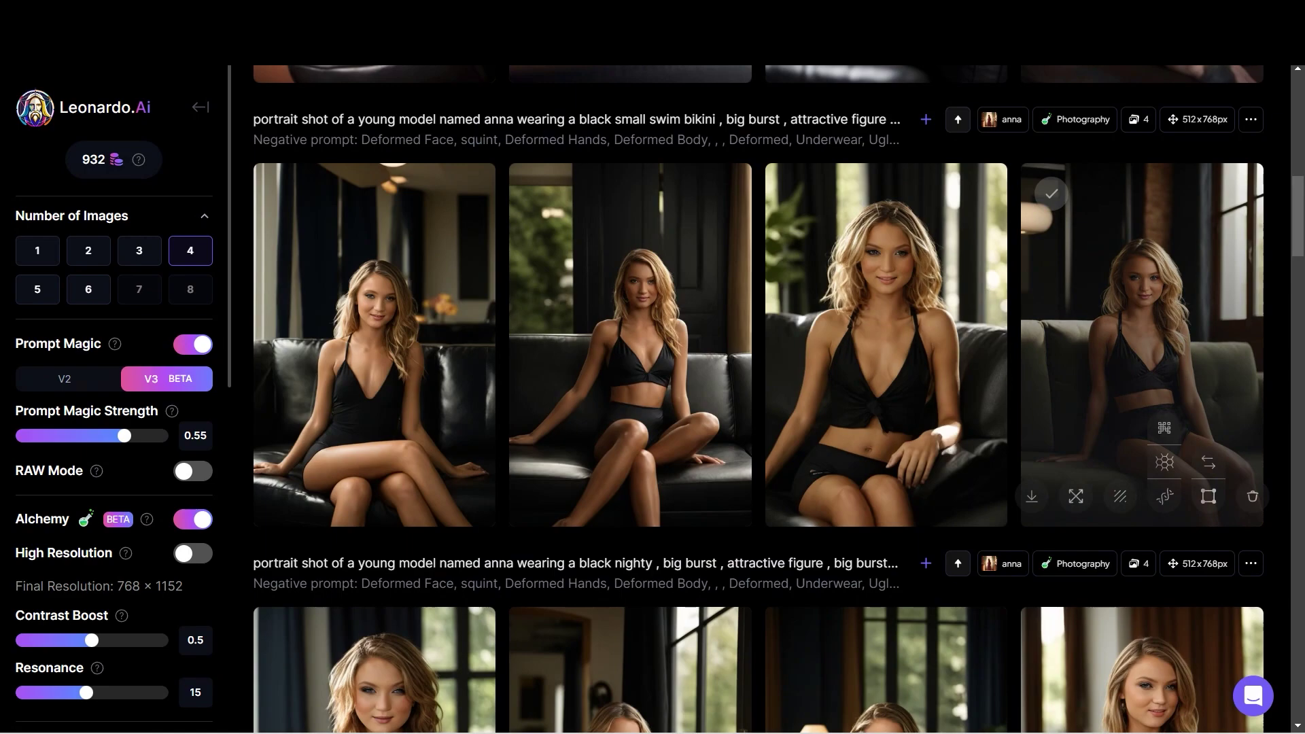
pyautogui.click(1142, 326)
pyautogui.click(680, 354)
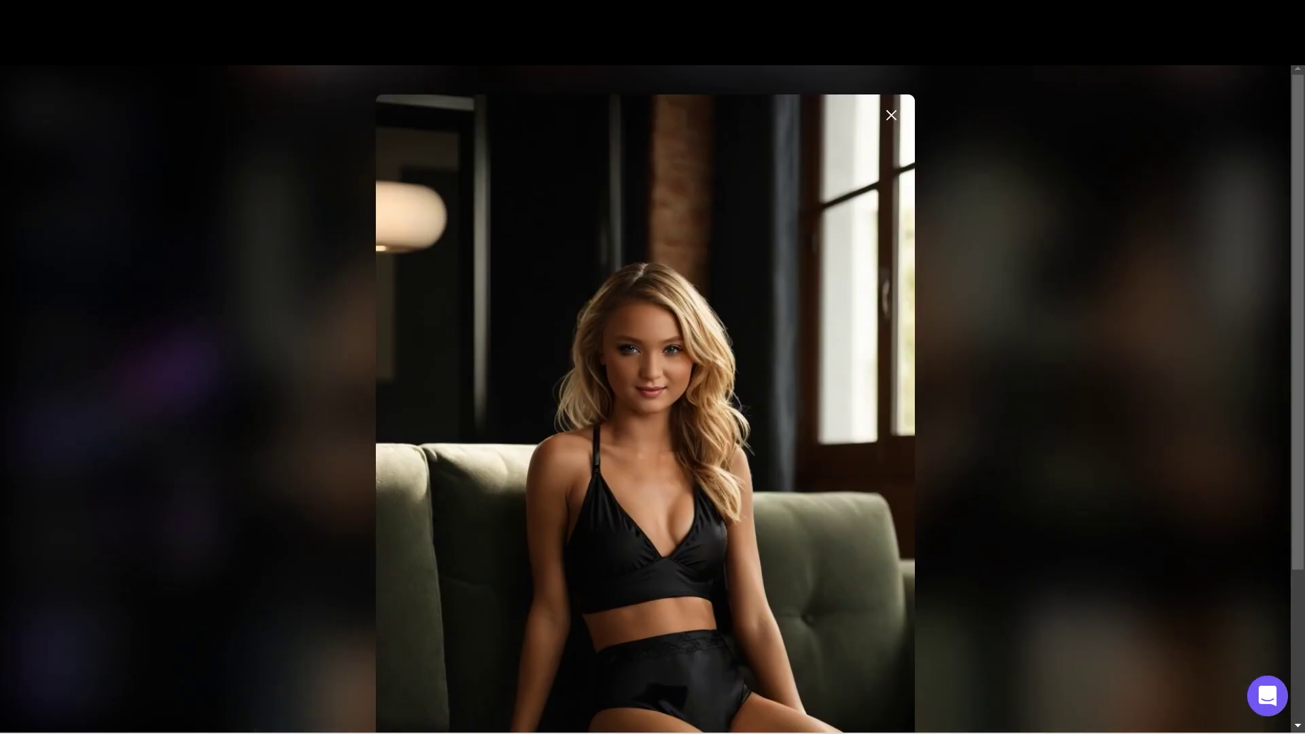
pyautogui.click(891, 116)
# Step: View three images of the black satin dress set enlarged, one by one, to compare the faces
pyautogui.moveTo(1297, 216); pyautogui.dragTo(1297, 264)
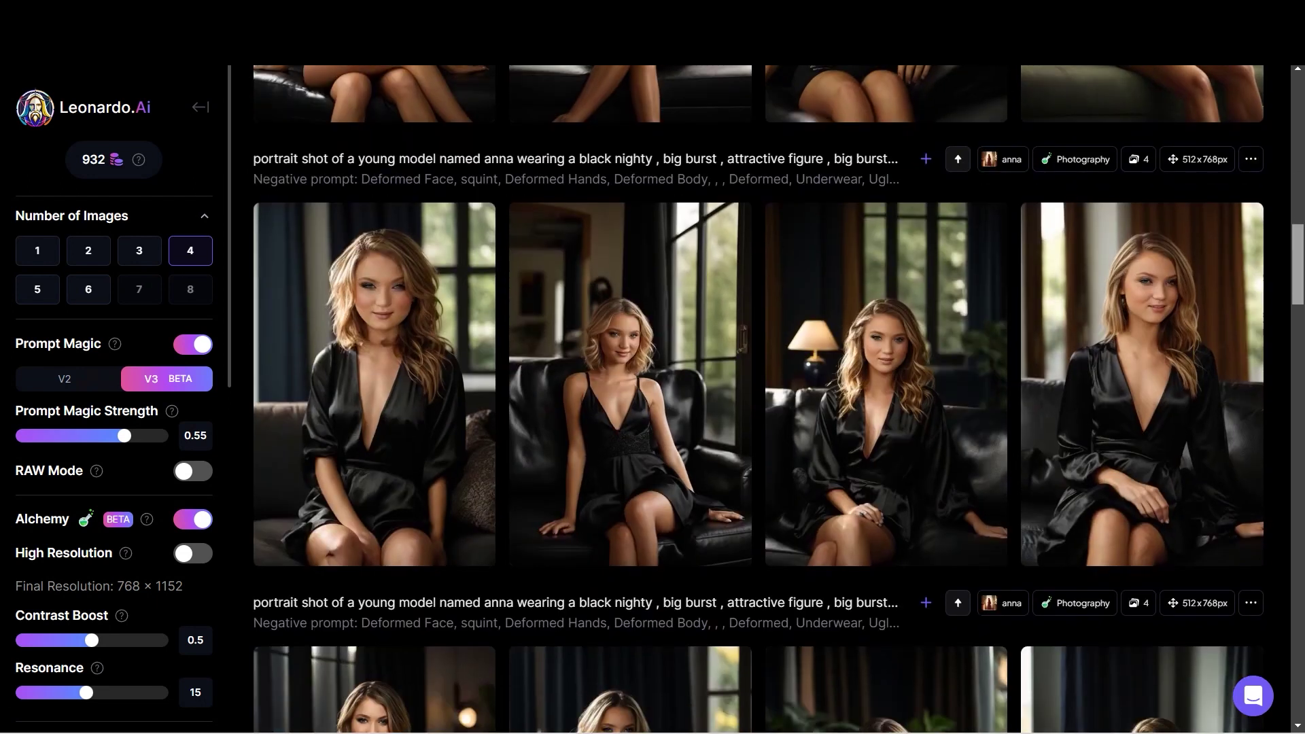
pyautogui.click(630, 327)
pyautogui.click(652, 340)
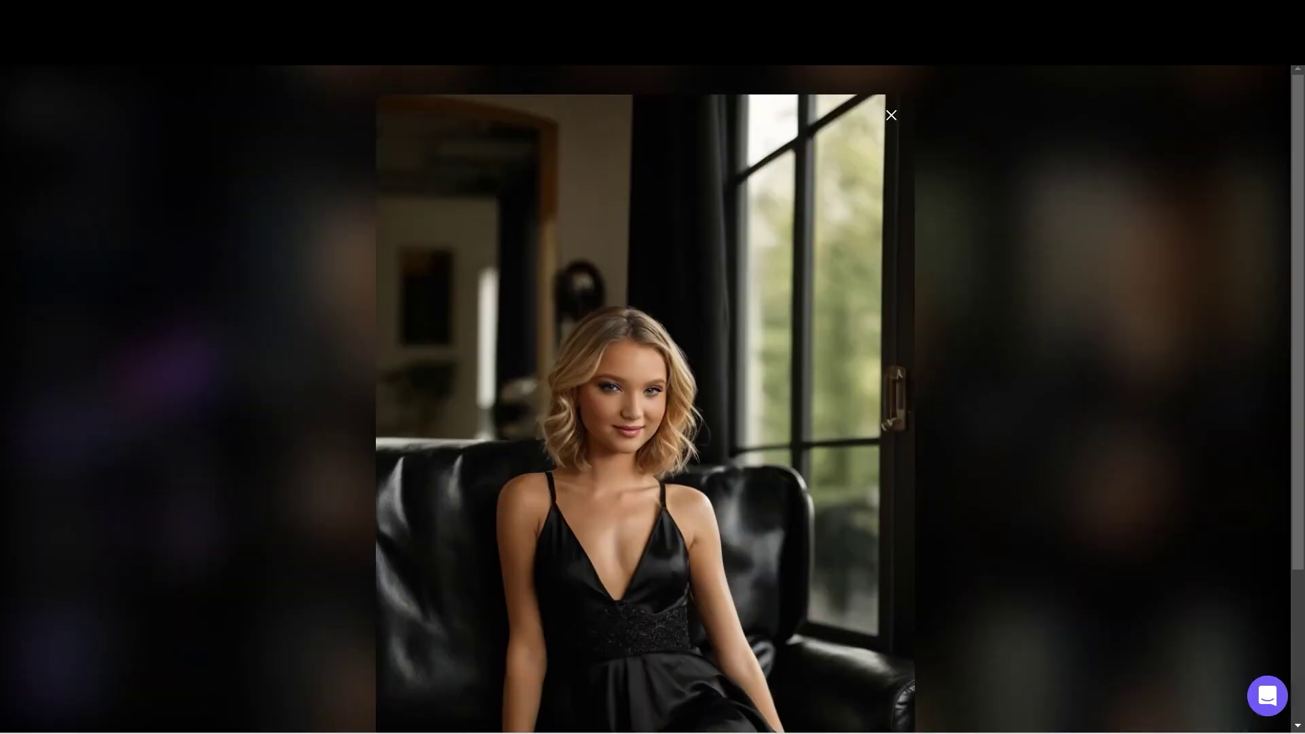
pyautogui.click(891, 115)
pyautogui.click(1142, 326)
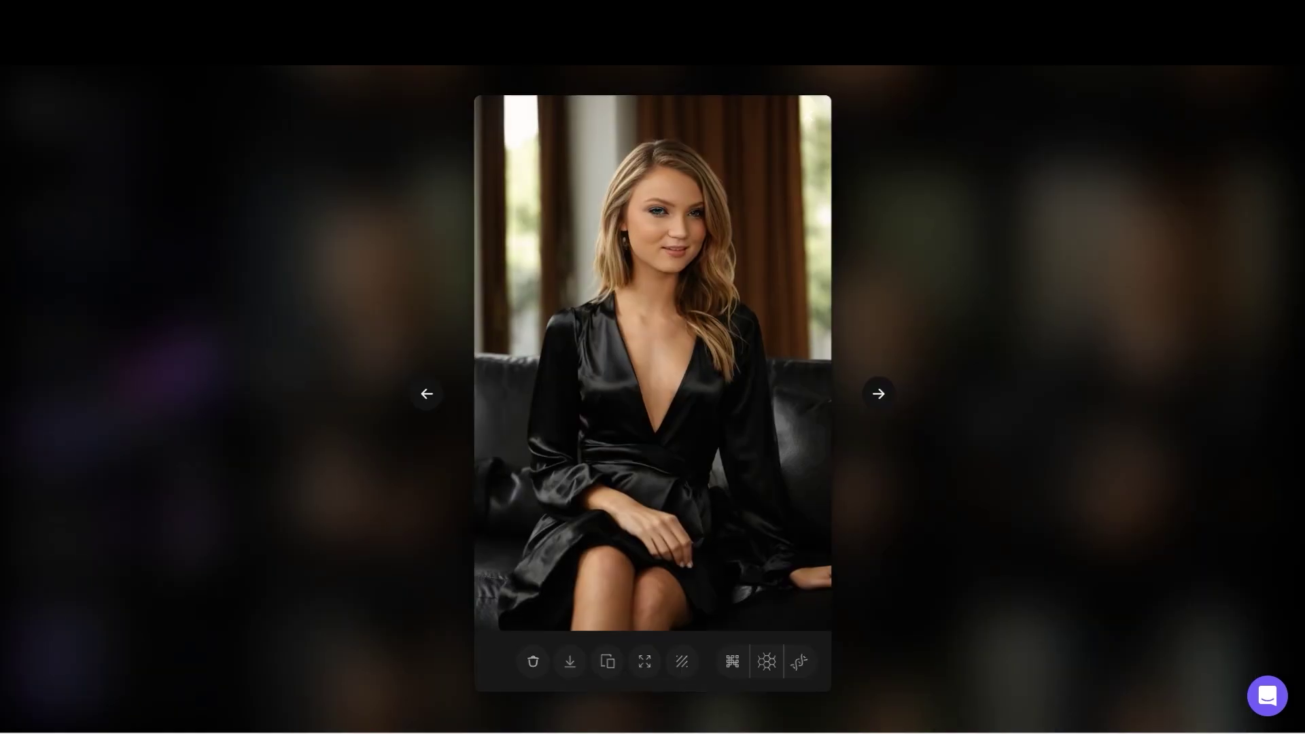
pyautogui.click(807, 116)
pyautogui.click(376, 340)
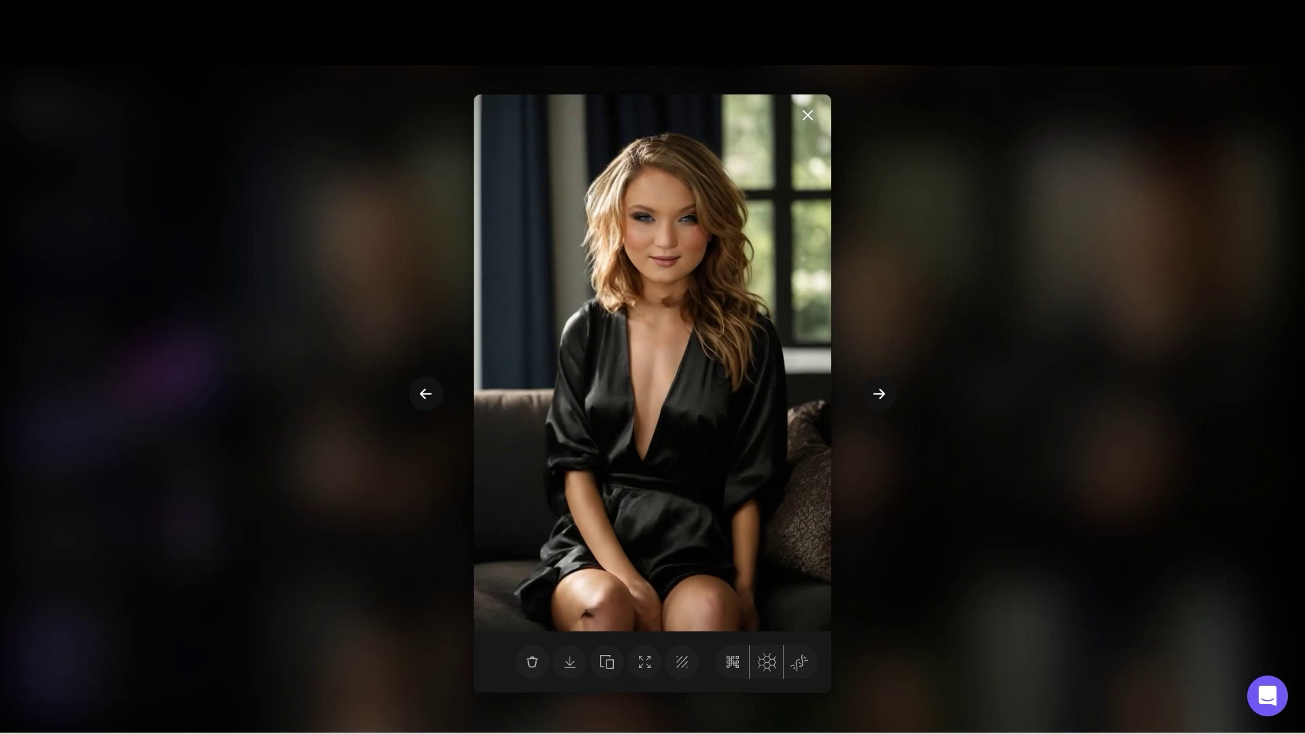
pyautogui.click(808, 116)
# Step: Look through the older black and red dress sets in the generation history, enlarging one red dress image
pyautogui.scroll(-6, 758, 400)
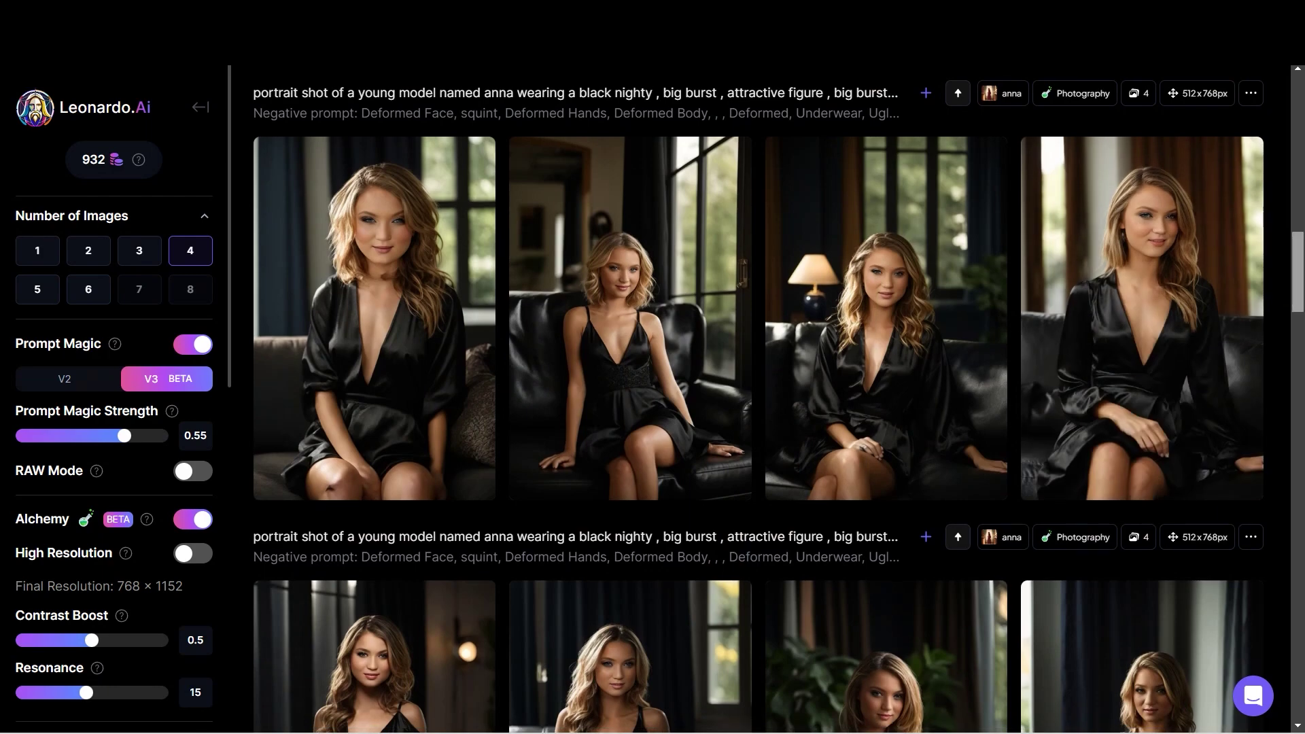
pyautogui.scroll(6, 758, 400)
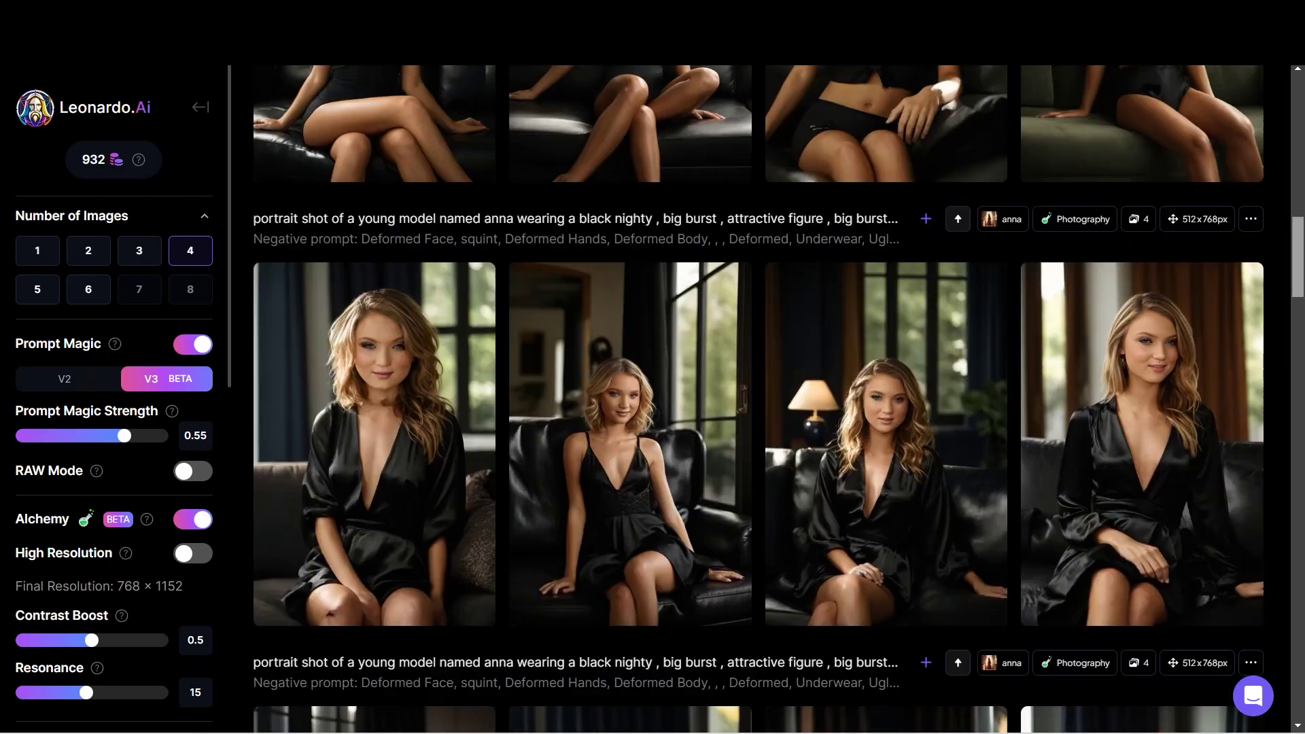
pyautogui.scroll(-1, 757, 400)
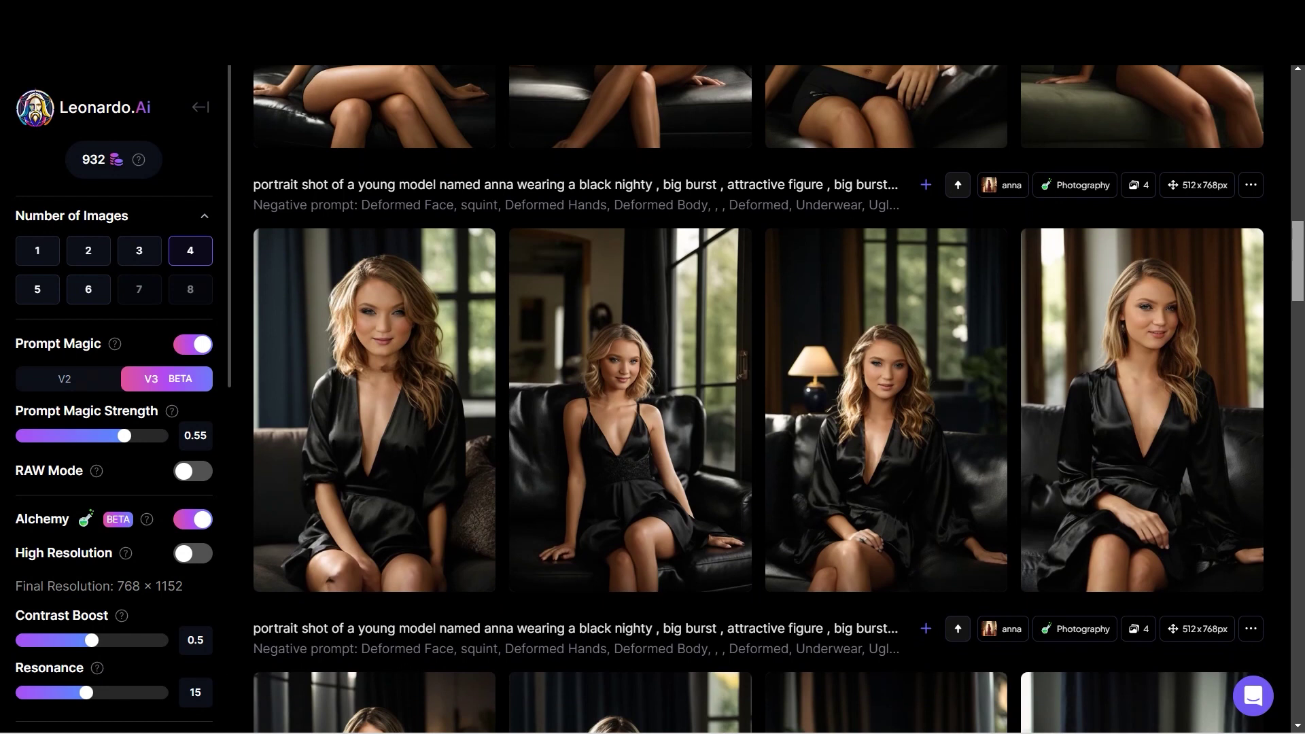
pyautogui.scroll(-8, 758, 400)
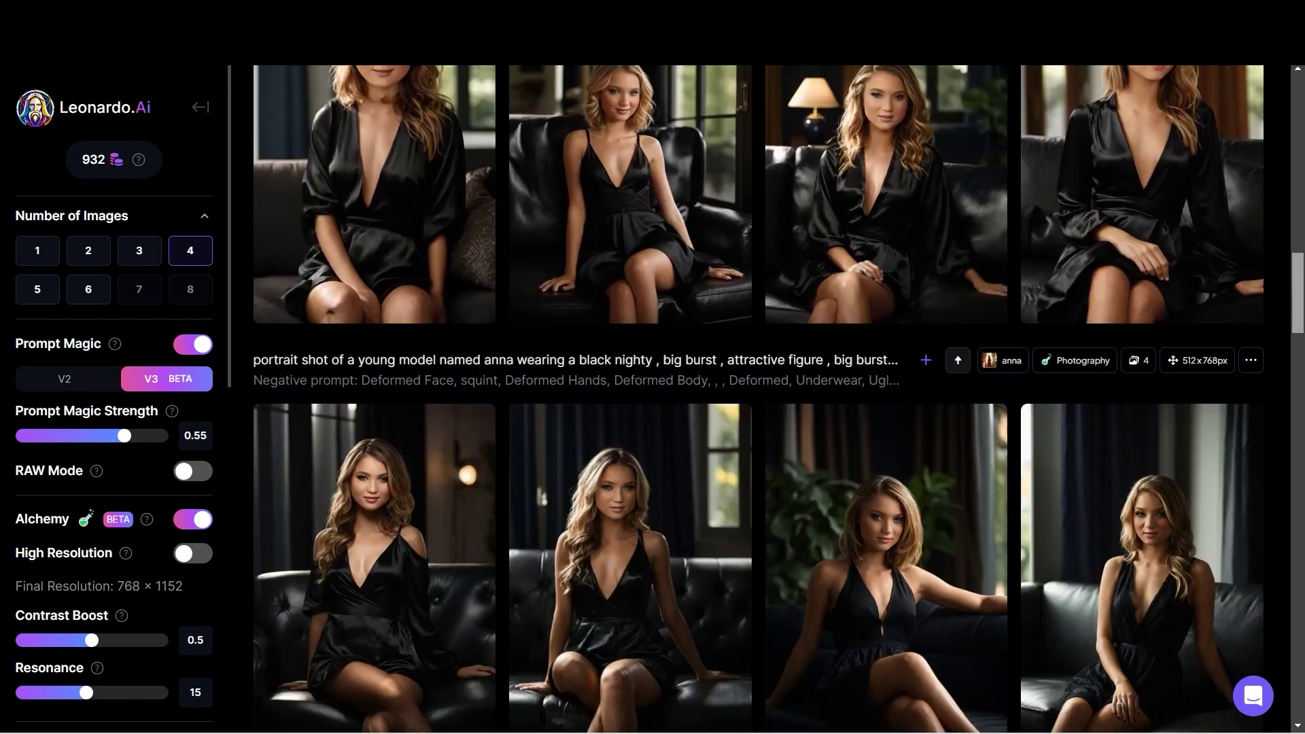
pyautogui.scroll(5, 757, 400)
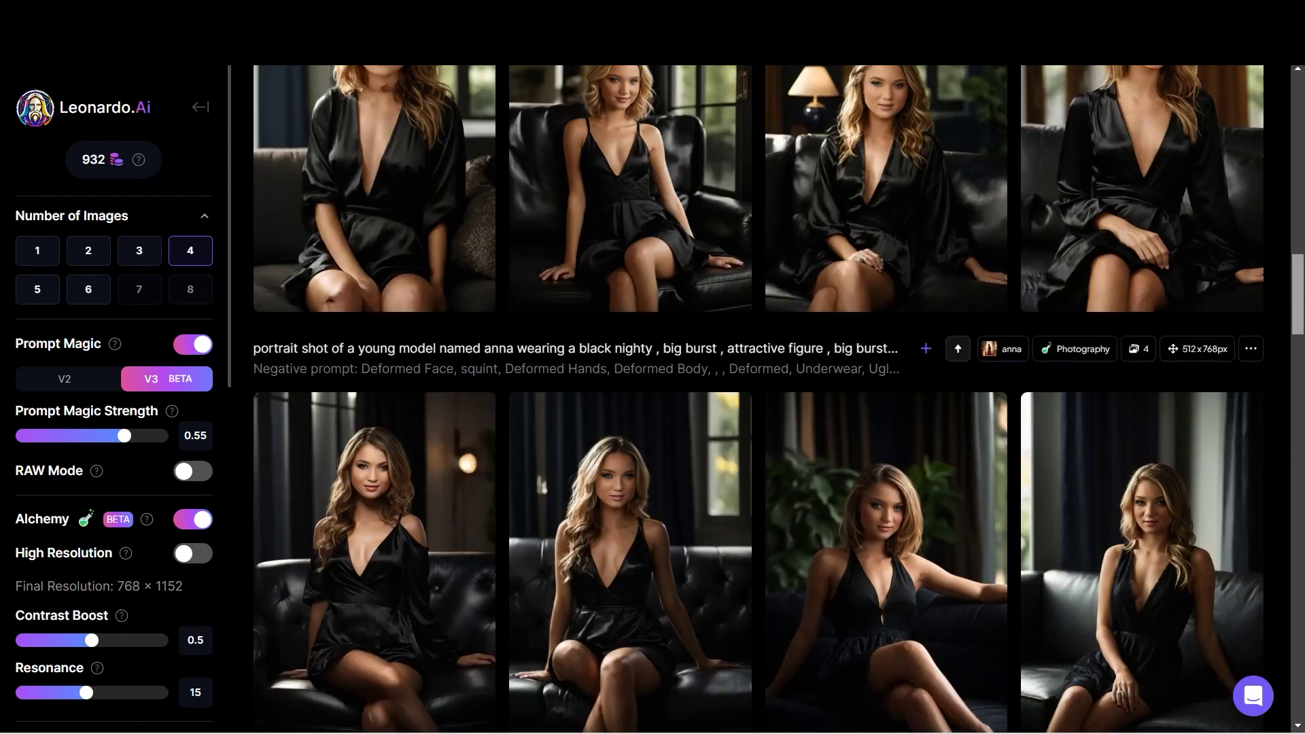
pyautogui.scroll(-4, 758, 400)
pyautogui.scroll(-7, 758, 400)
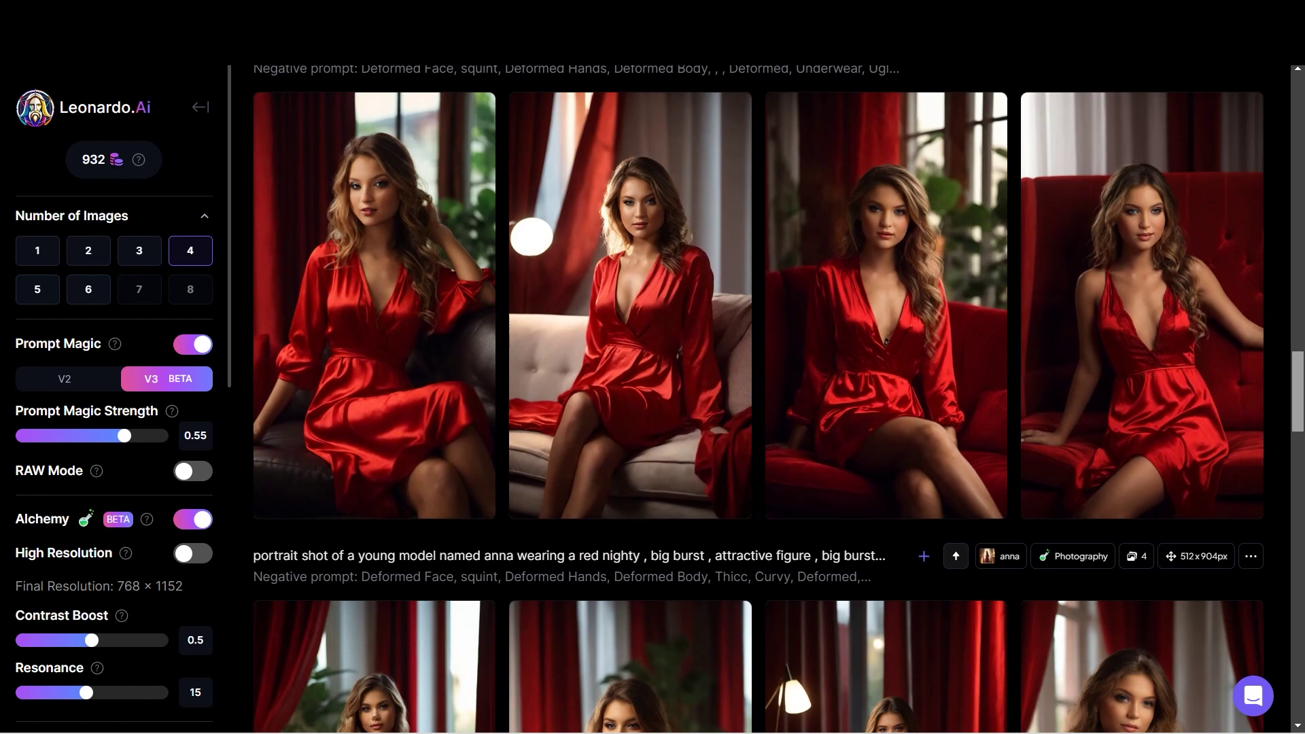
pyautogui.click(885, 306)
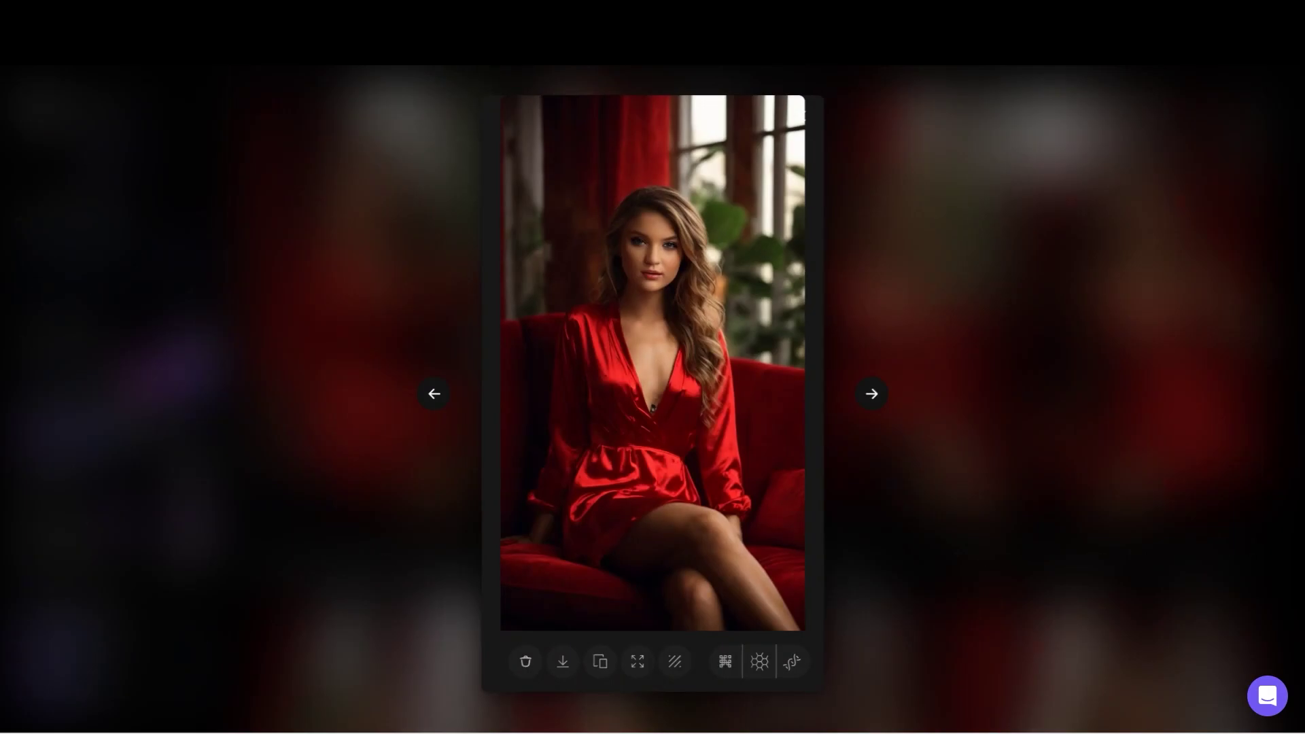
pyautogui.press('Escape')
pyautogui.scroll(-5, 757, 400)
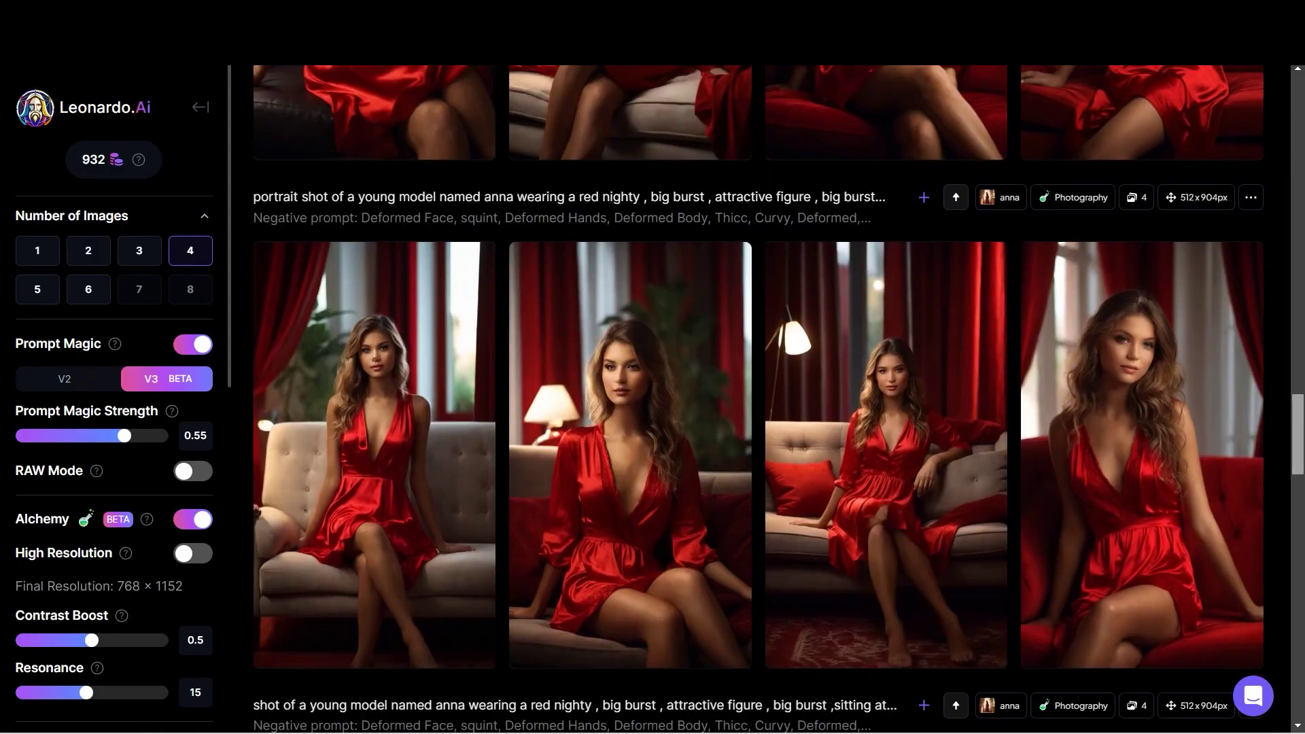
pyautogui.scroll(-4, 758, 400)
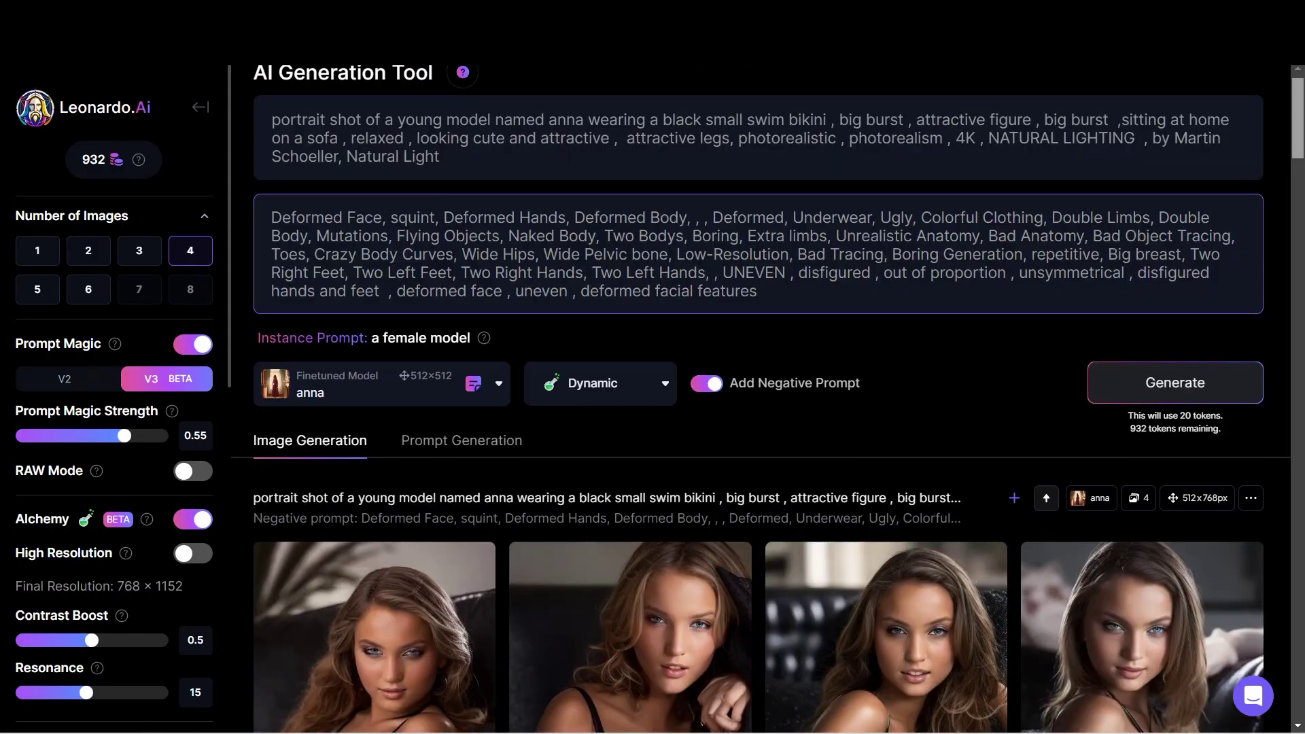
# Step: Replace the sitting-at-home-on-a-sofa wording in the prompt with "standing leaning forward on a beach" and generate four images
pyautogui.scroll(-8, 758, 400)
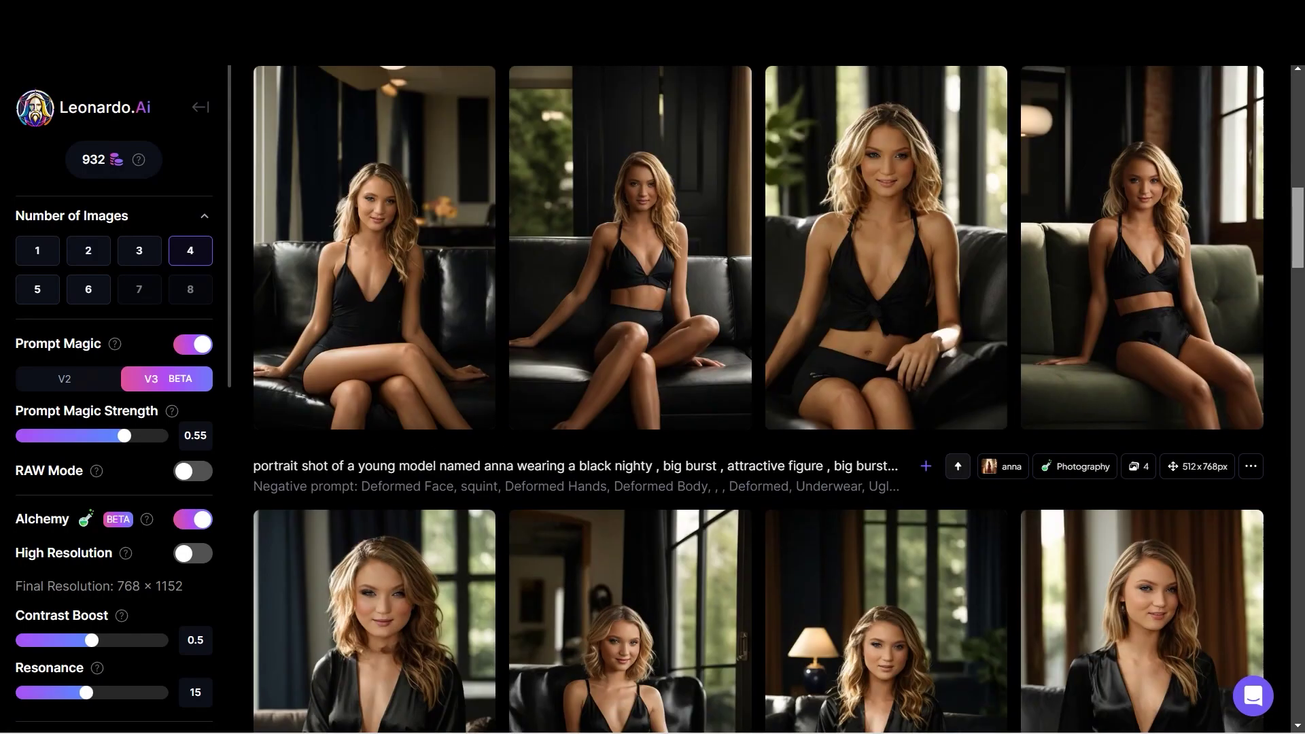
pyautogui.scroll(-3, 758, 400)
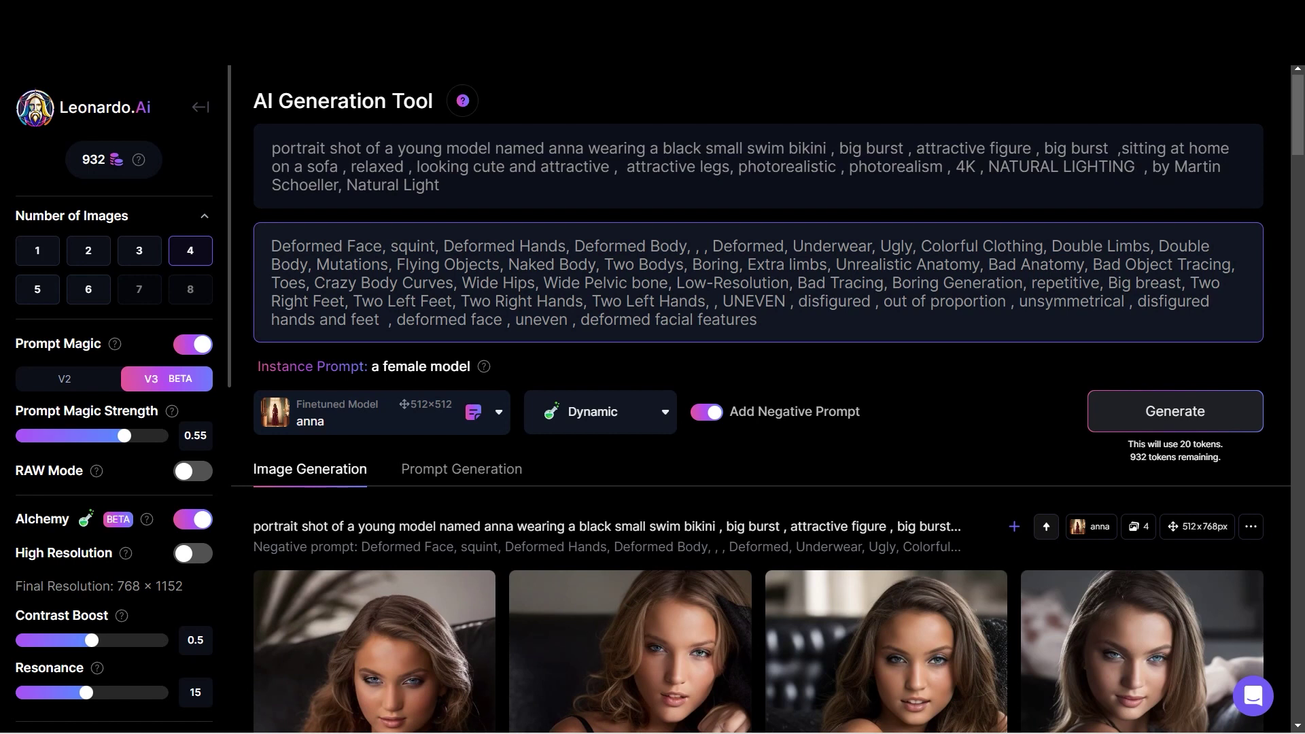
pyautogui.moveTo(1122, 149); pyautogui.dragTo(1229, 148)
pyautogui.press('BackSpace')
pyautogui.write('standing leaning forward on a beach')
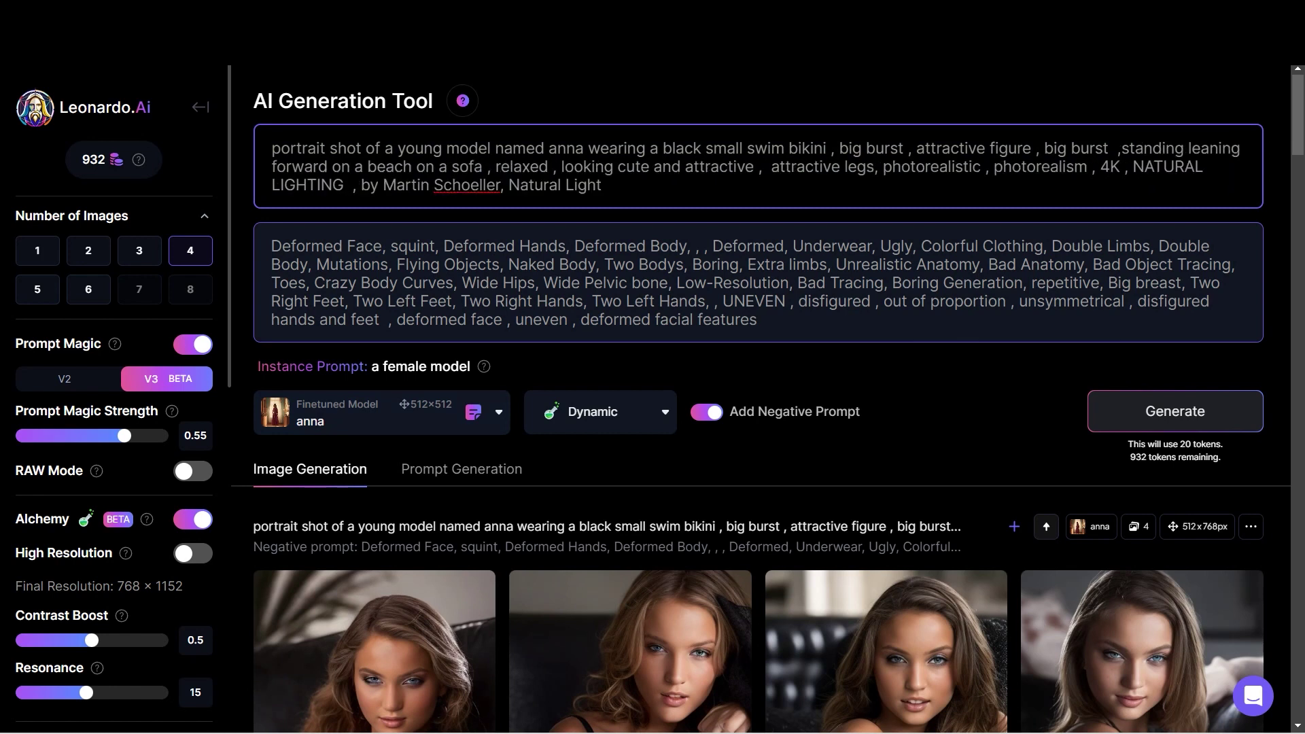
pyautogui.moveTo(483, 167); pyautogui.dragTo(416, 167)
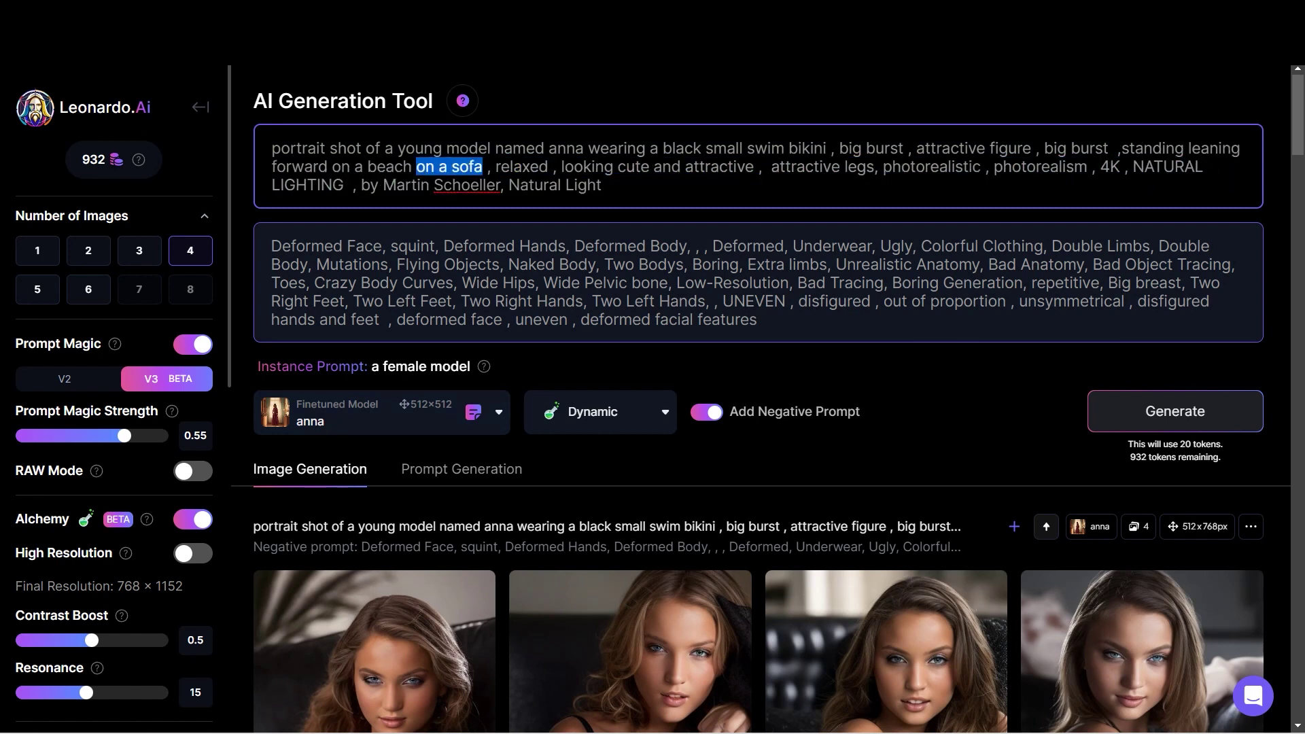
pyautogui.press('BackSpace')
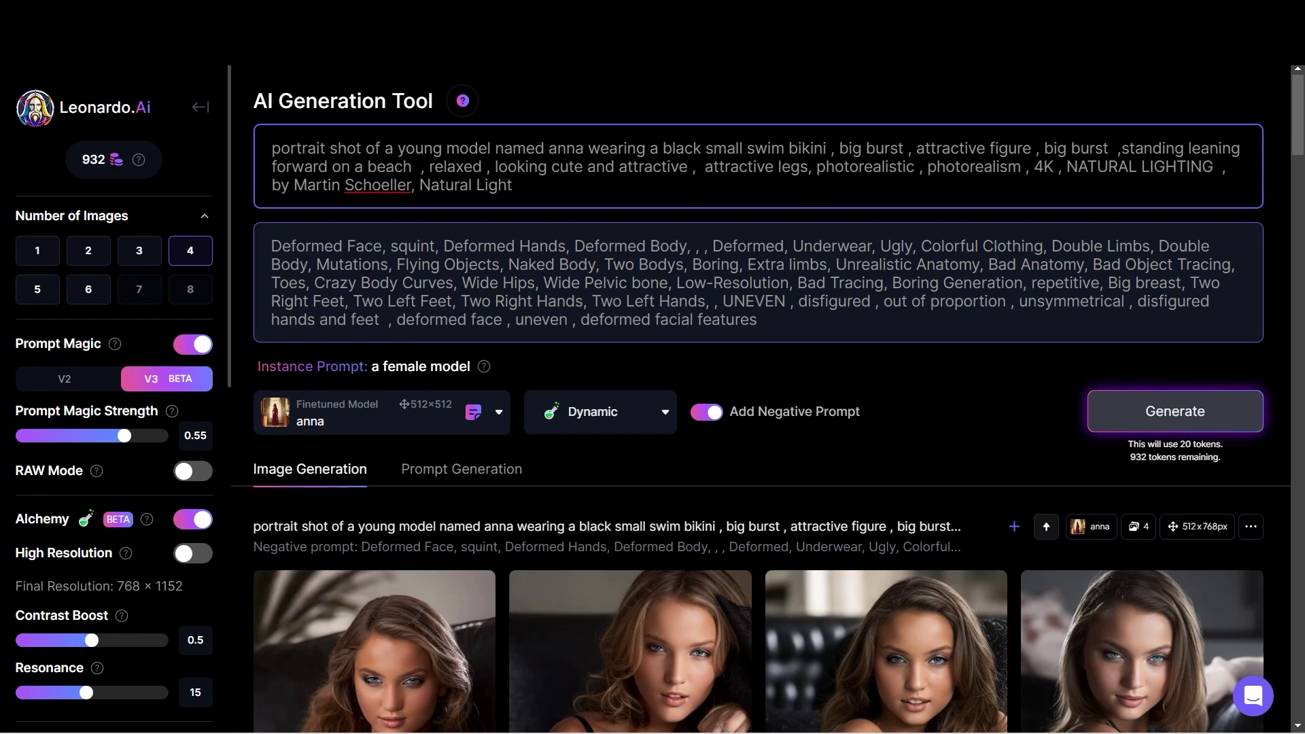
pyautogui.click(1175, 412)
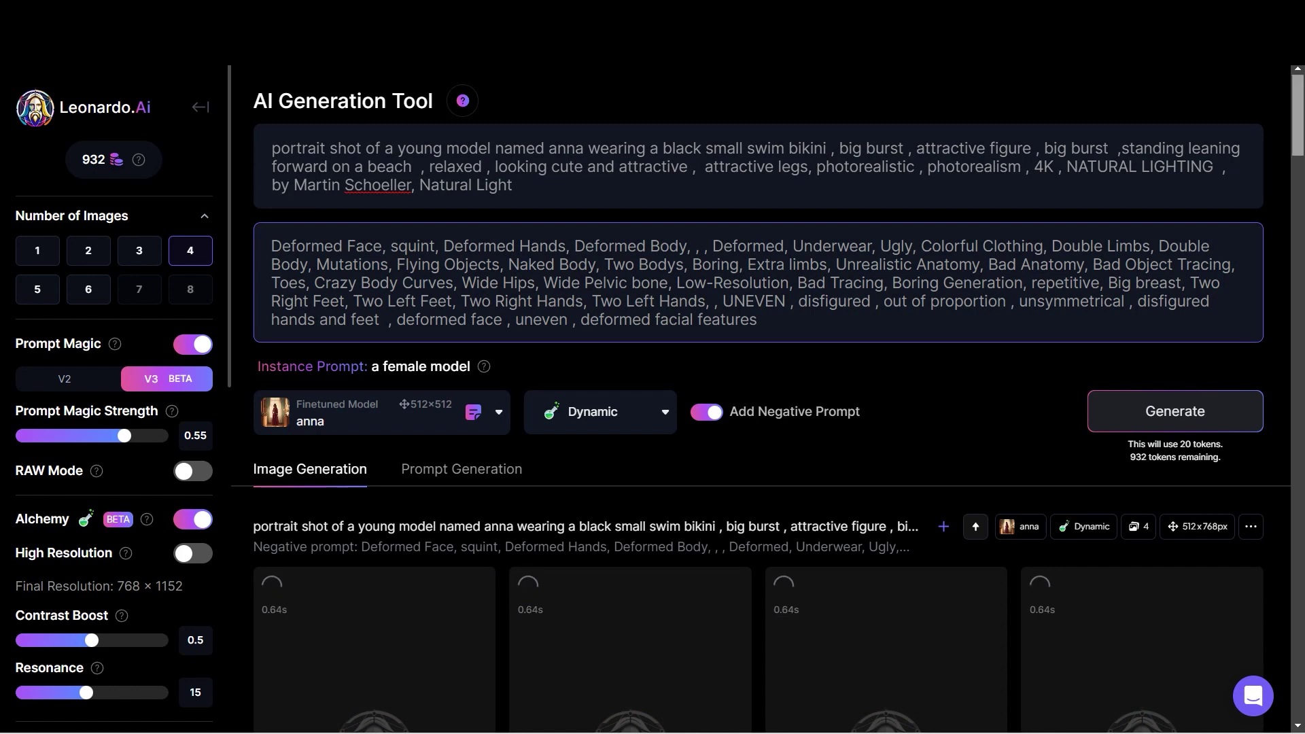
pyautogui.scroll(-3, 761, 355)
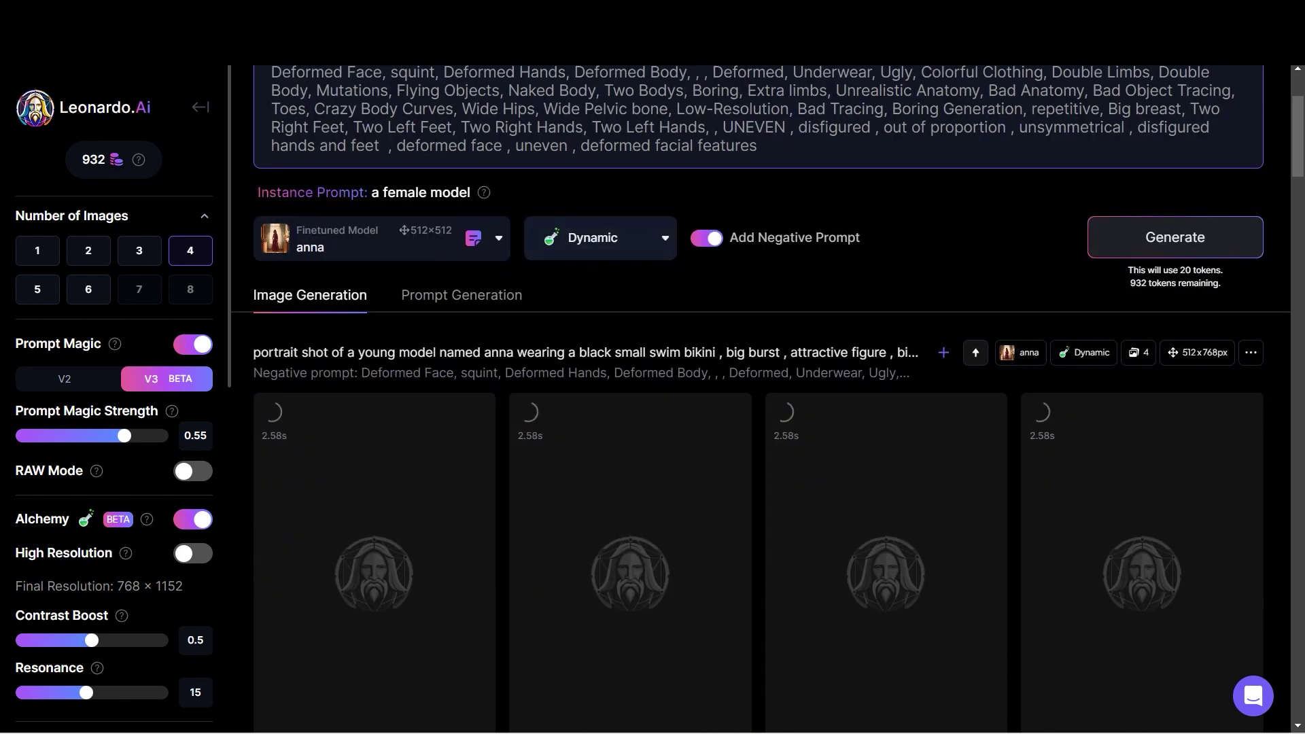
pyautogui.click(601, 238)
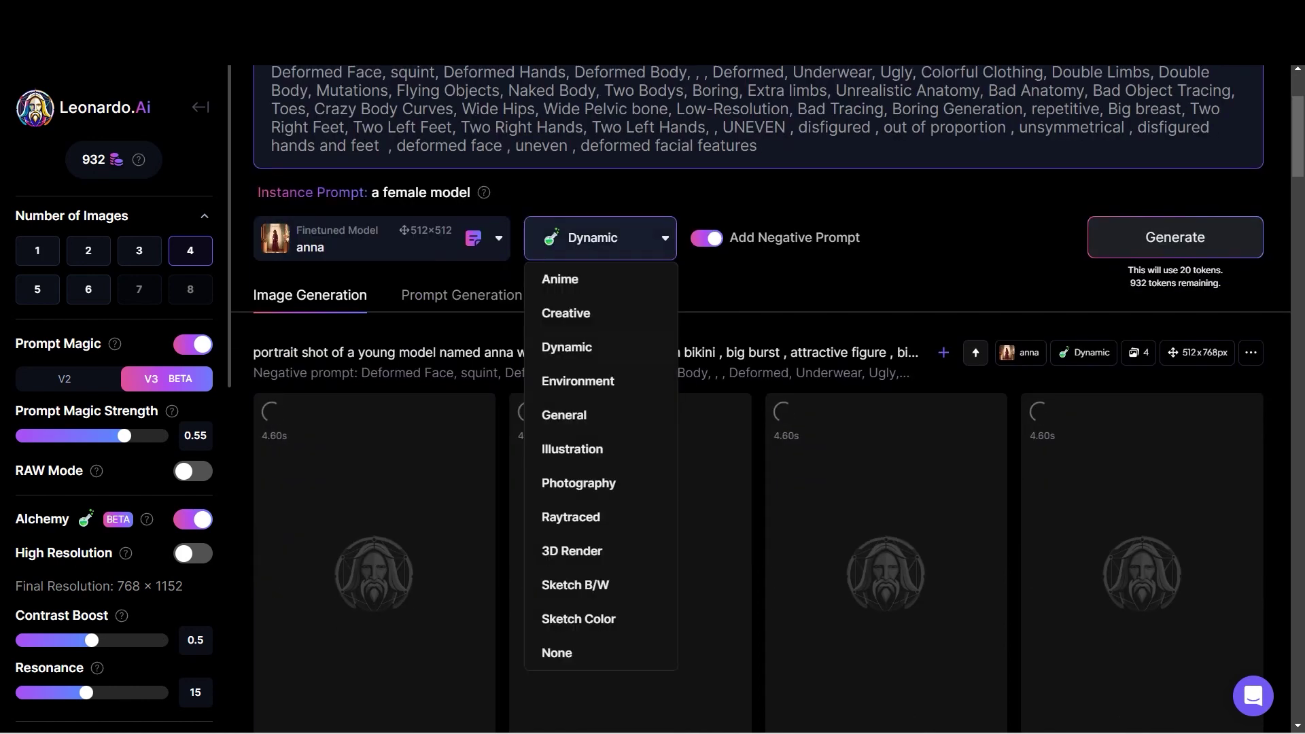
pyautogui.click(951, 280)
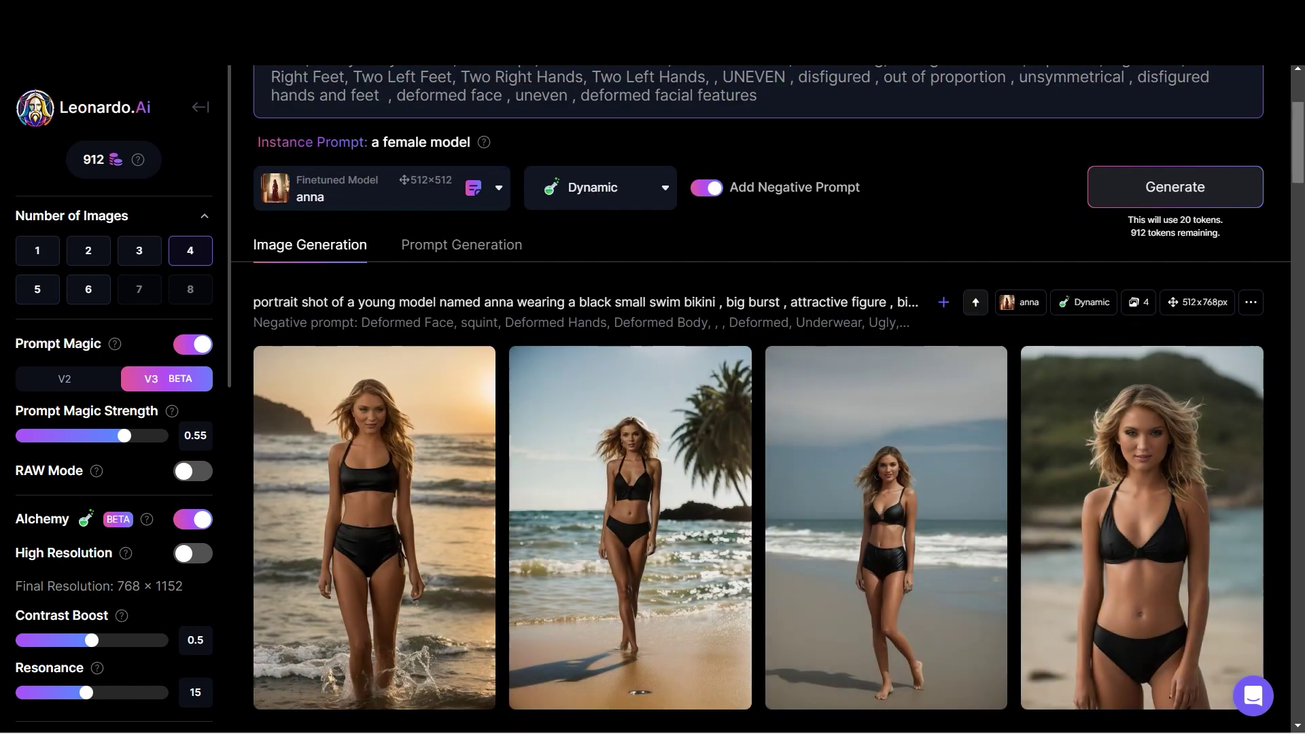
# Step: View the fourth and first images of the new beach set enlarged, closing each one again
pyautogui.scroll(-1, 1142, 442)
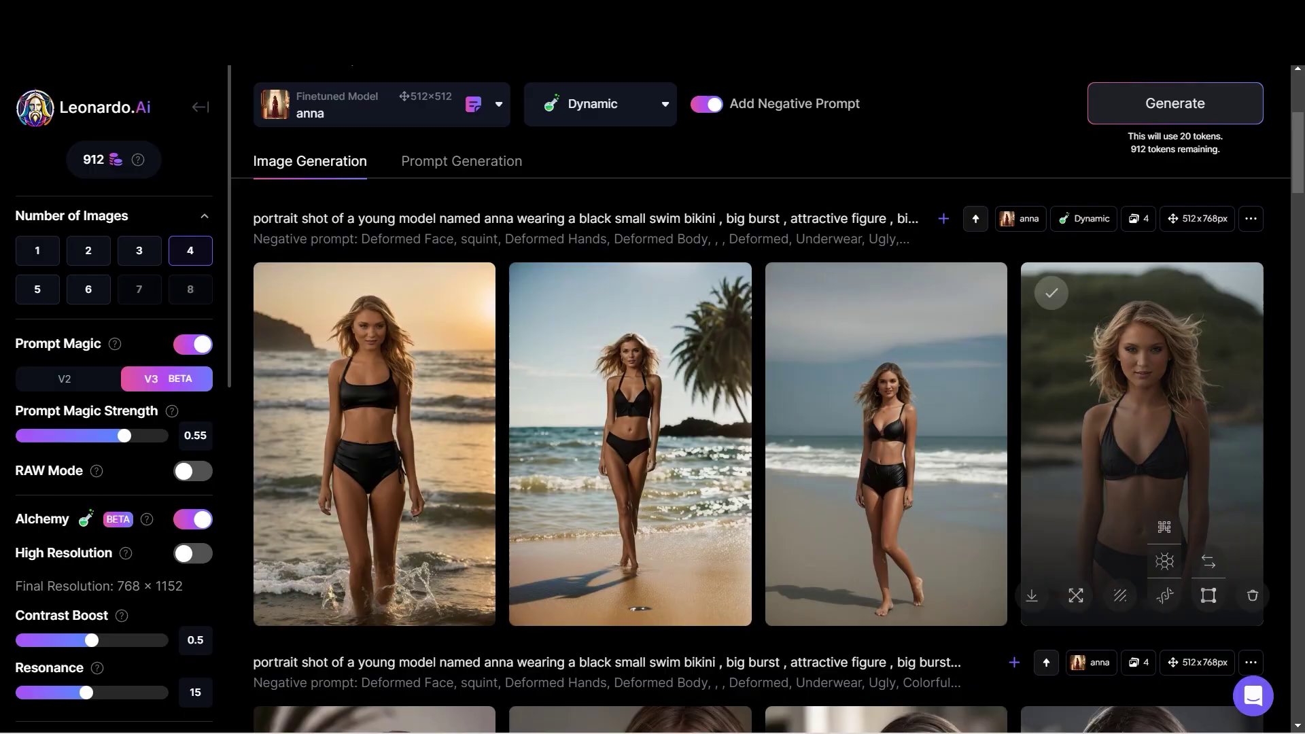
pyautogui.click(1142, 435)
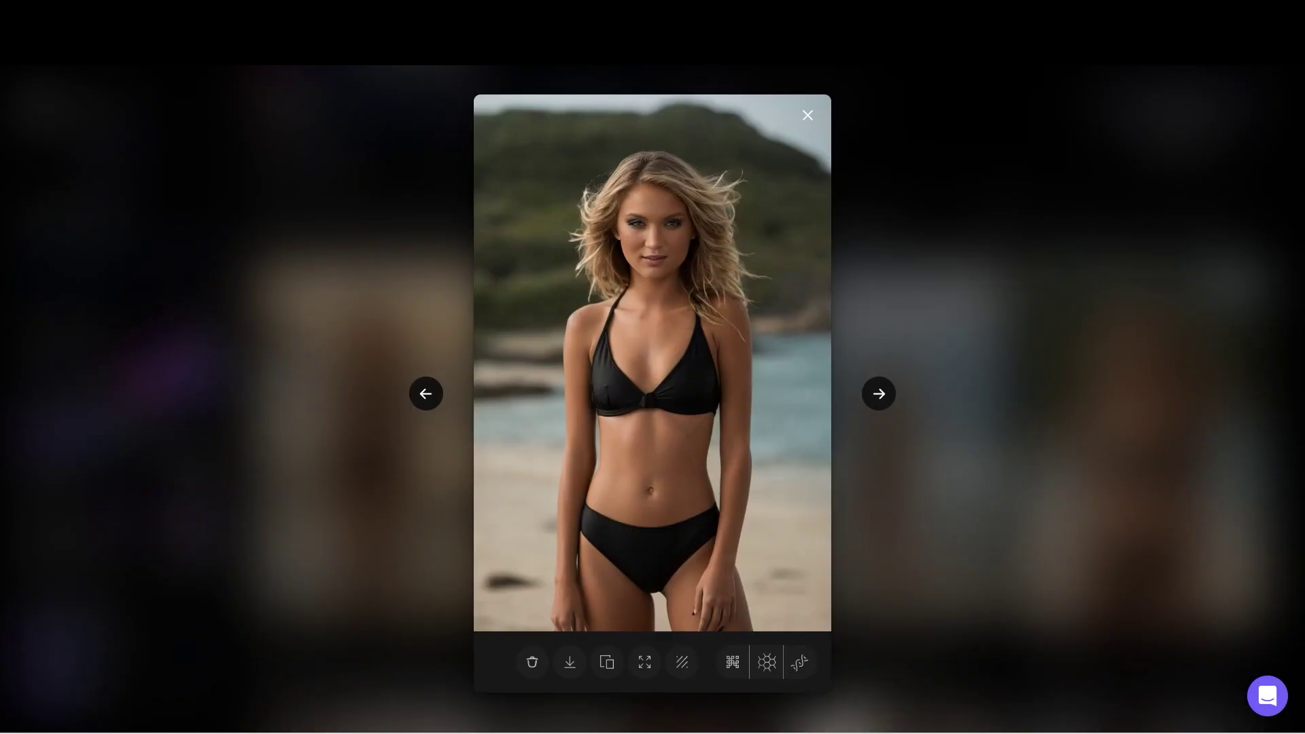
pyautogui.click(807, 116)
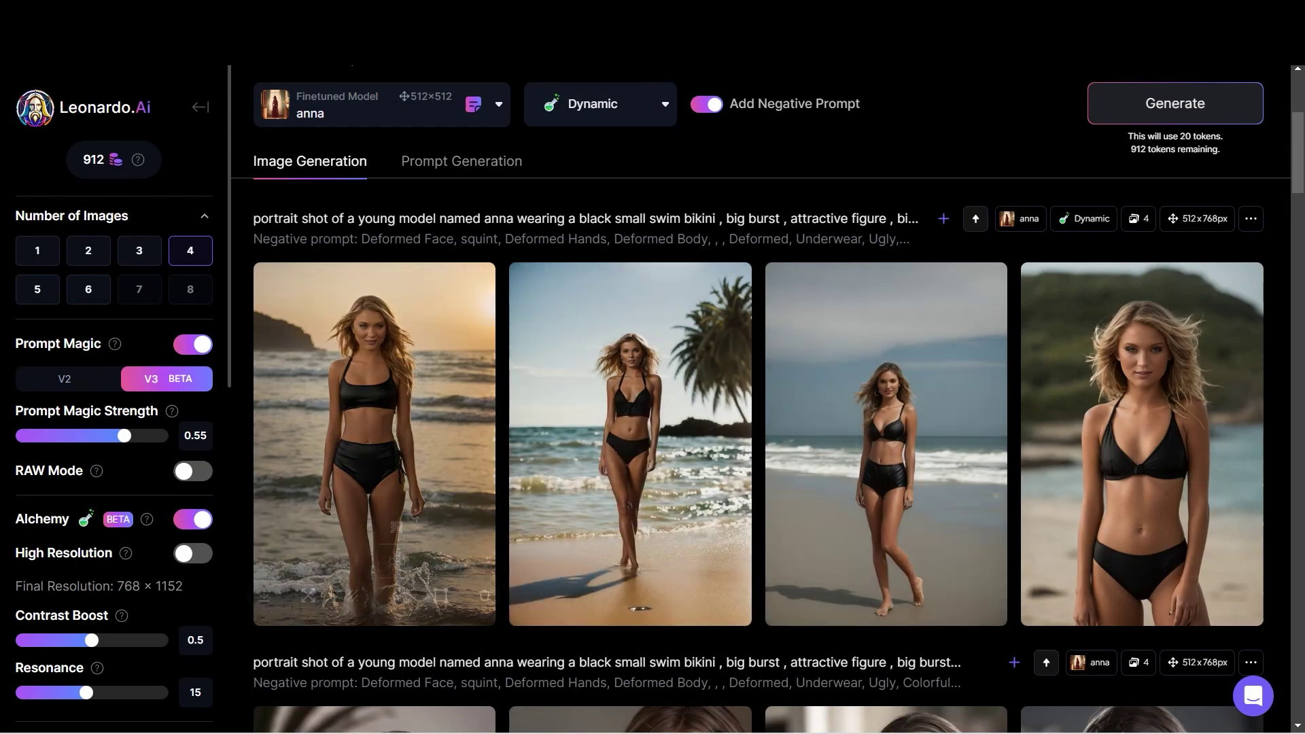
pyautogui.click(373, 441)
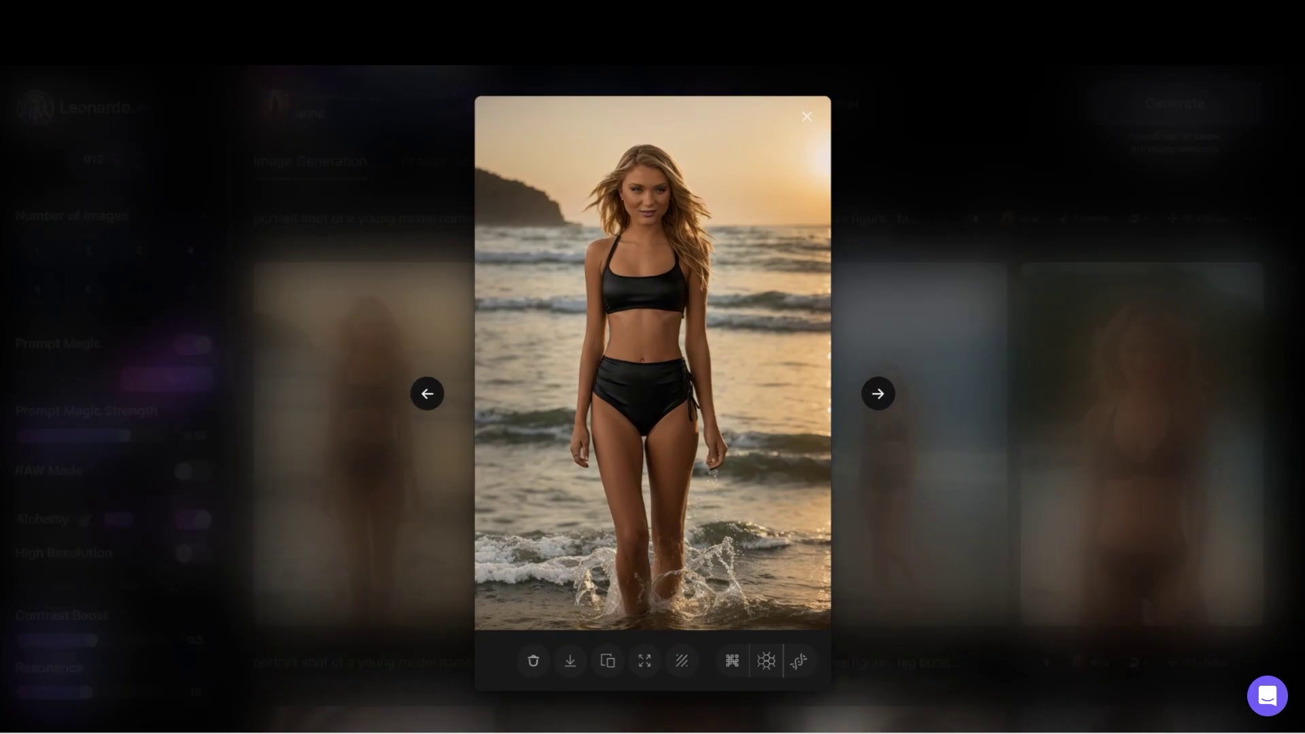
pyautogui.press('Escape')
# Step: Set the style preset to Photography and generate four images with the beach prompt
pyautogui.scroll(5, 768, 407)
pyautogui.scroll(-1, 598, 327)
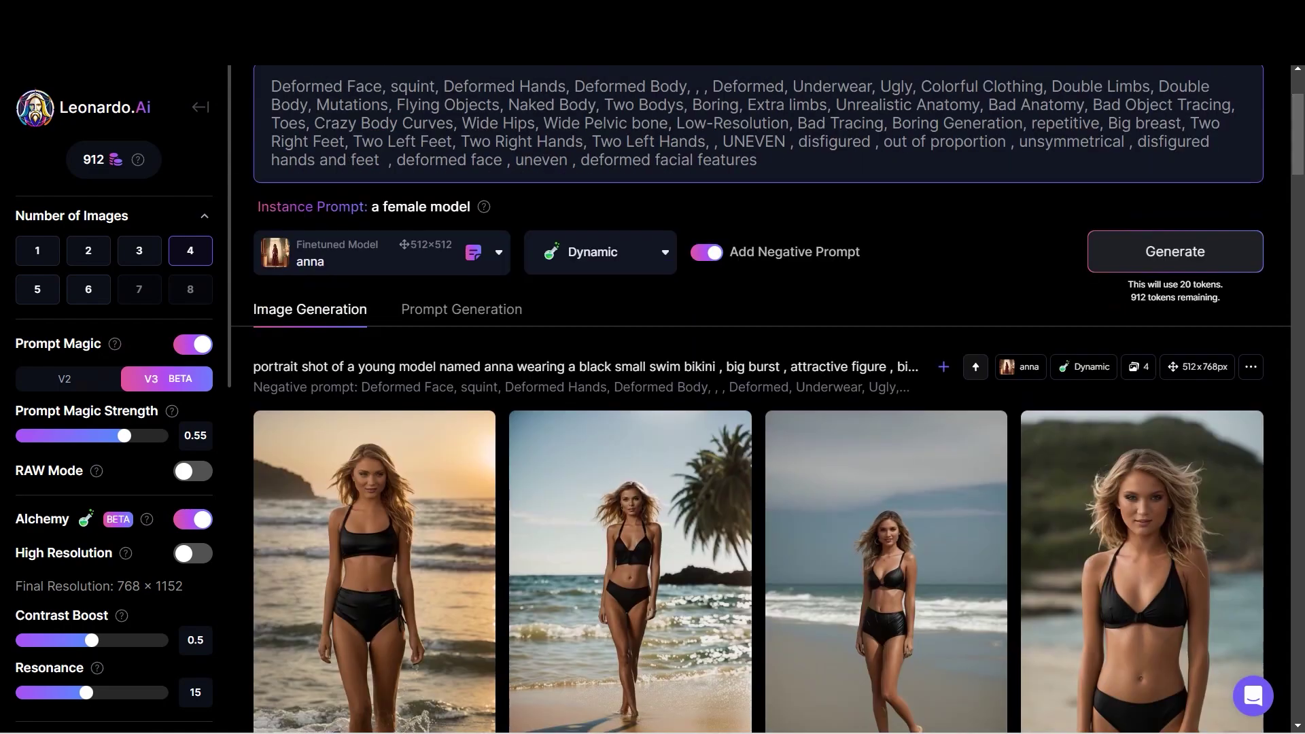
pyautogui.click(598, 251)
pyautogui.click(578, 497)
pyautogui.click(1175, 251)
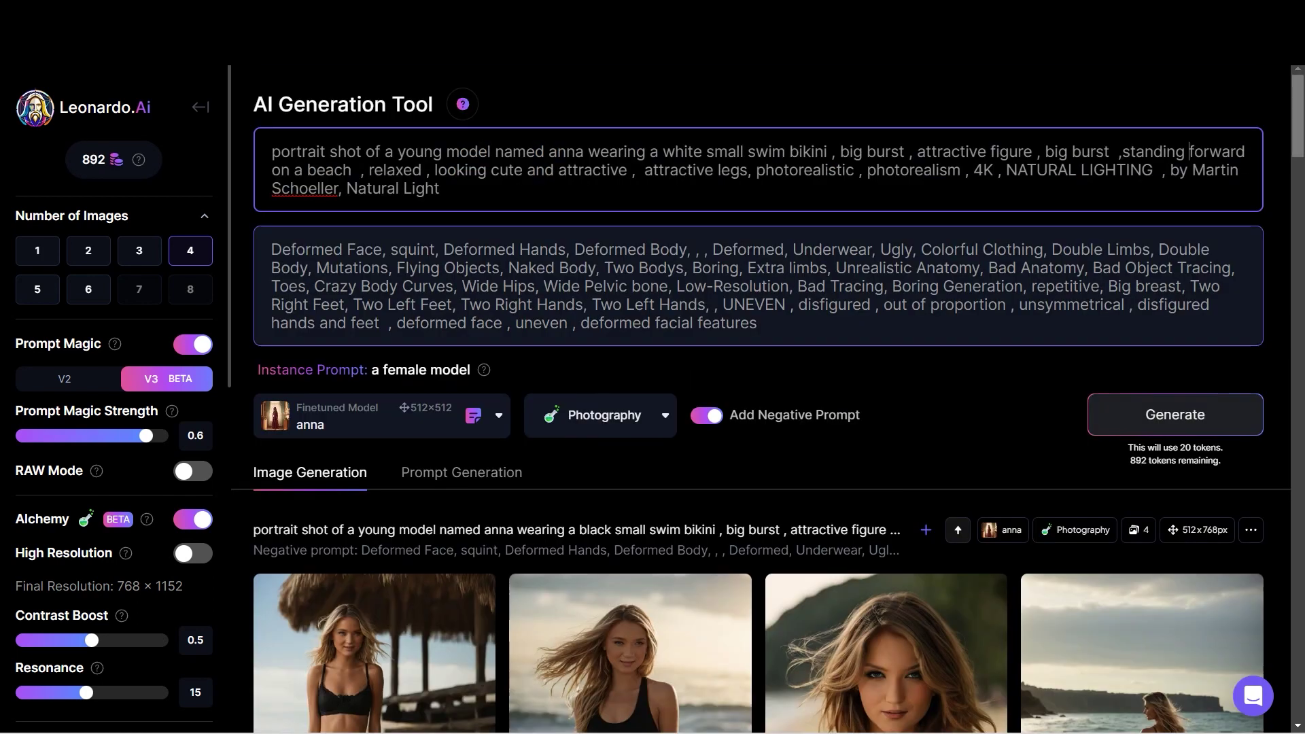
# Step: Generate four images from the white outfit beach prompt with the Photography style and Prompt Magic Strength 0.6
pyautogui.scroll(-3, 772, 408)
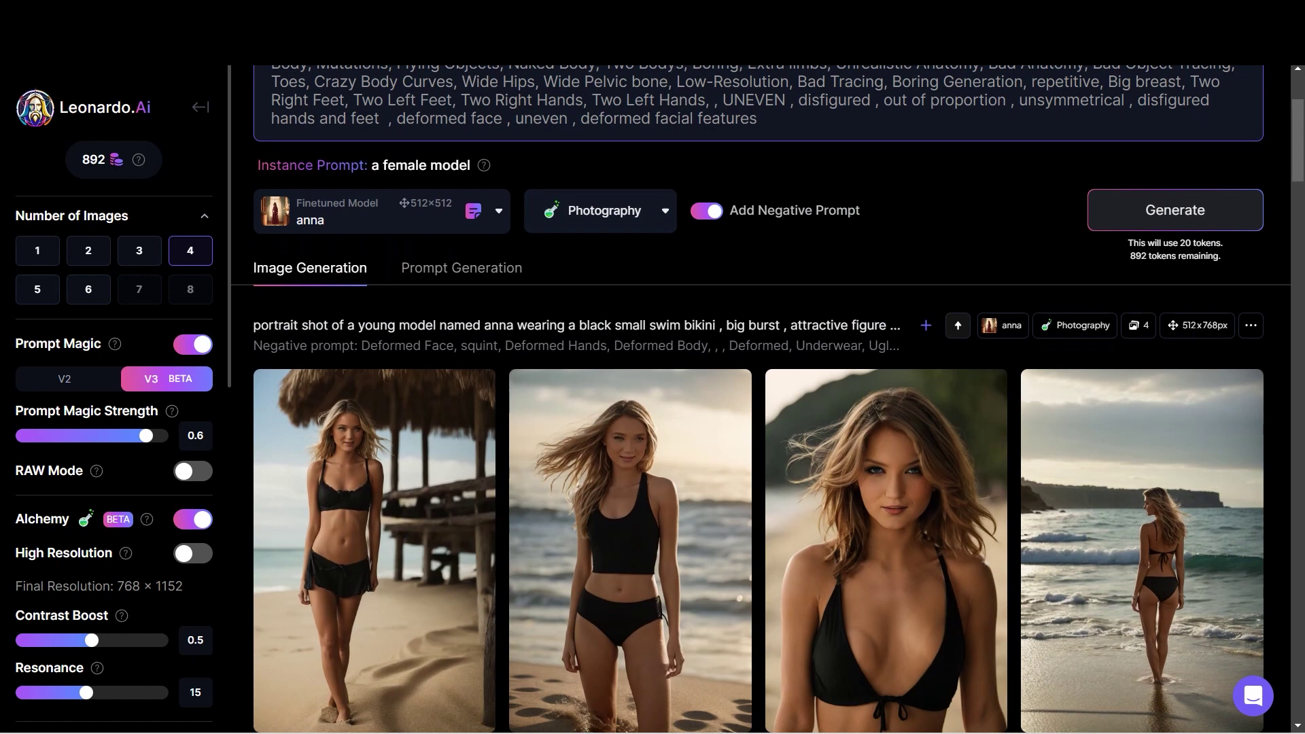
pyautogui.click(1174, 210)
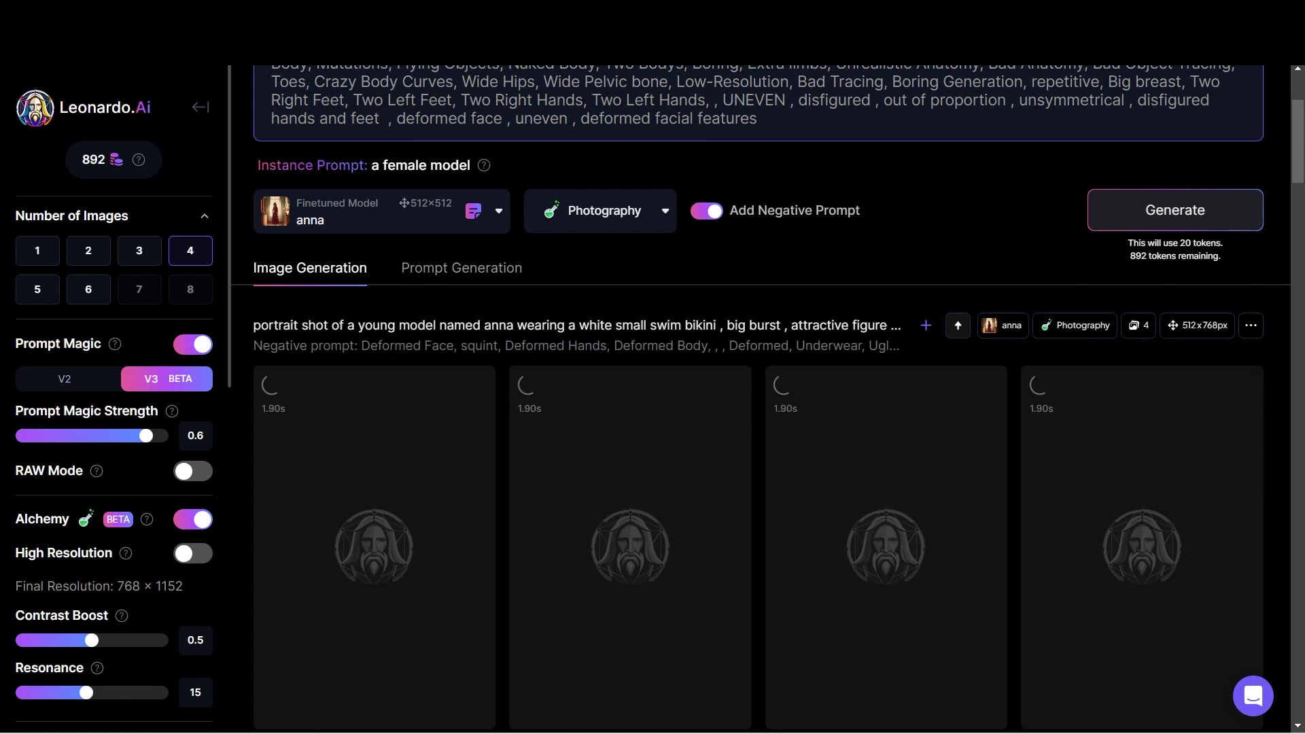
pyautogui.click(840, 713)
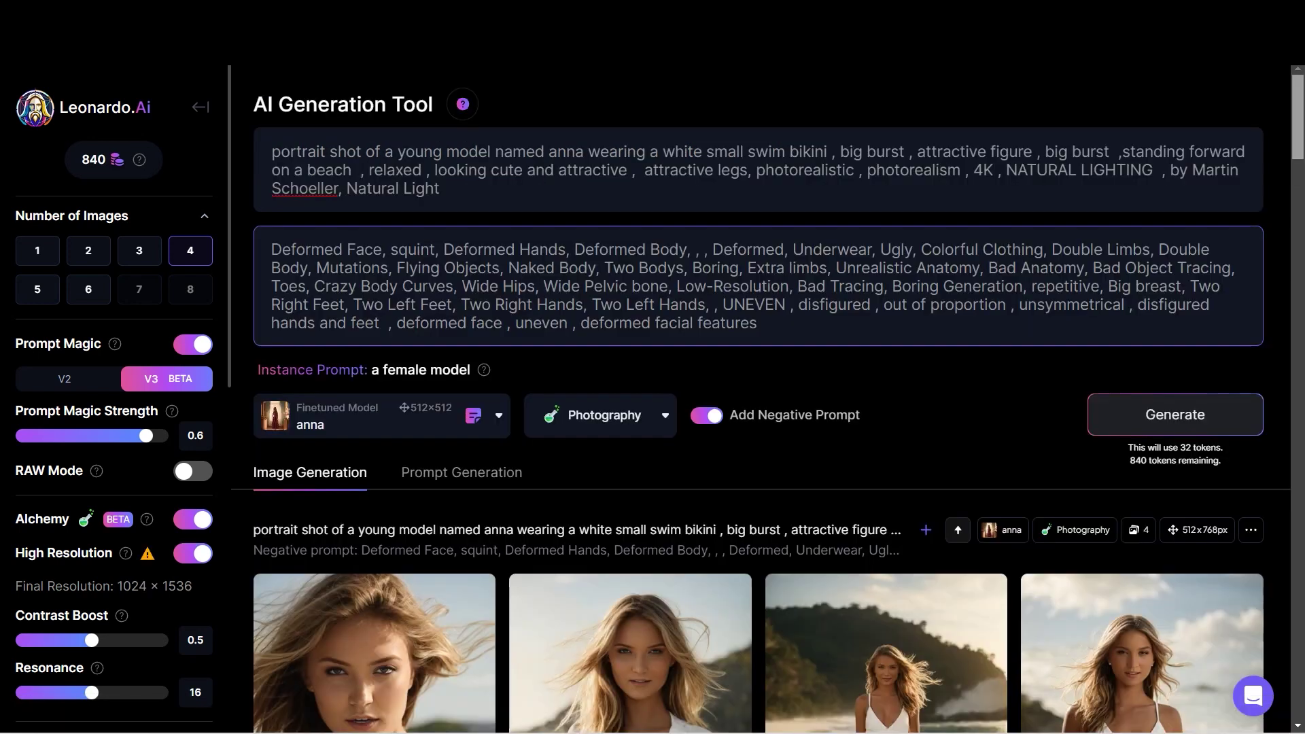
# Step: Review the two white outfit beach sets, viewing the third image of the newest set enlarged
pyautogui.scroll(-10, 768, 400)
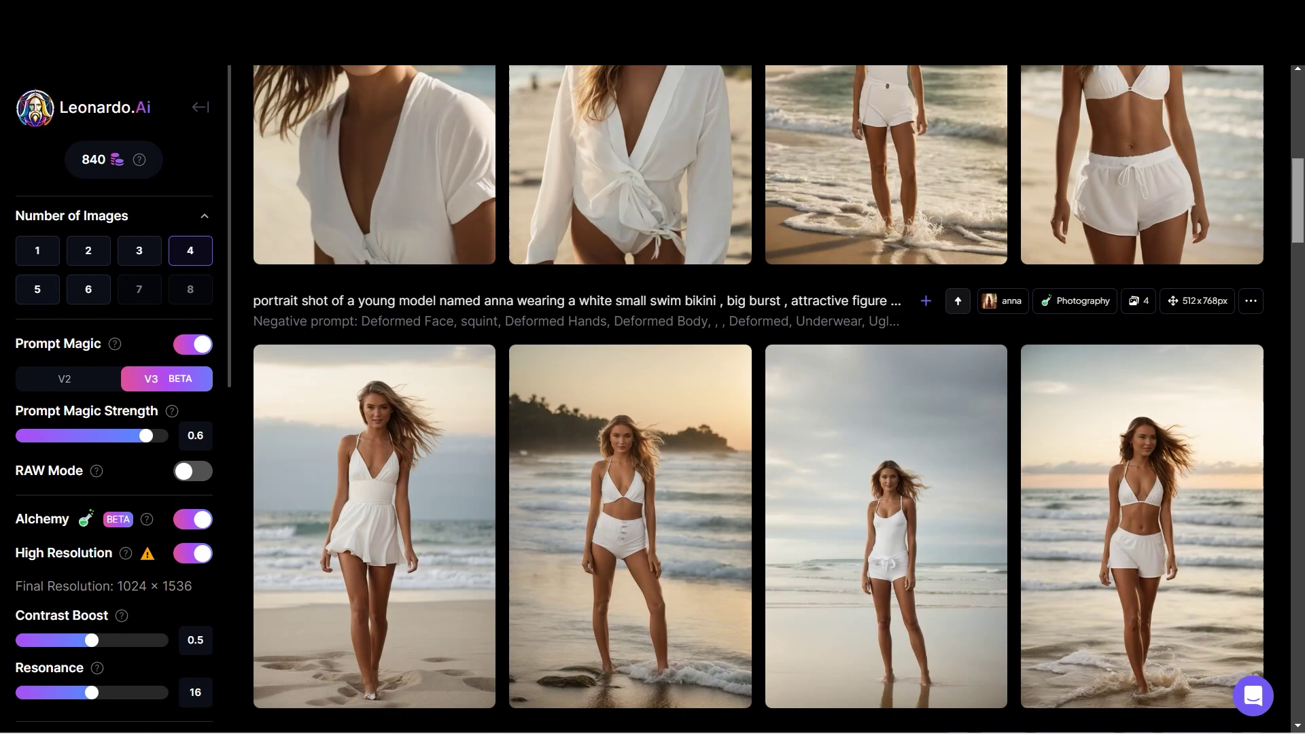
pyautogui.scroll(3, 759, 400)
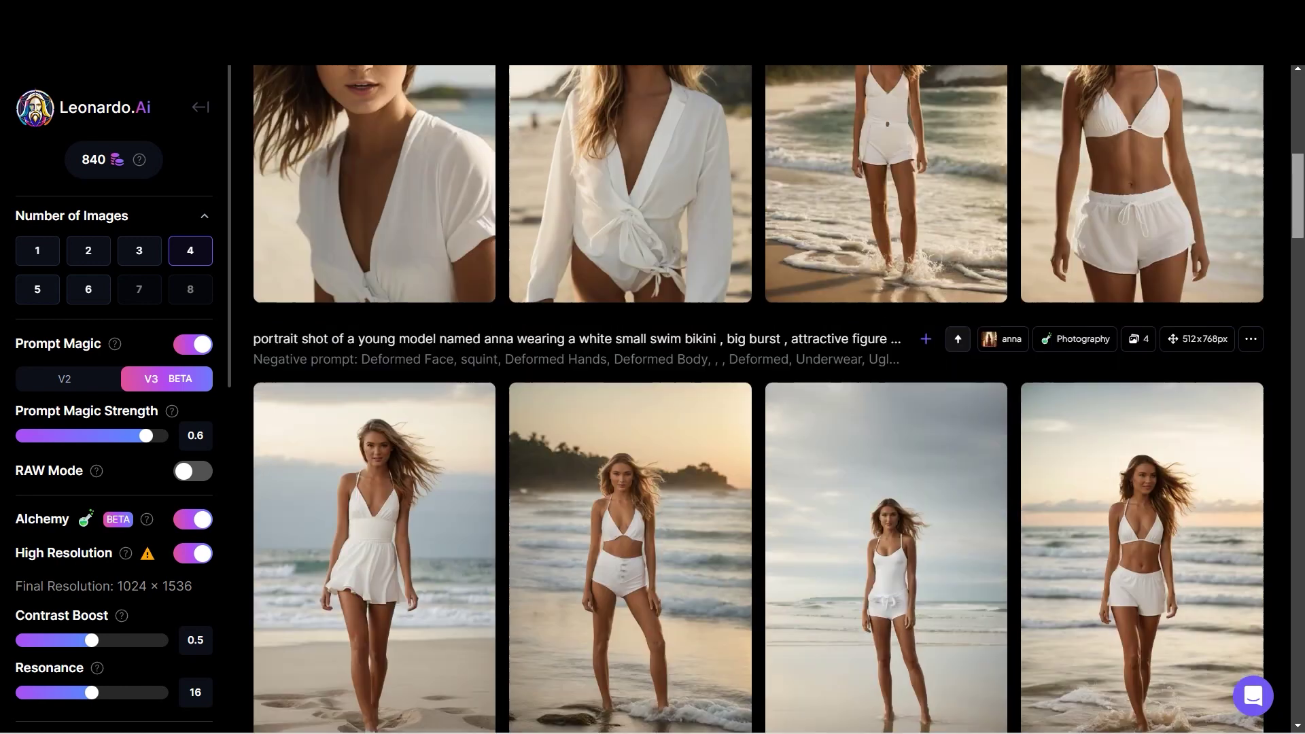
pyautogui.click(886, 251)
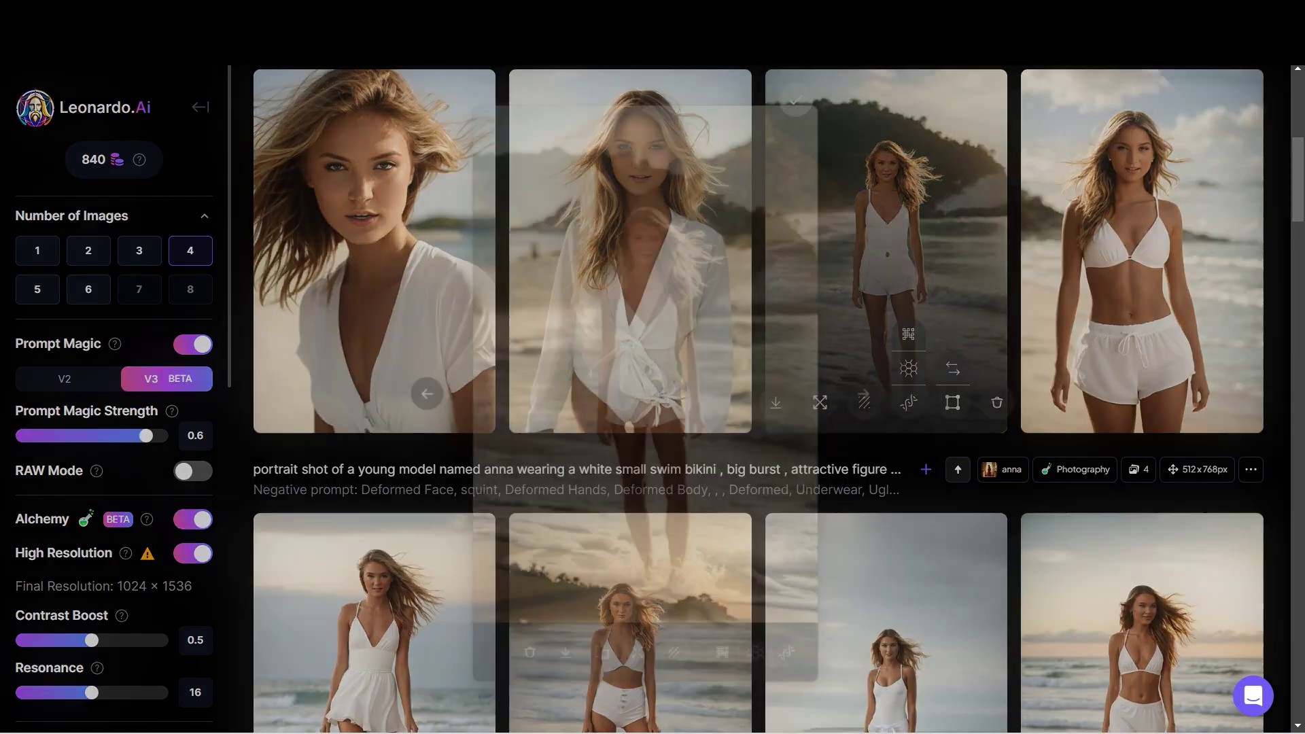
pyautogui.press('Escape')
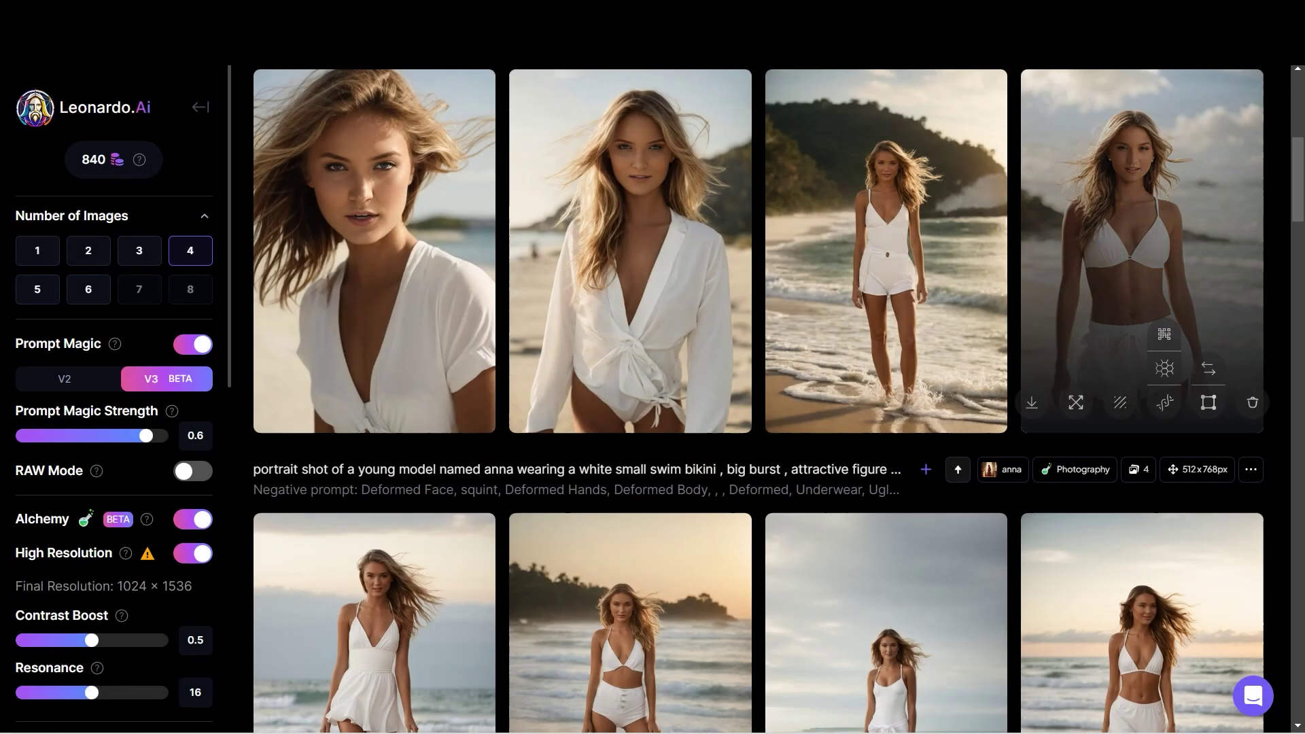
pyautogui.scroll(1, 759, 399)
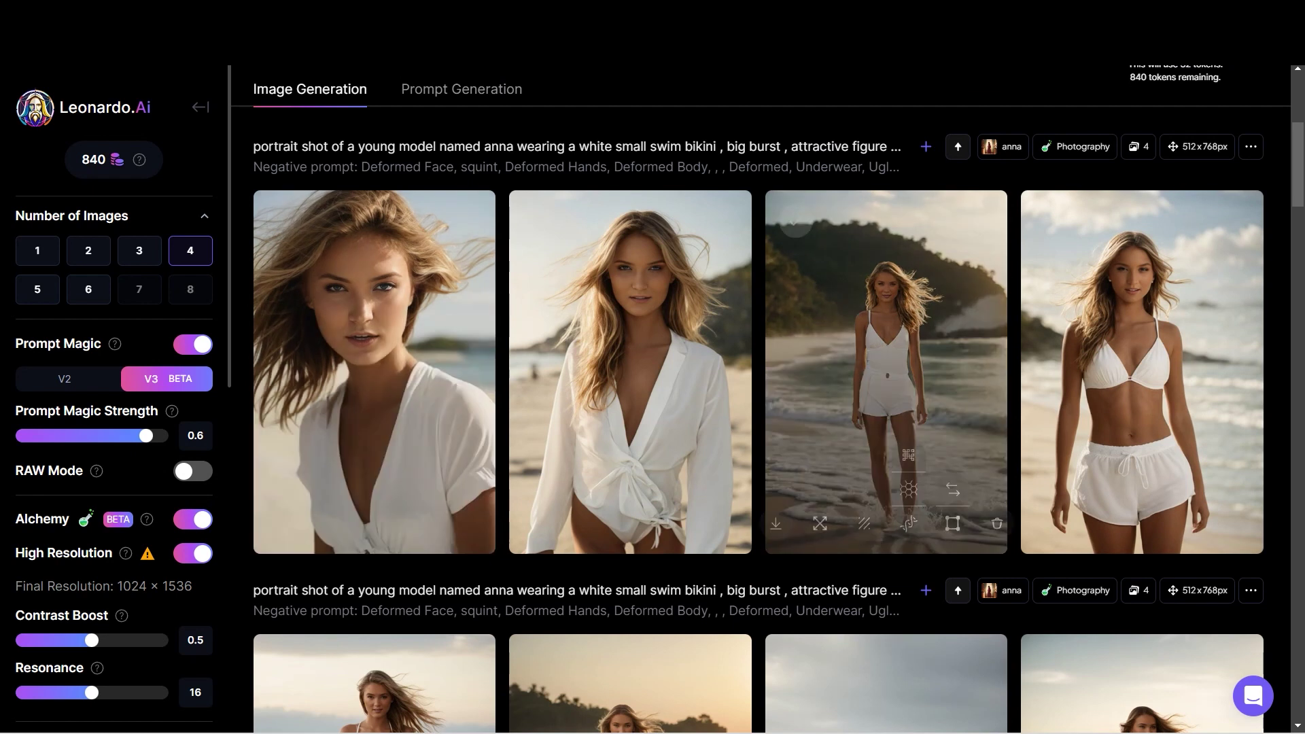
pyautogui.scroll(-8, 757, 399)
pyautogui.scroll(10, 758, 399)
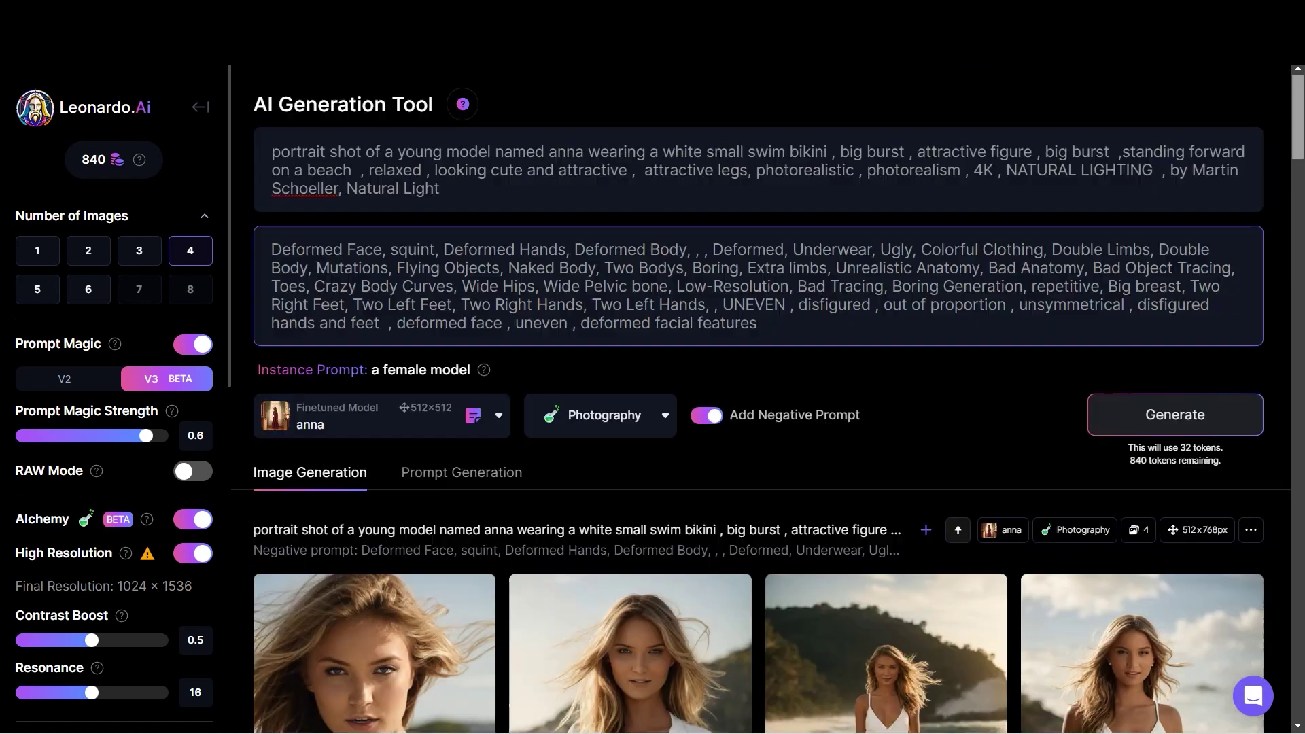
# Step: Set the style preset to Creative and Prompt Magic Strength to 0.65, and generate four images
pyautogui.click(601, 406)
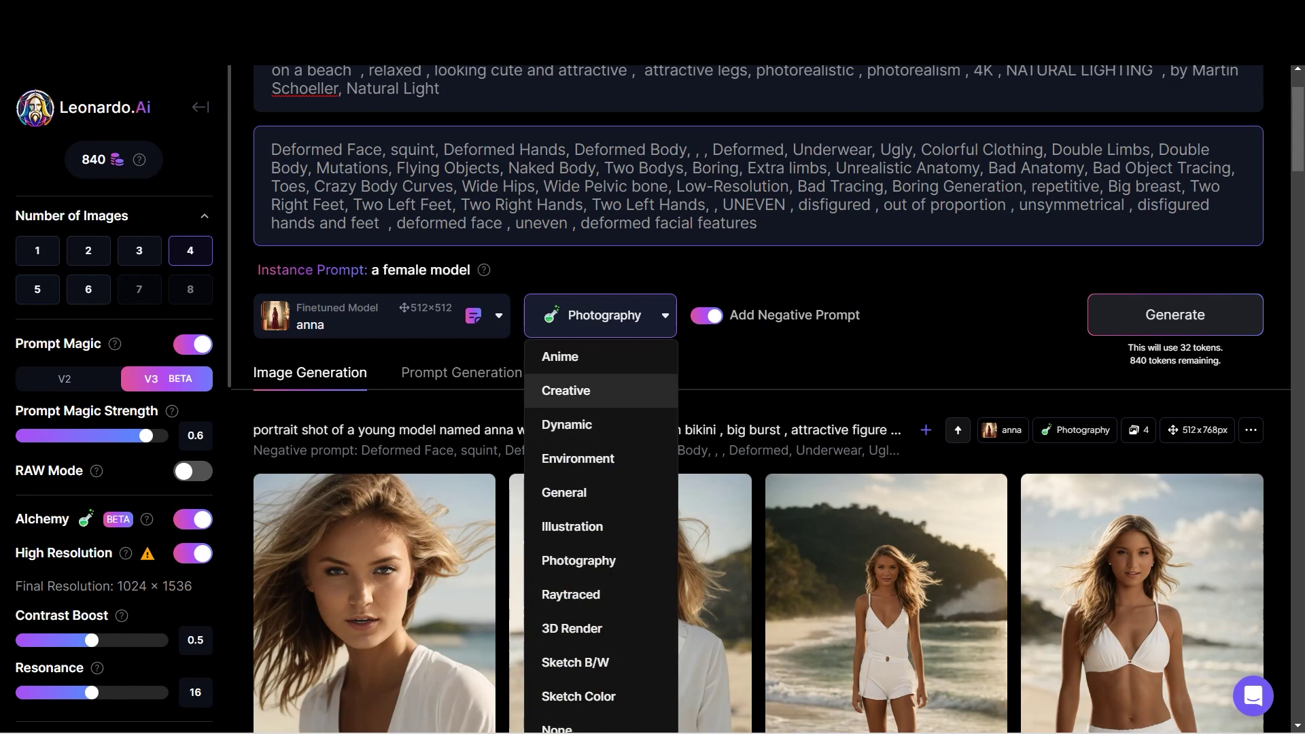
pyautogui.click(598, 392)
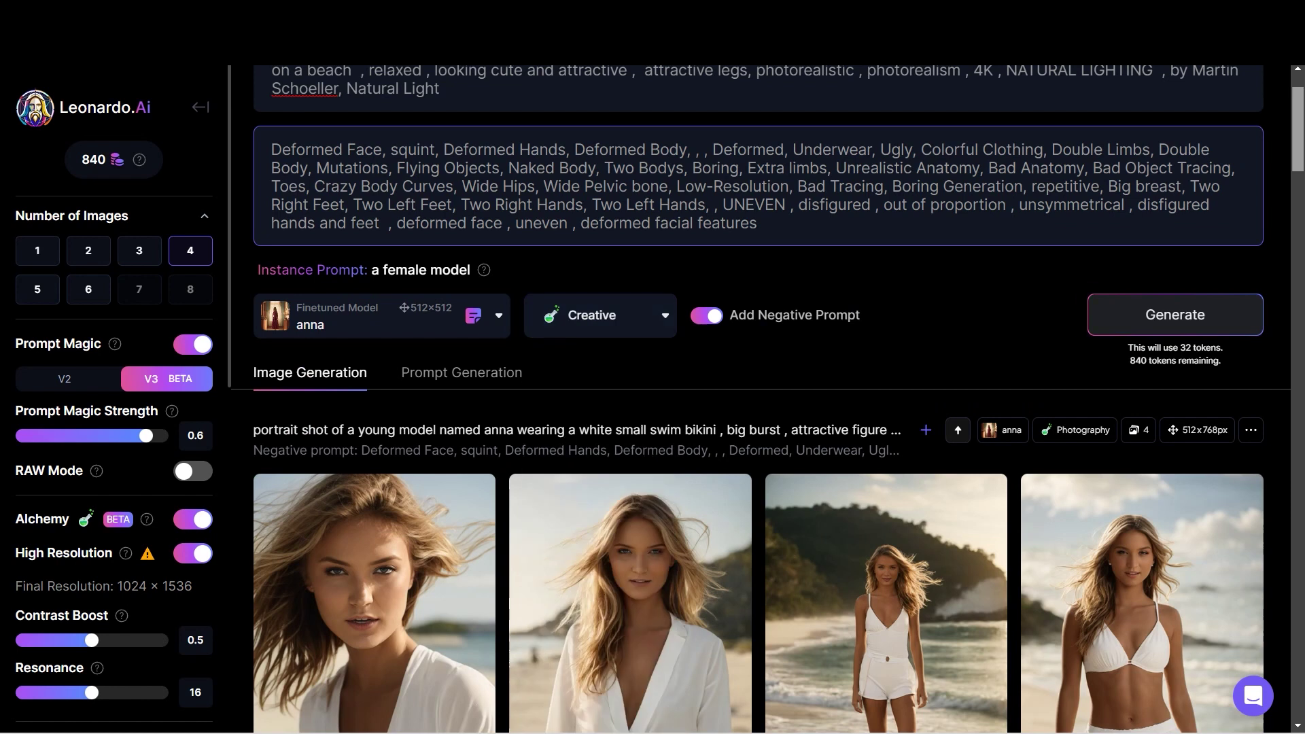
pyautogui.scroll(2, 758, 400)
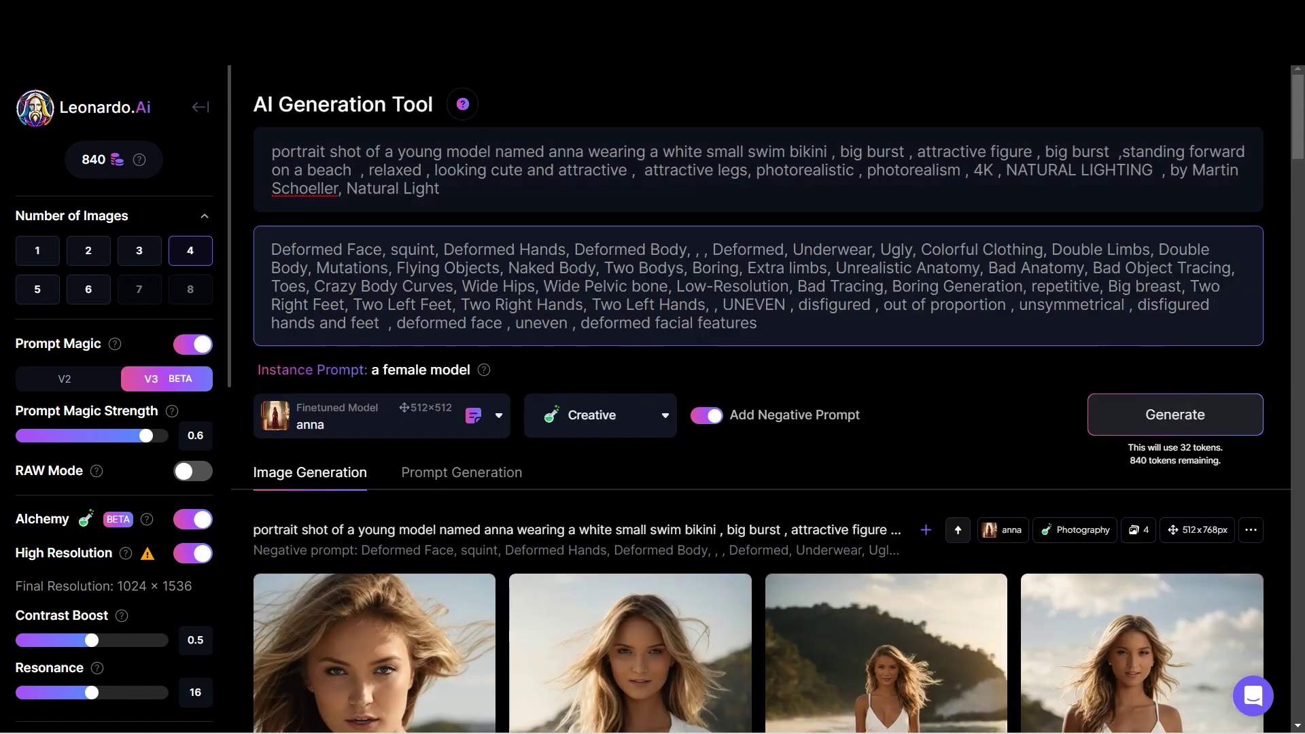
pyautogui.scroll(-3, 757, 399)
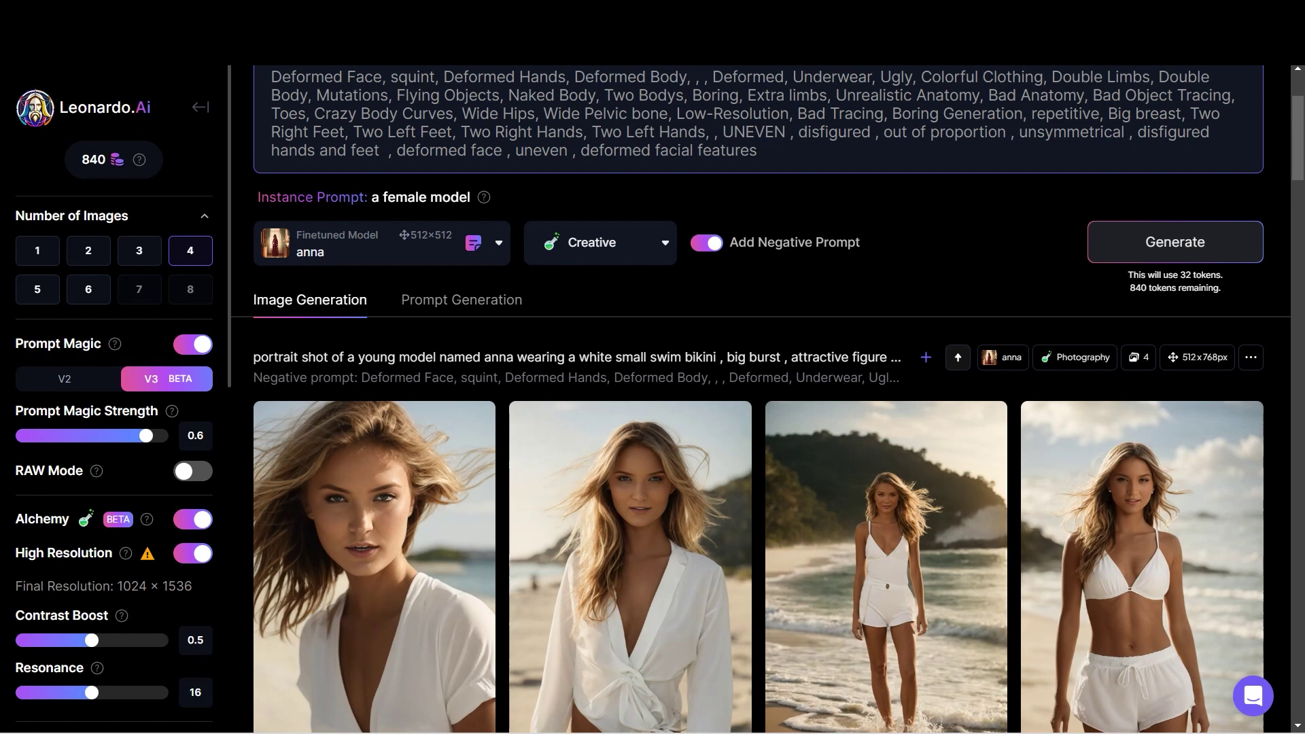
pyautogui.moveTo(146, 436); pyautogui.dragTo(168, 436)
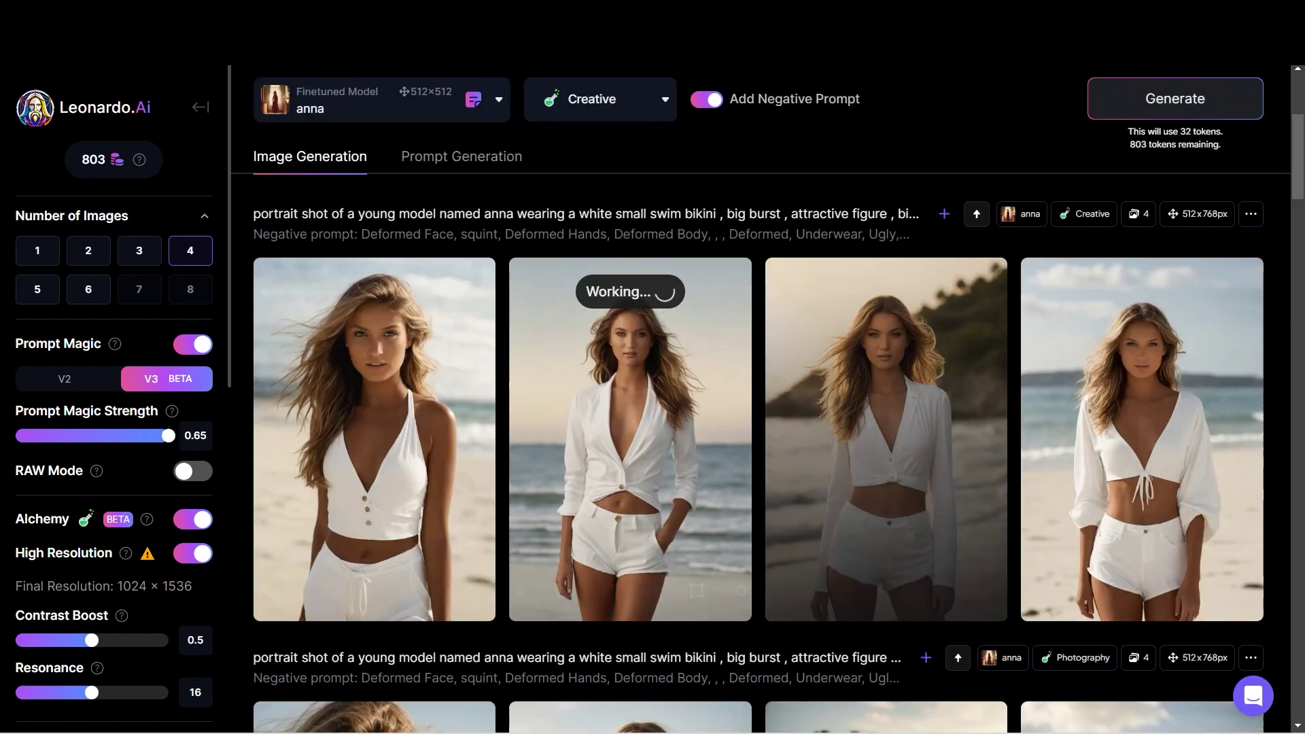
# Step: Compare the new Creative style set with the earlier white and black outfit beach sets in the generation history
pyautogui.scroll(1, 768, 400)
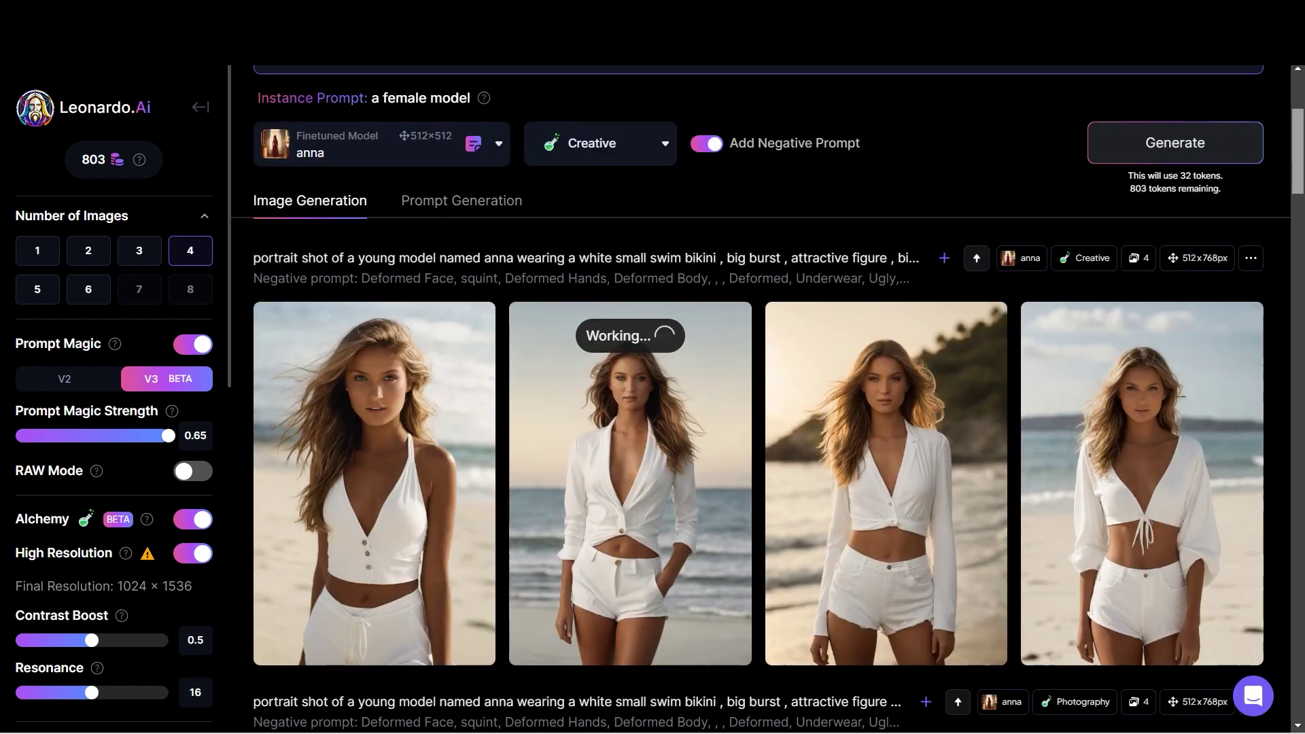
pyautogui.scroll(-2, 760, 399)
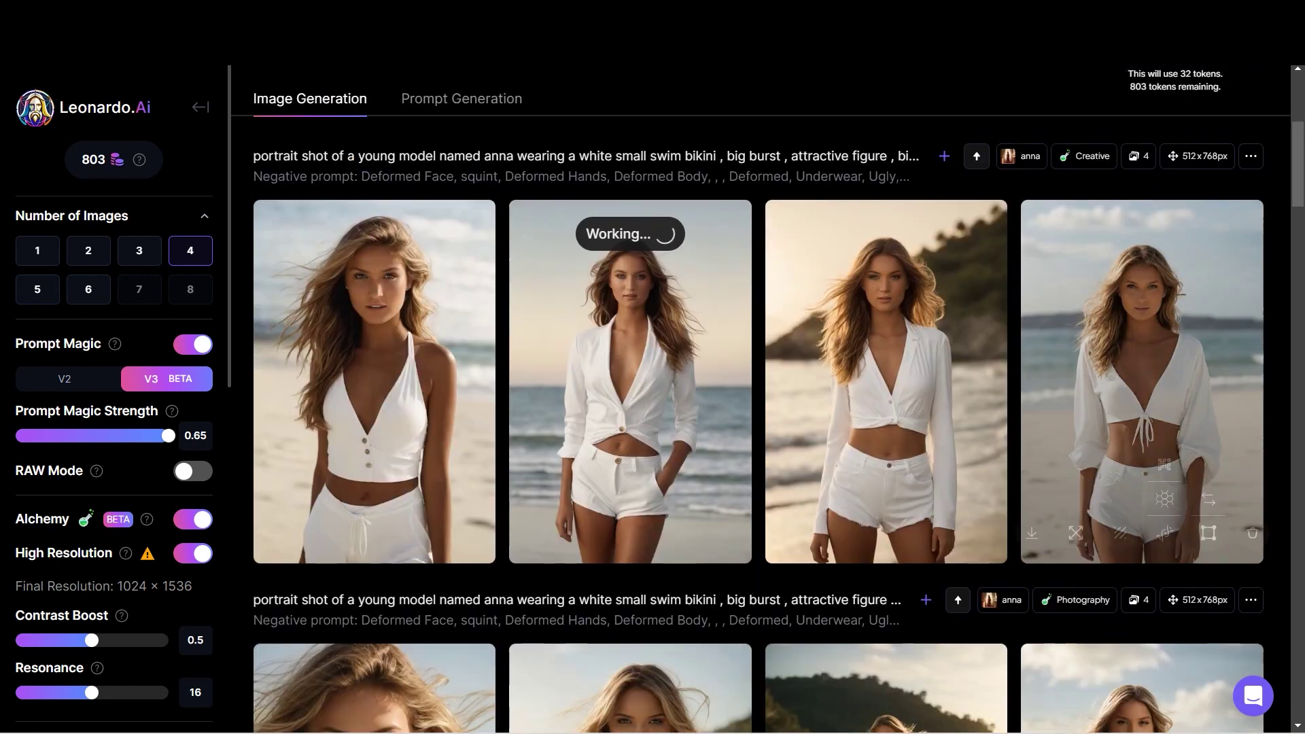
pyautogui.click(886, 381)
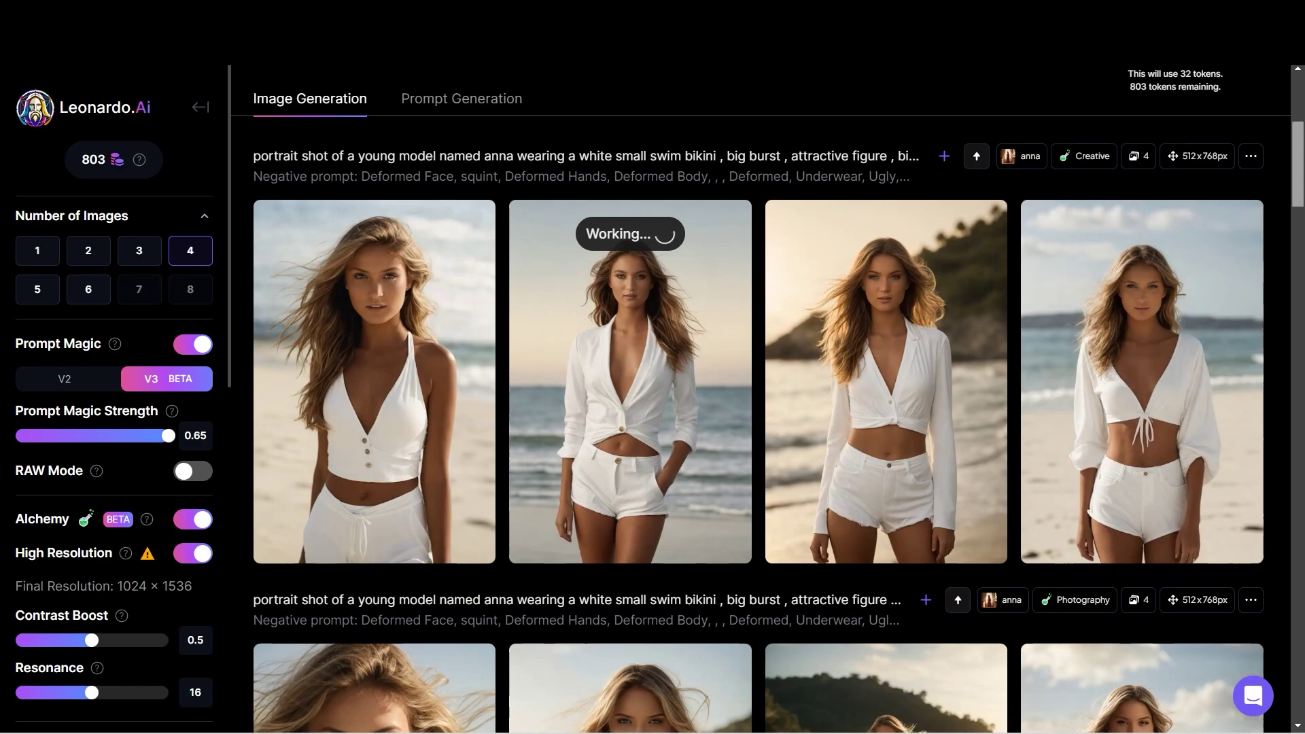
pyautogui.scroll(-8, 757, 401)
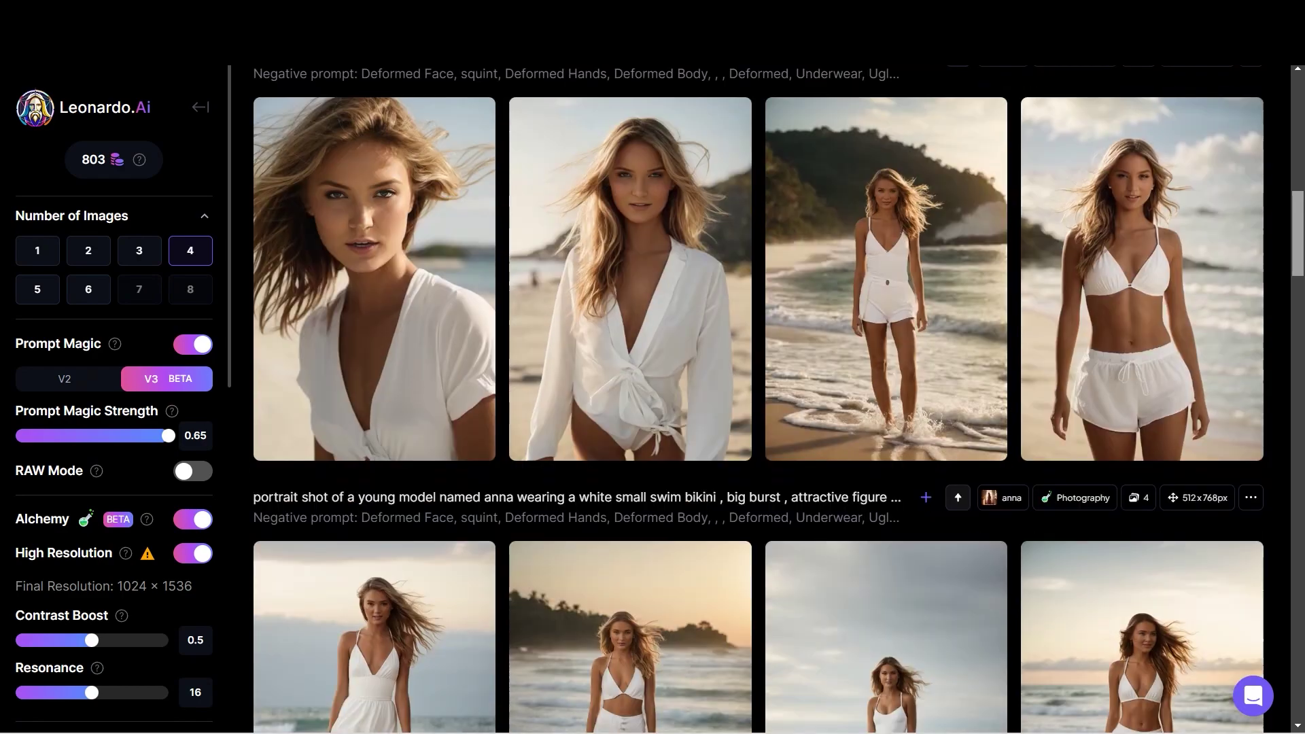
pyautogui.scroll(-9, 757, 401)
pyautogui.scroll(3, 758, 401)
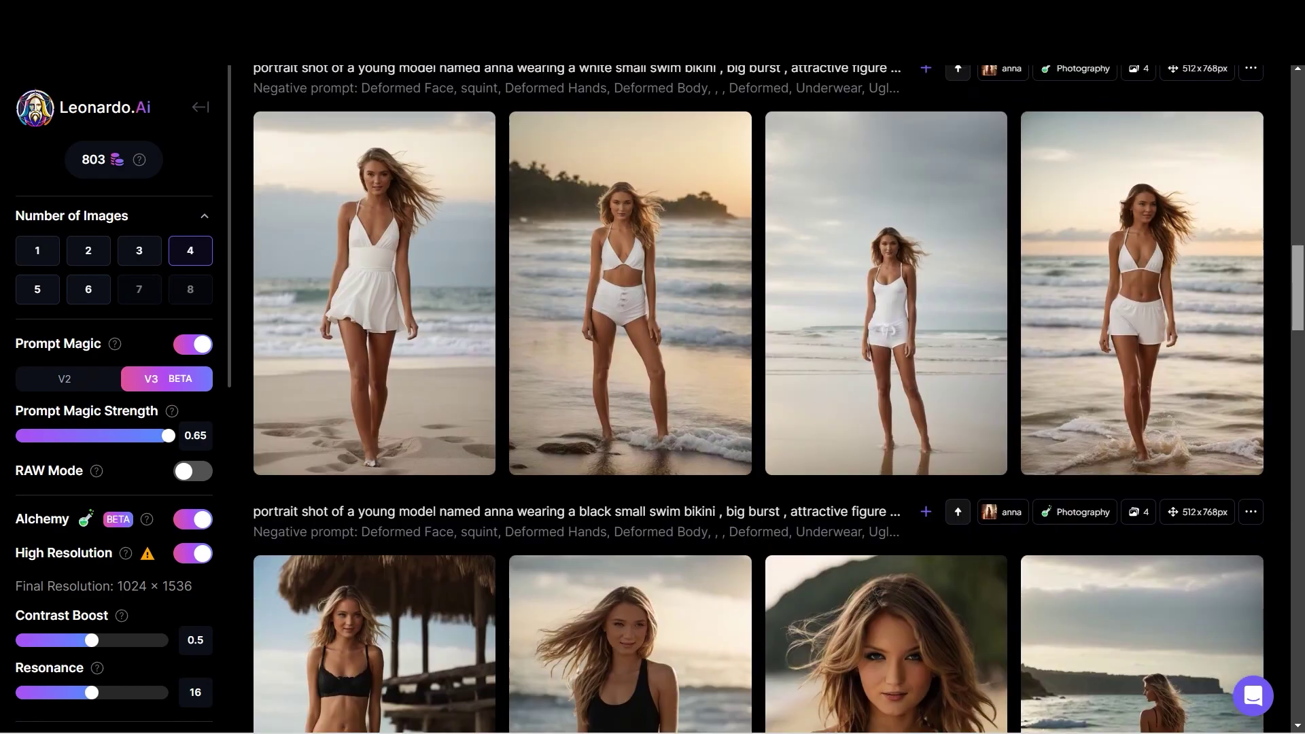
pyautogui.scroll(8, 758, 401)
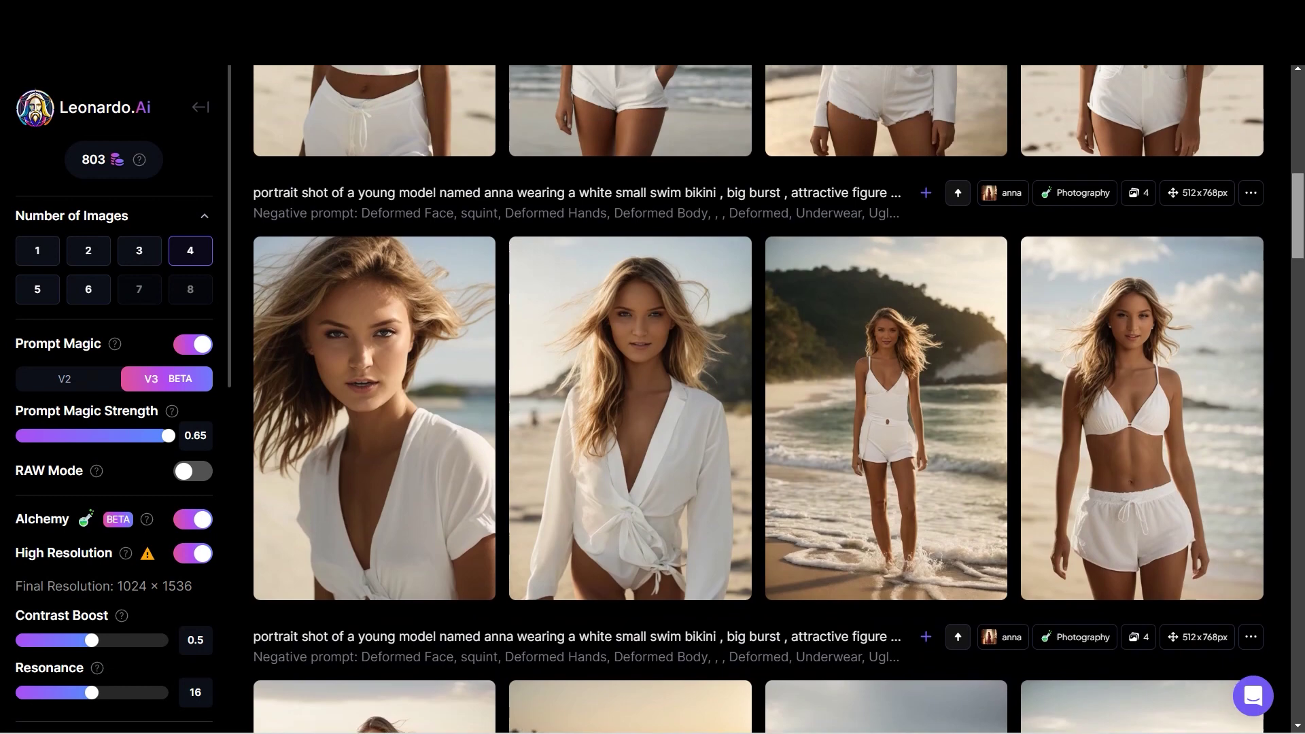
# Step: View the fourth image of the newer Photography white outfit beach set enlarged
pyautogui.moveTo(1297, 216); pyautogui.dragTo(1297, 216)
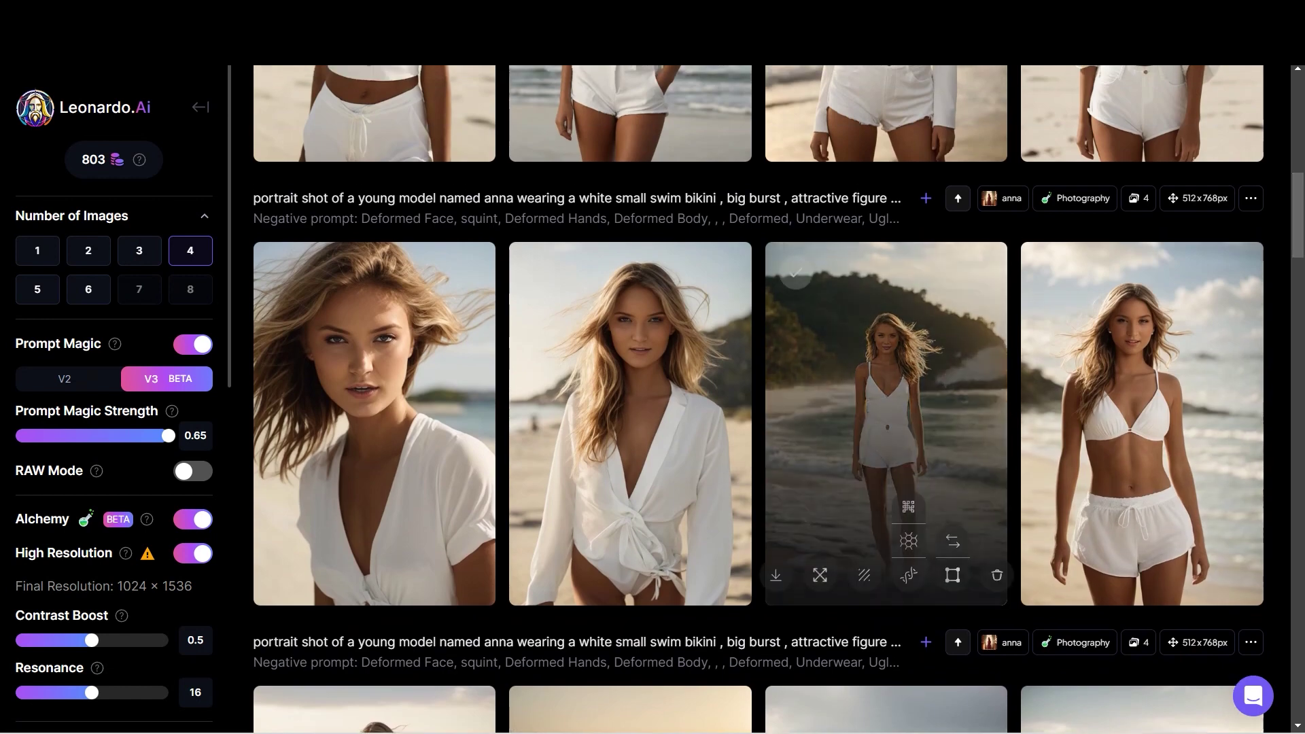
pyautogui.click(1142, 408)
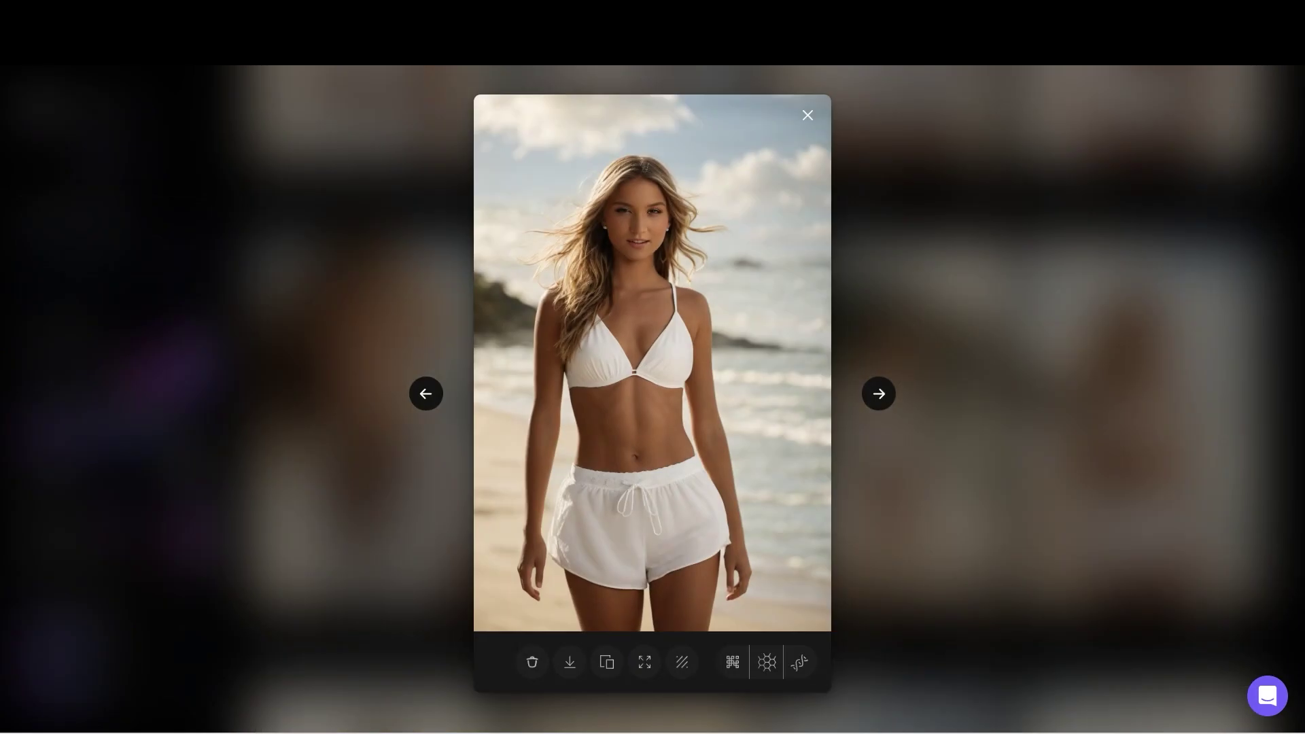
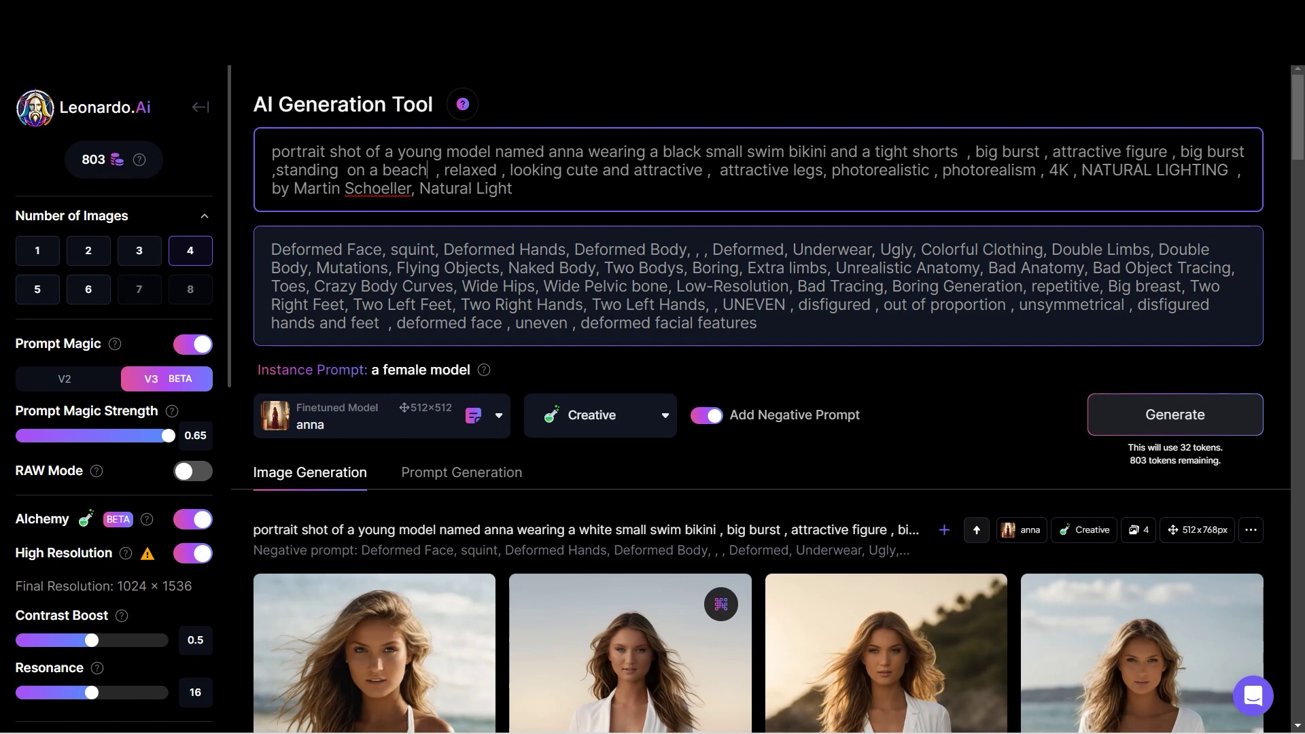
# Step: Replace "beach" in the black outfit prompt with "footpath of japan , in the street"
pyautogui.hotkey('shift', 'Left')
pyautogui.hotkey('shift', 'Left')
pyautogui.hotkey('shift', 'Left')
pyautogui.hotkey('shift', 'Left')
pyautogui.hotkey('shift', 'Left')
pyautogui.press('BackSpace')
pyautogui.write('footpath of japan')
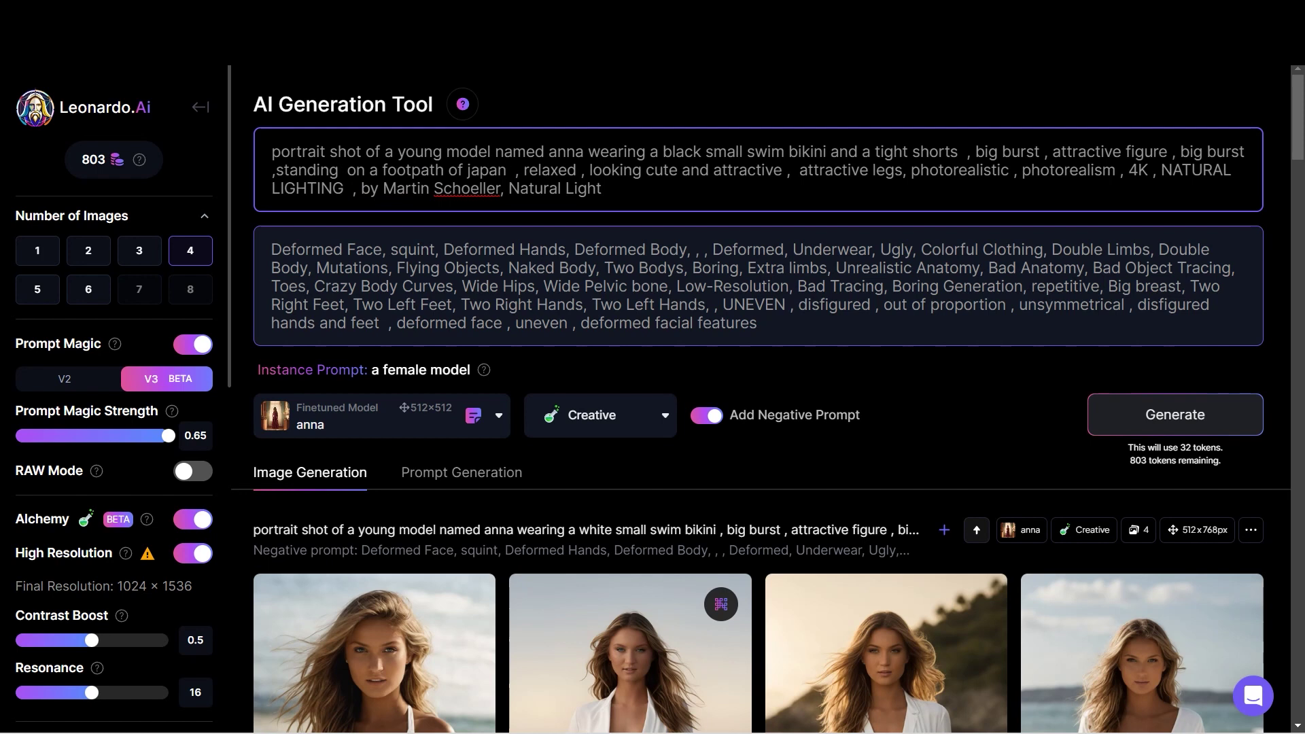
pyautogui.write(' , in t ')
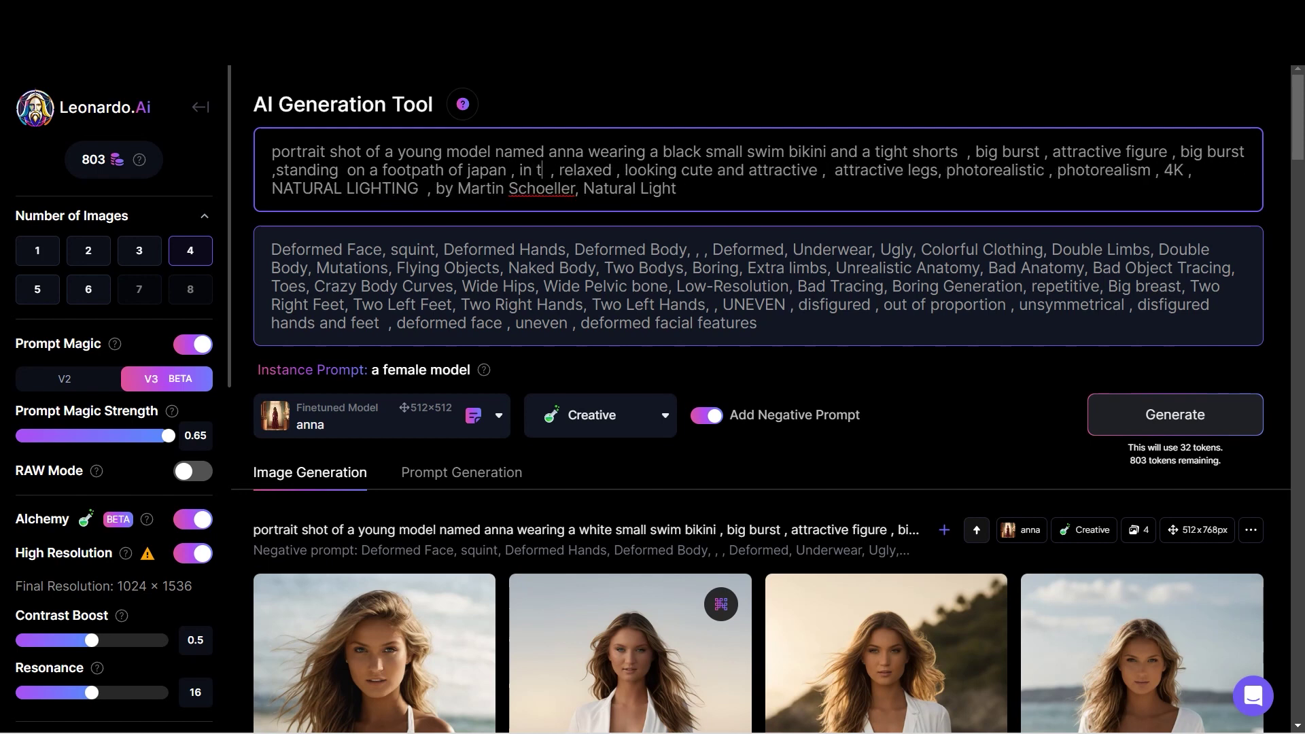
pyautogui.write('he street')
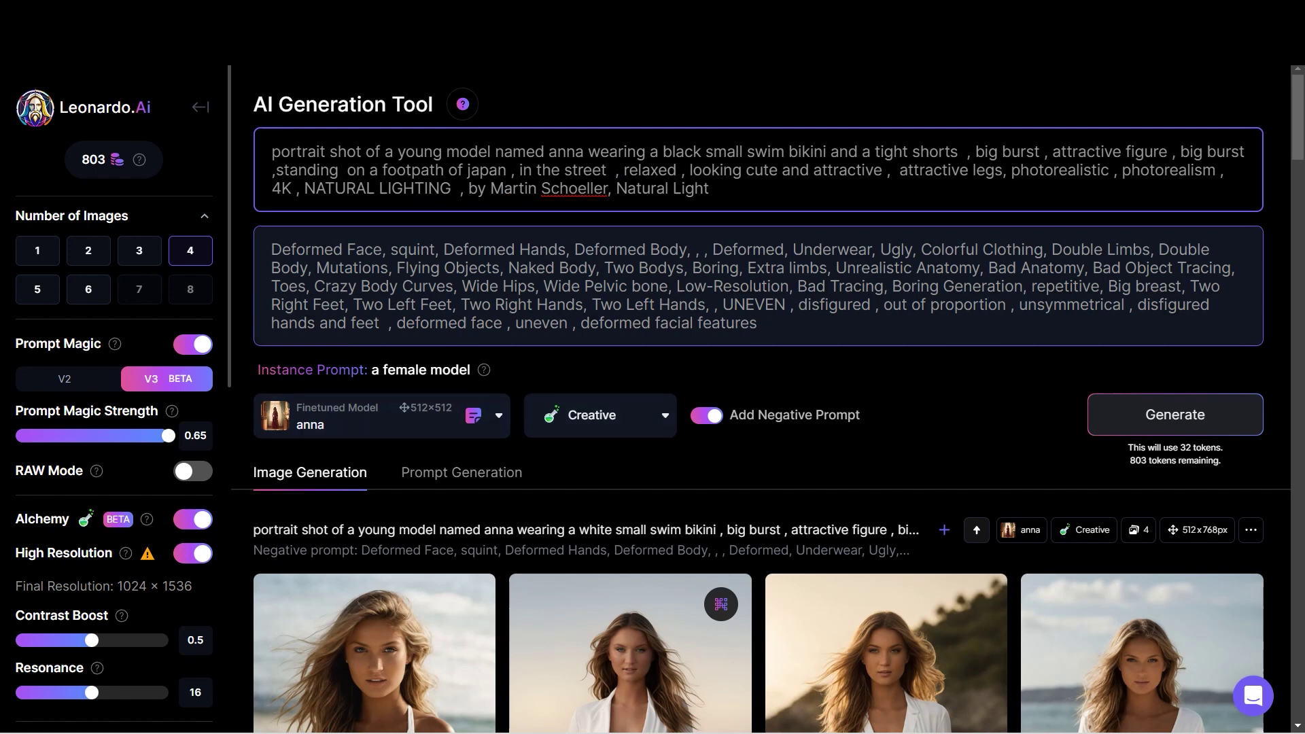
# Step: Set Prompt Magic Strength to 0.6 and generate four images from the Japan street prompt
pyautogui.moveTo(168, 435); pyautogui.dragTo(146, 436)
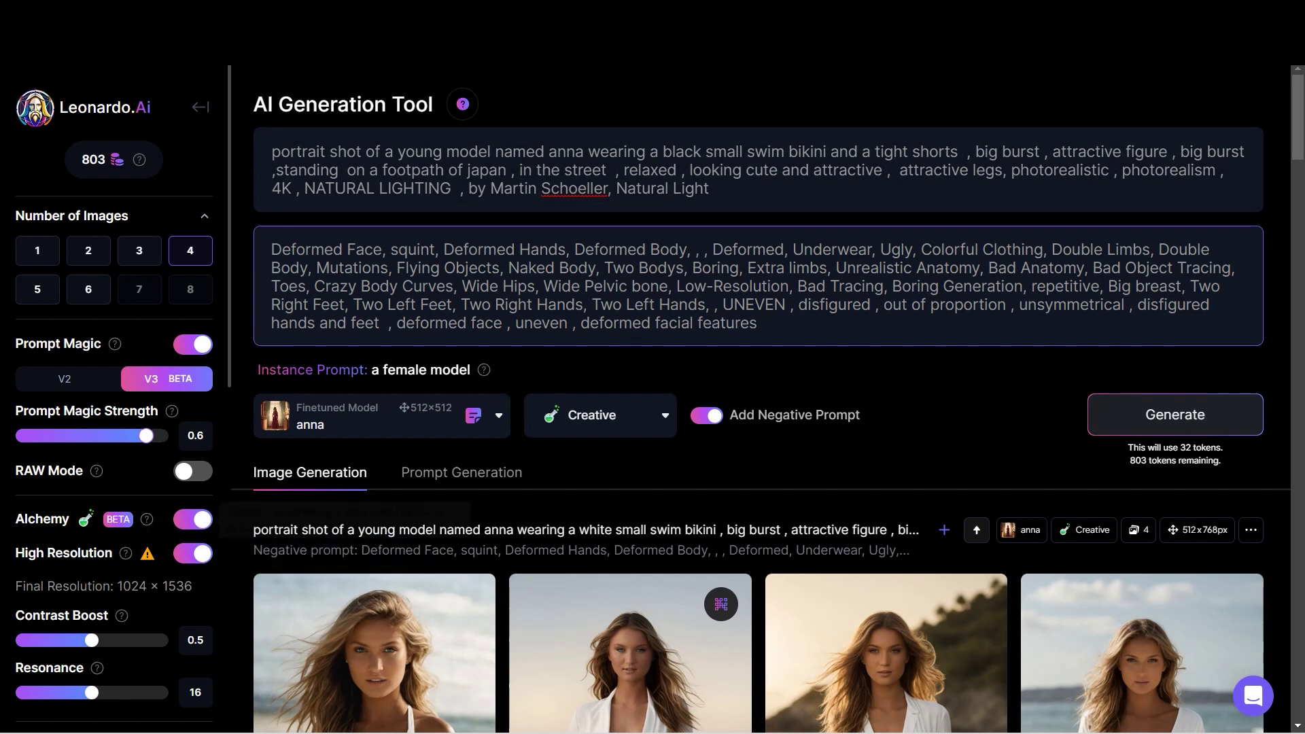
pyautogui.click(1175, 415)
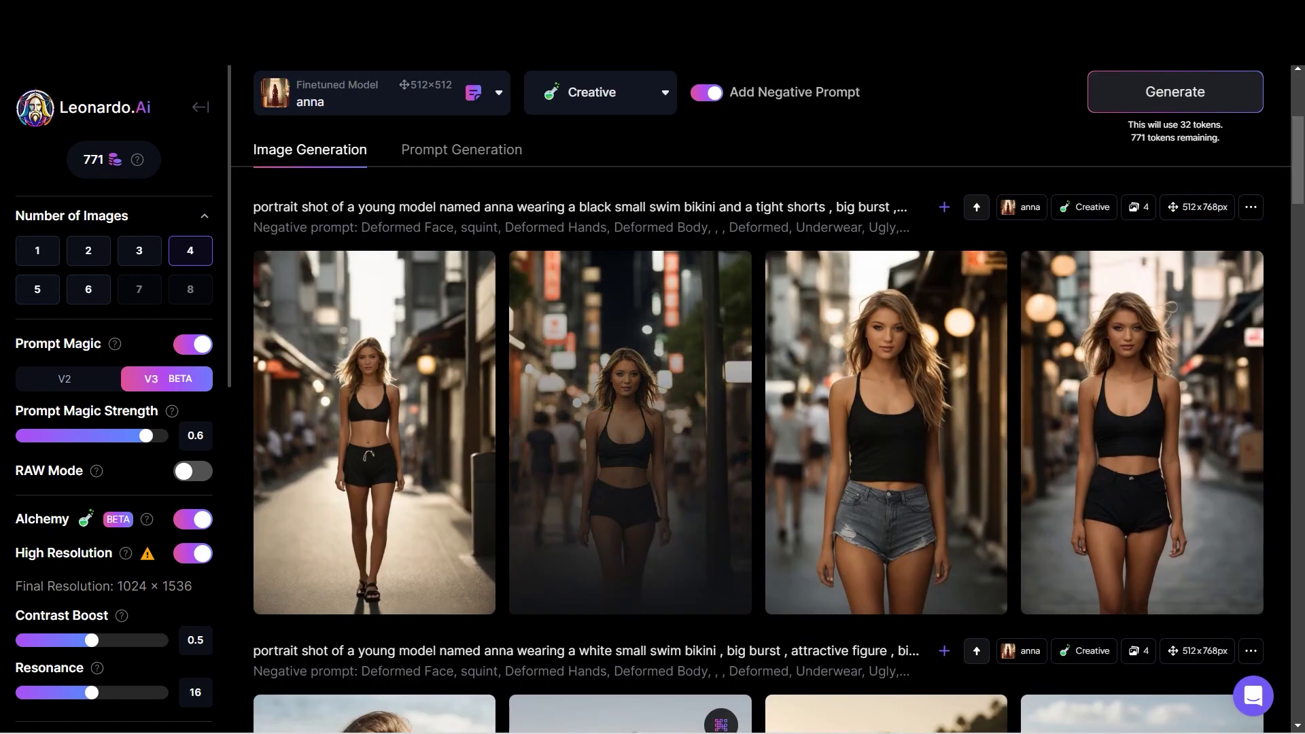
# Step: Inspect the fourth, third and second images of the new Japan street set enlarged
pyautogui.click(1142, 415)
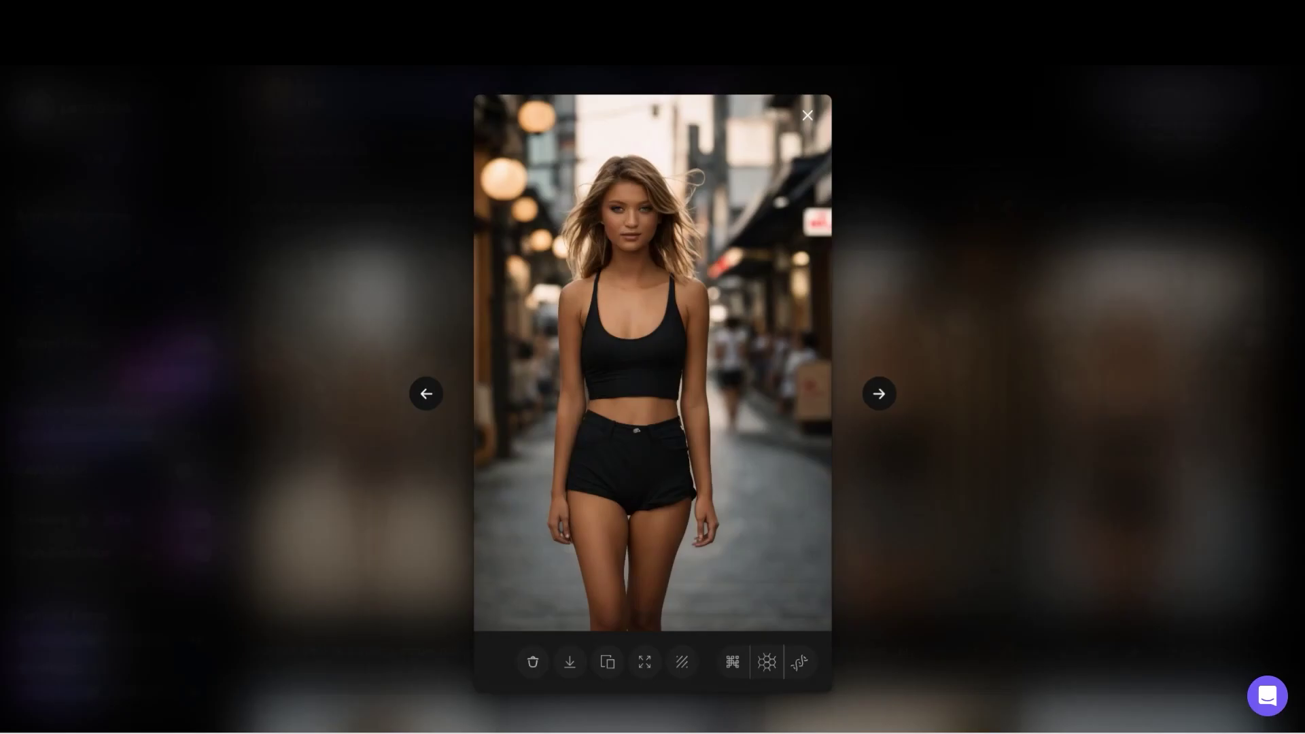
pyautogui.click(951, 421)
pyautogui.click(938, 421)
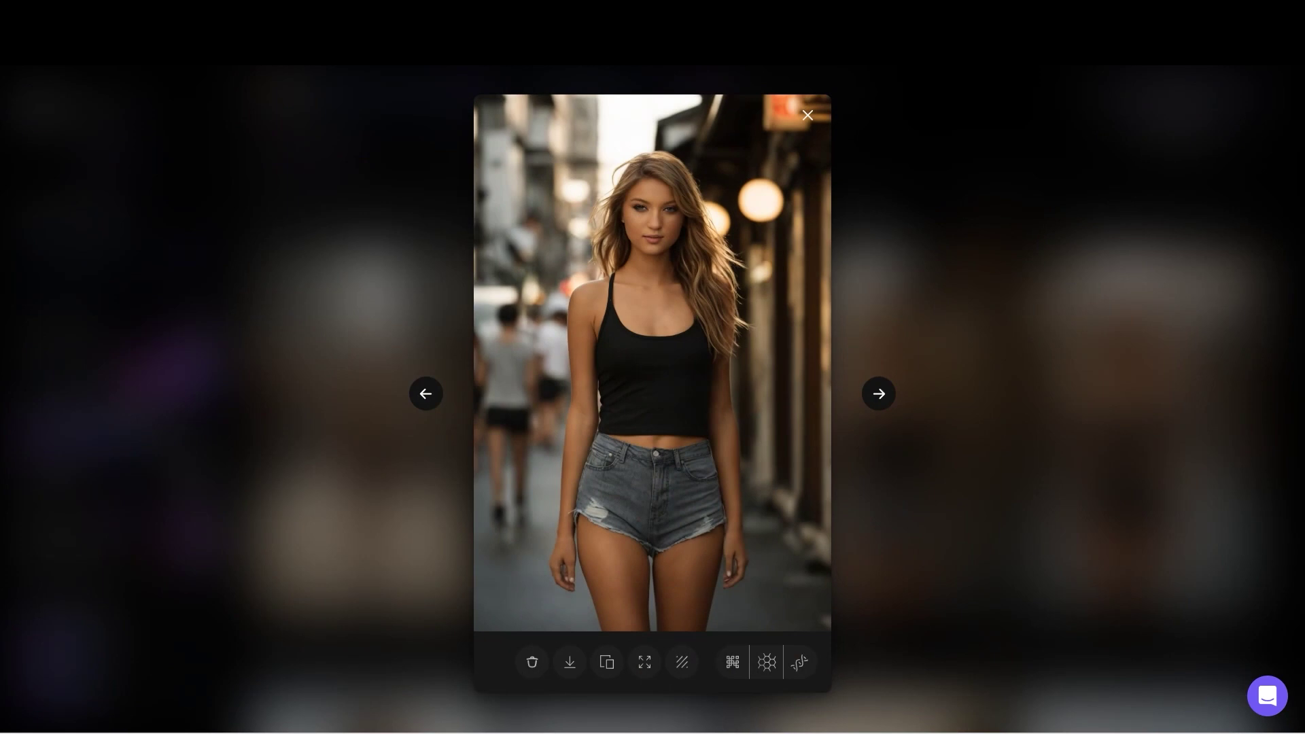
pyautogui.press('Escape')
pyautogui.click(626, 408)
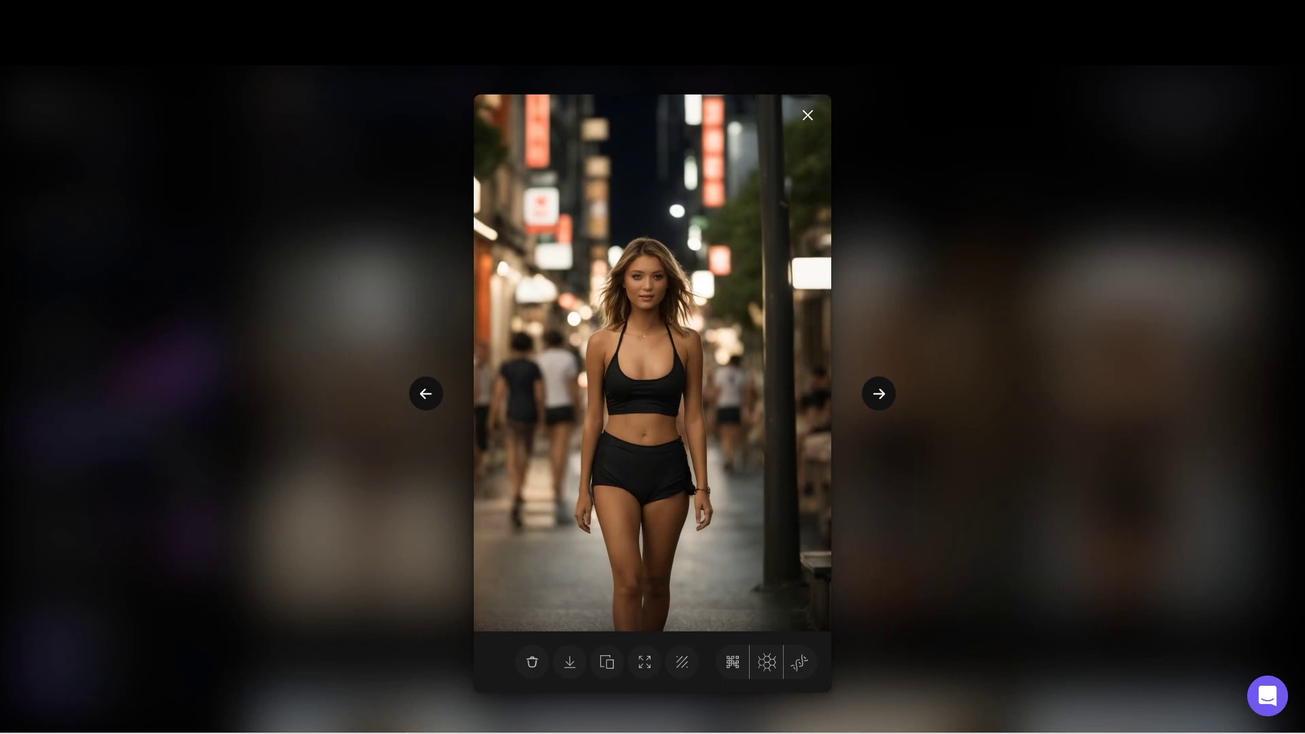
pyautogui.press('Escape')
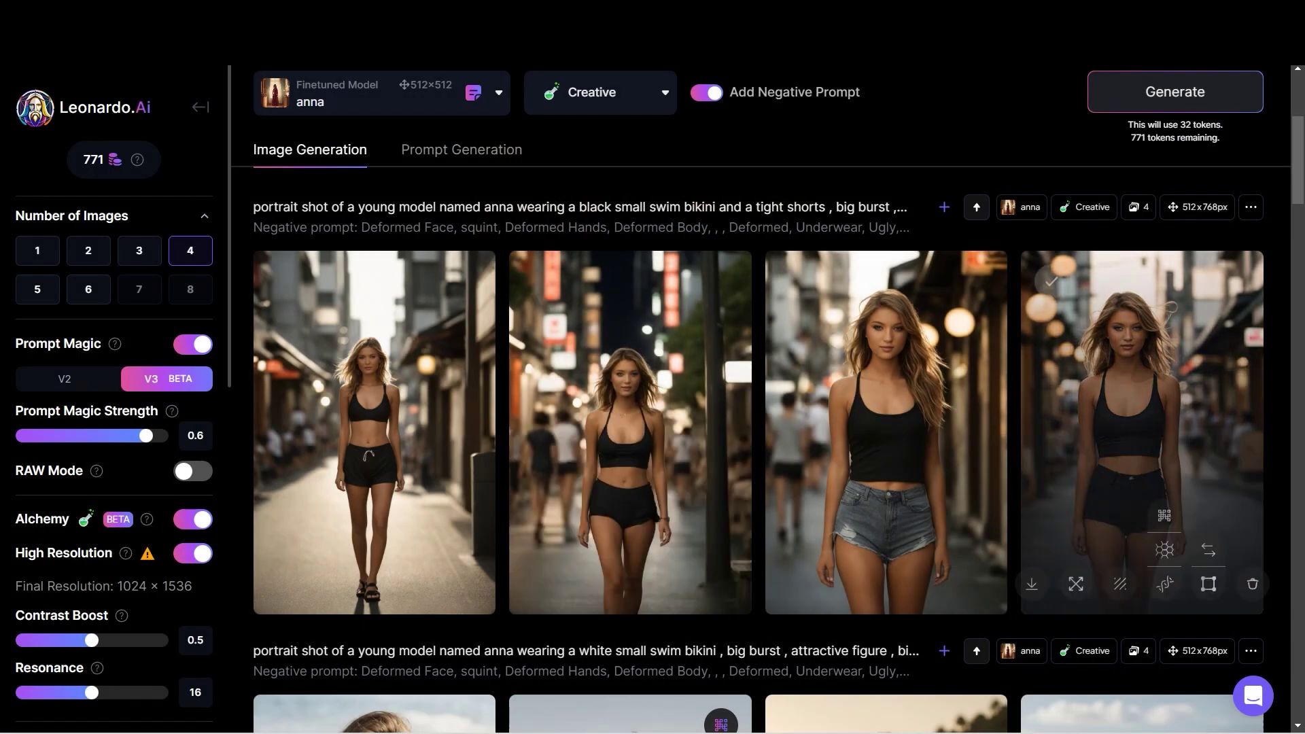
# Step: Compare the Japan street set with the Creative white outfit beach set in the generation history
pyautogui.scroll(-2, 1142, 408)
pyautogui.scroll(-3, 758, 400)
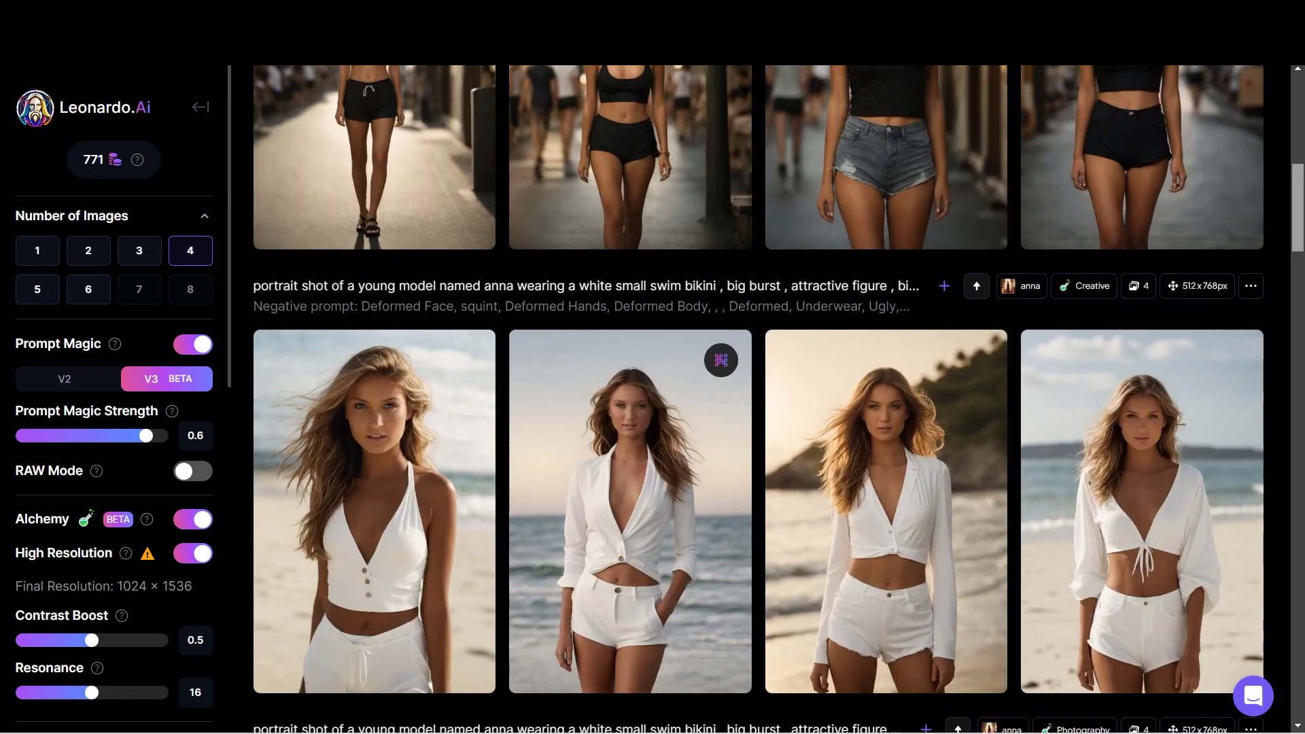
pyautogui.scroll(-2, 758, 399)
pyautogui.scroll(2, 884, 408)
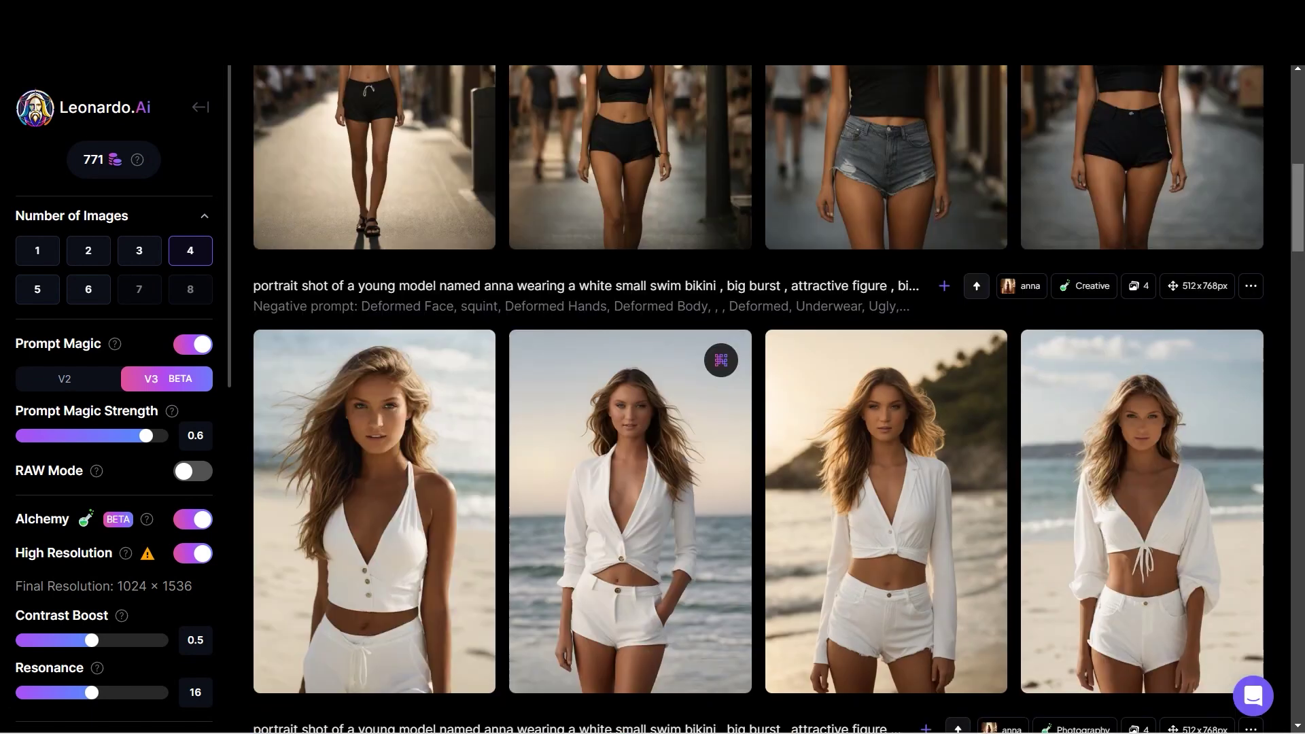
pyautogui.scroll(4, 759, 399)
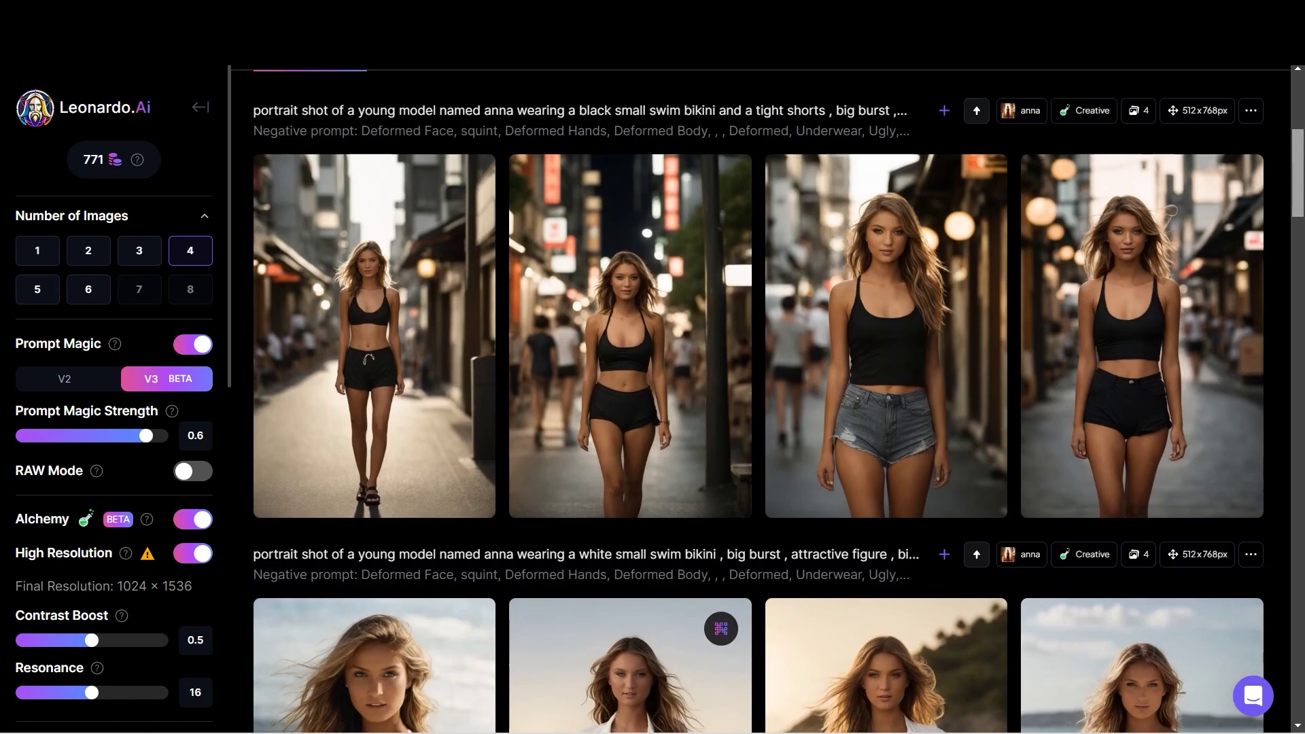
pyautogui.scroll(-4, 759, 400)
pyautogui.scroll(1, 759, 400)
pyautogui.scroll(1, 759, 400)
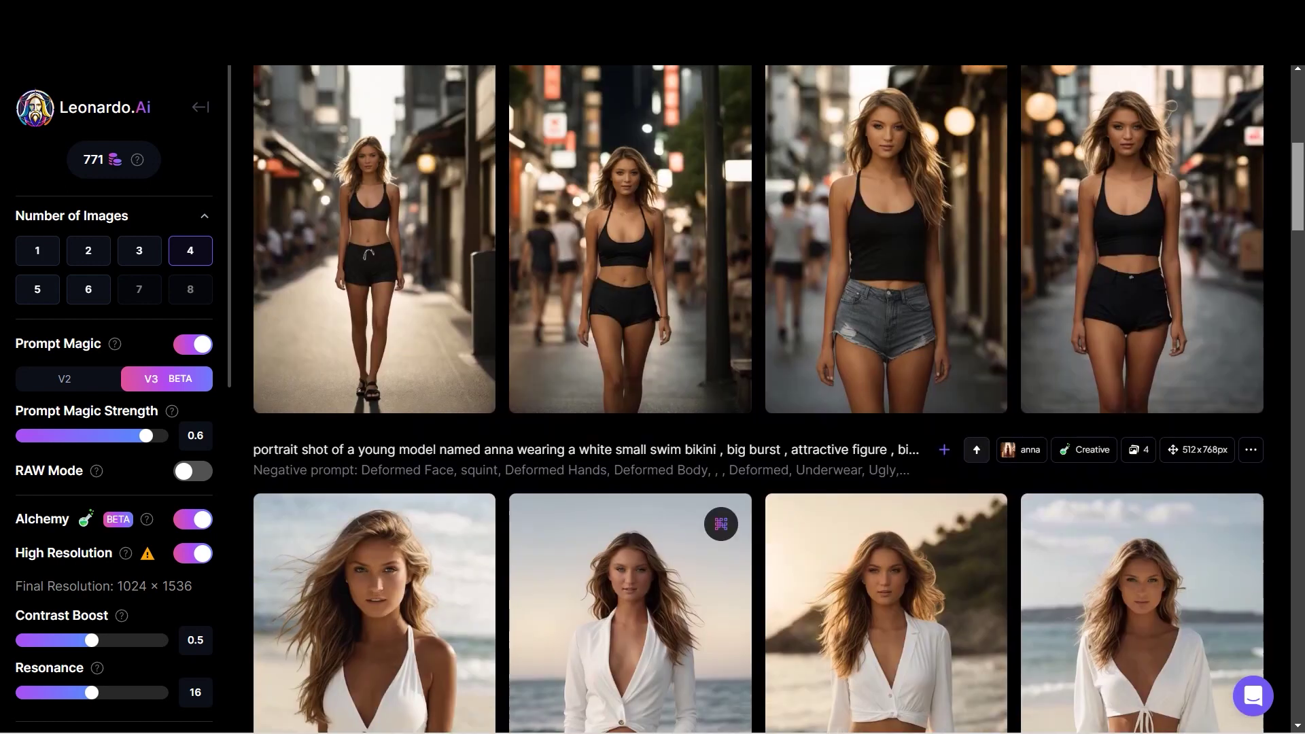
# Step: View the third image of the newer Photography white outfit set at full size, and examine the older set below it
pyautogui.scroll(-9, 759, 400)
pyautogui.moveTo(884, 489)
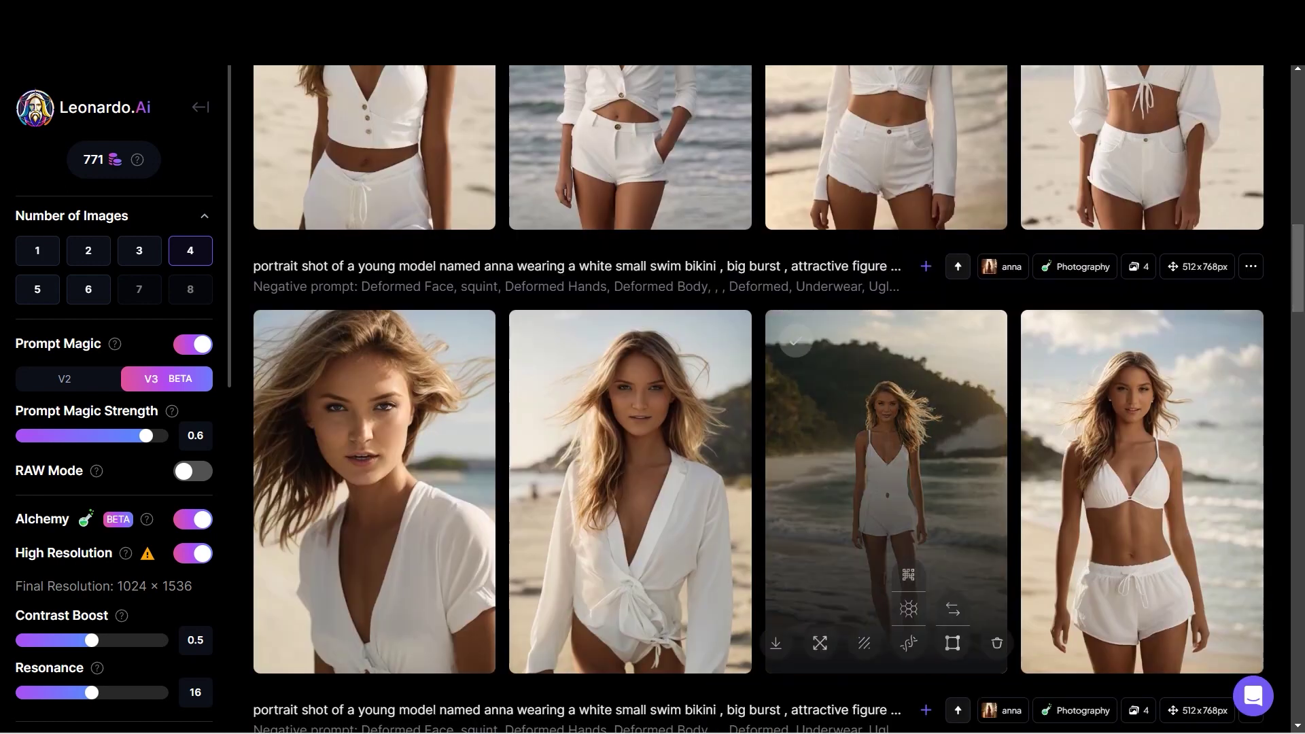
pyautogui.click(808, 462)
pyautogui.click(809, 463)
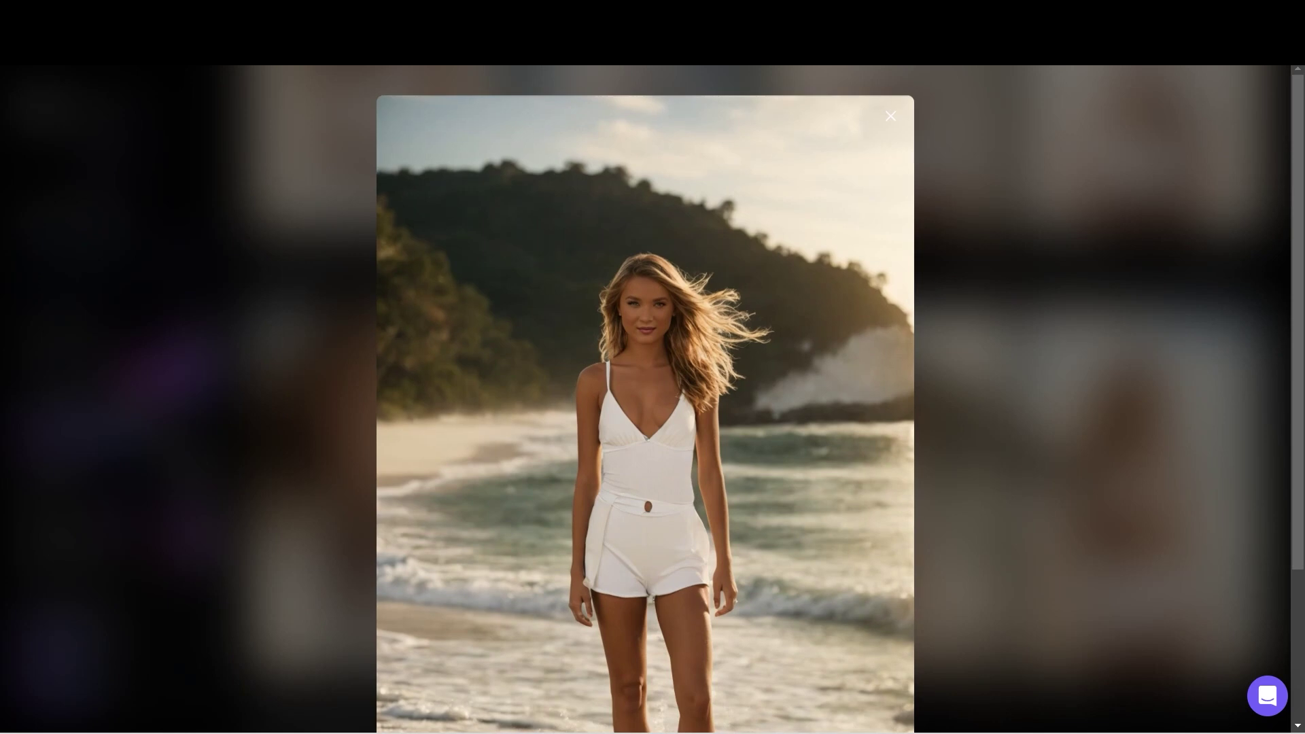
pyautogui.click(958, 462)
pyautogui.scroll(-7, 1142, 428)
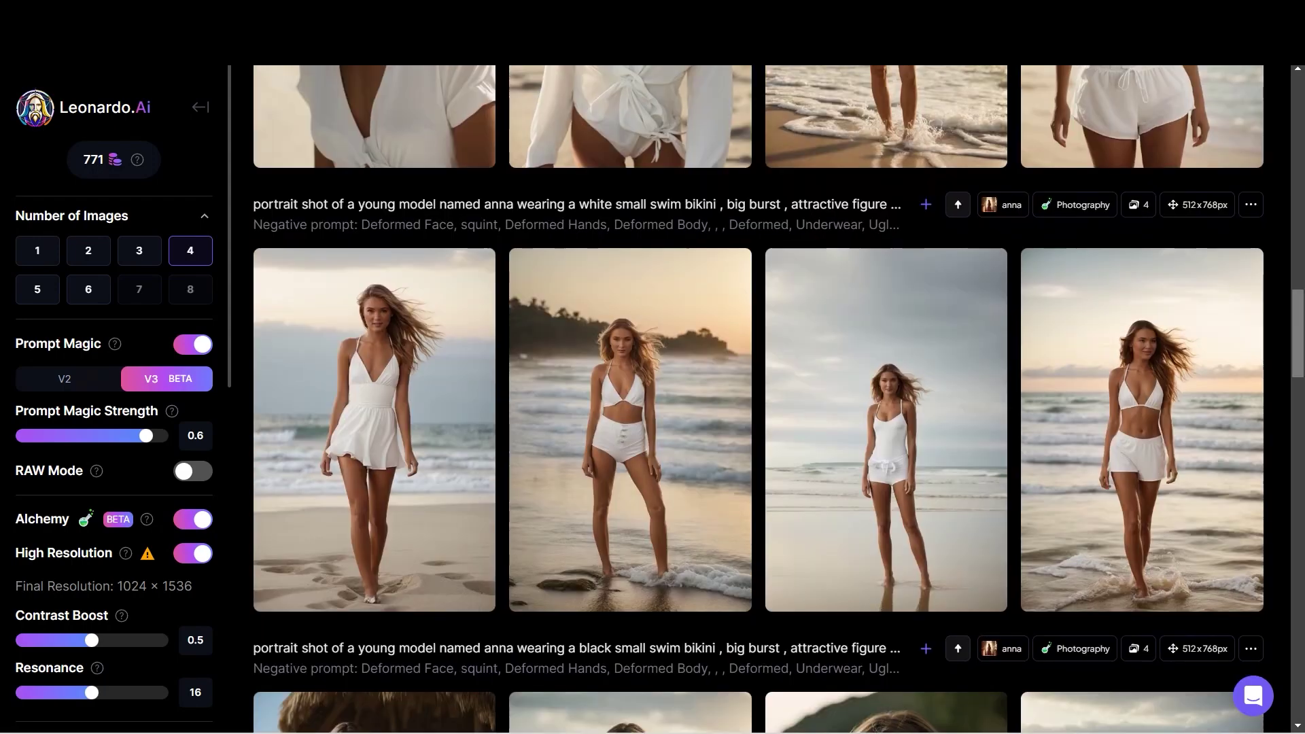
# Step: Reselect Creative as the style preset for the Japan street prompt
pyautogui.moveTo(1297, 334); pyautogui.dragTo(1298, 118)
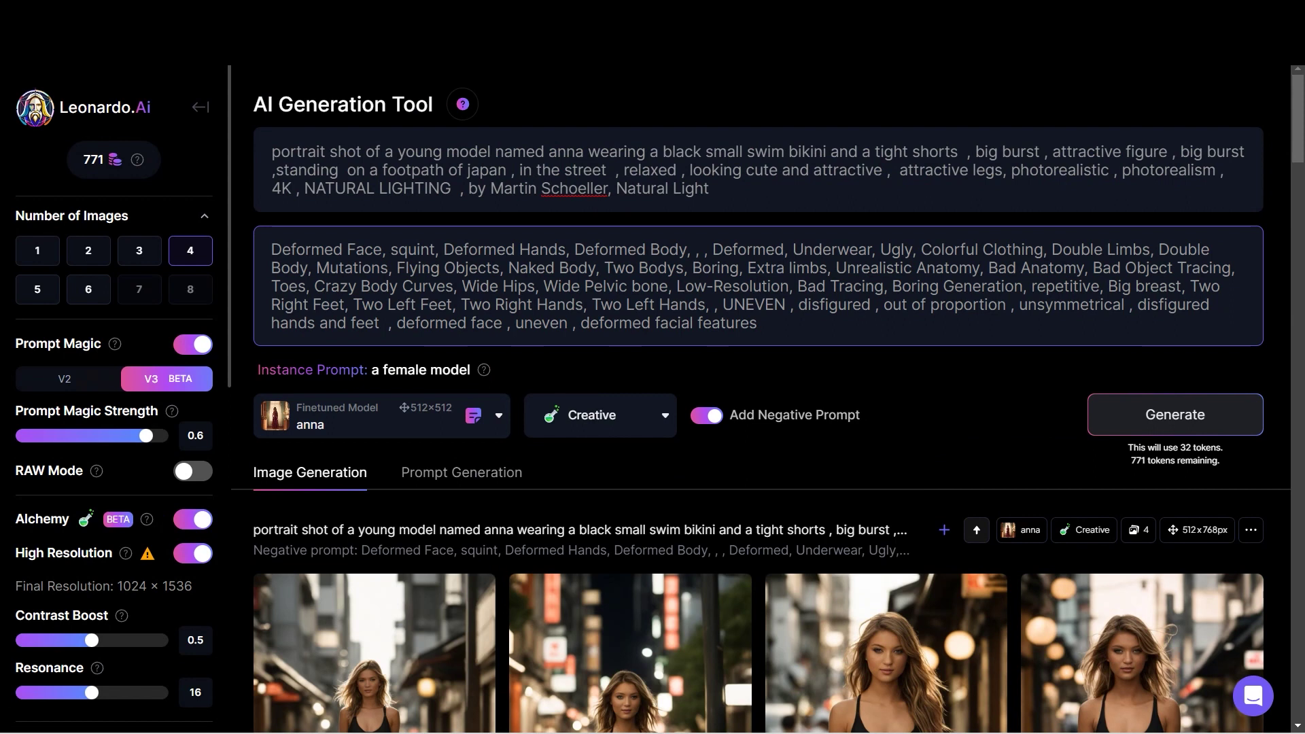
pyautogui.scroll(-2, 601, 315)
pyautogui.click(600, 314)
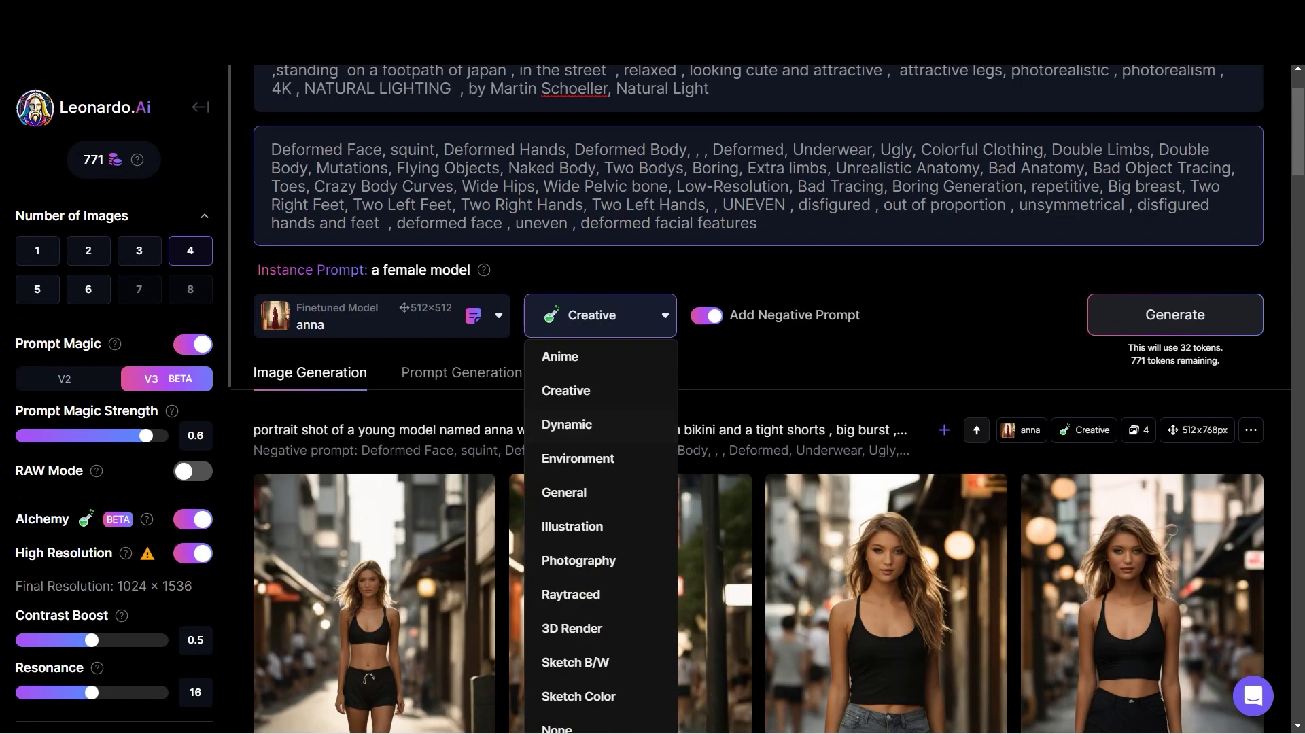
pyautogui.click(566, 391)
# Step: Turn off Alchemy and generate four images from the Japan street prompt
pyautogui.scroll(-1, 115, 435)
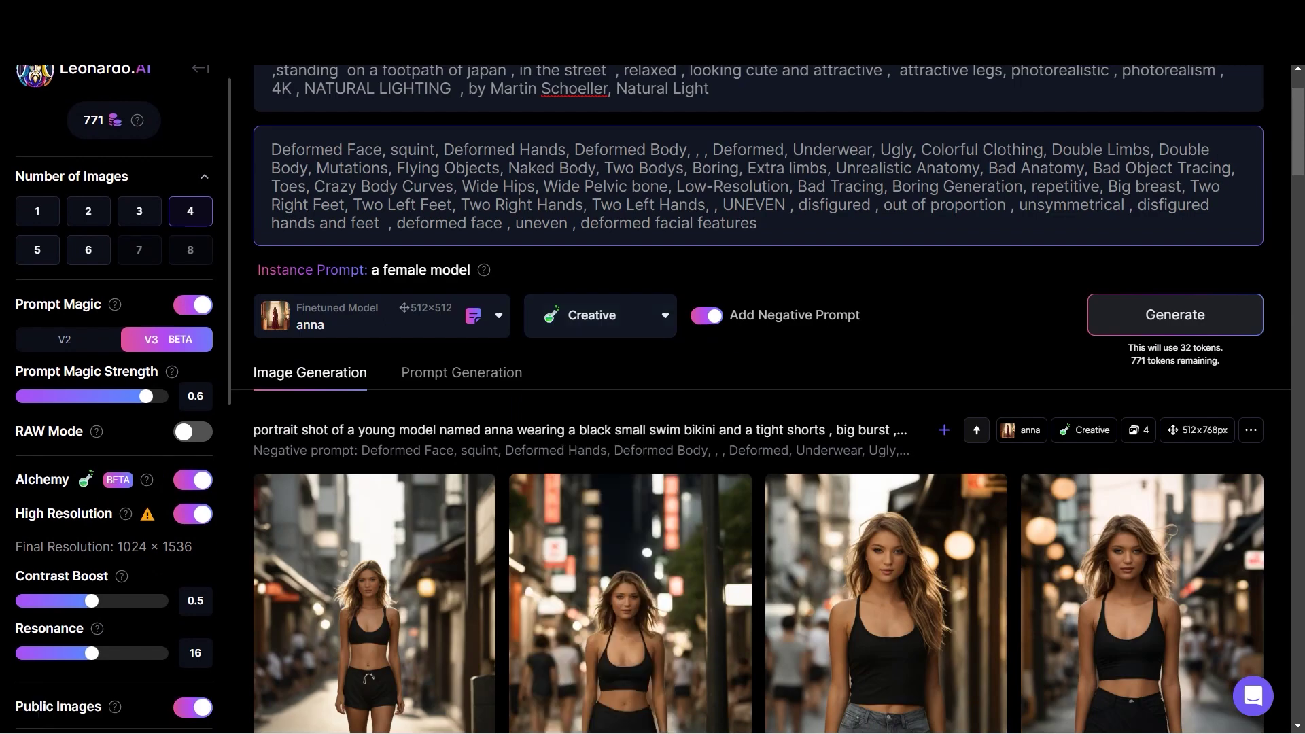
pyautogui.scroll(-2, 114, 408)
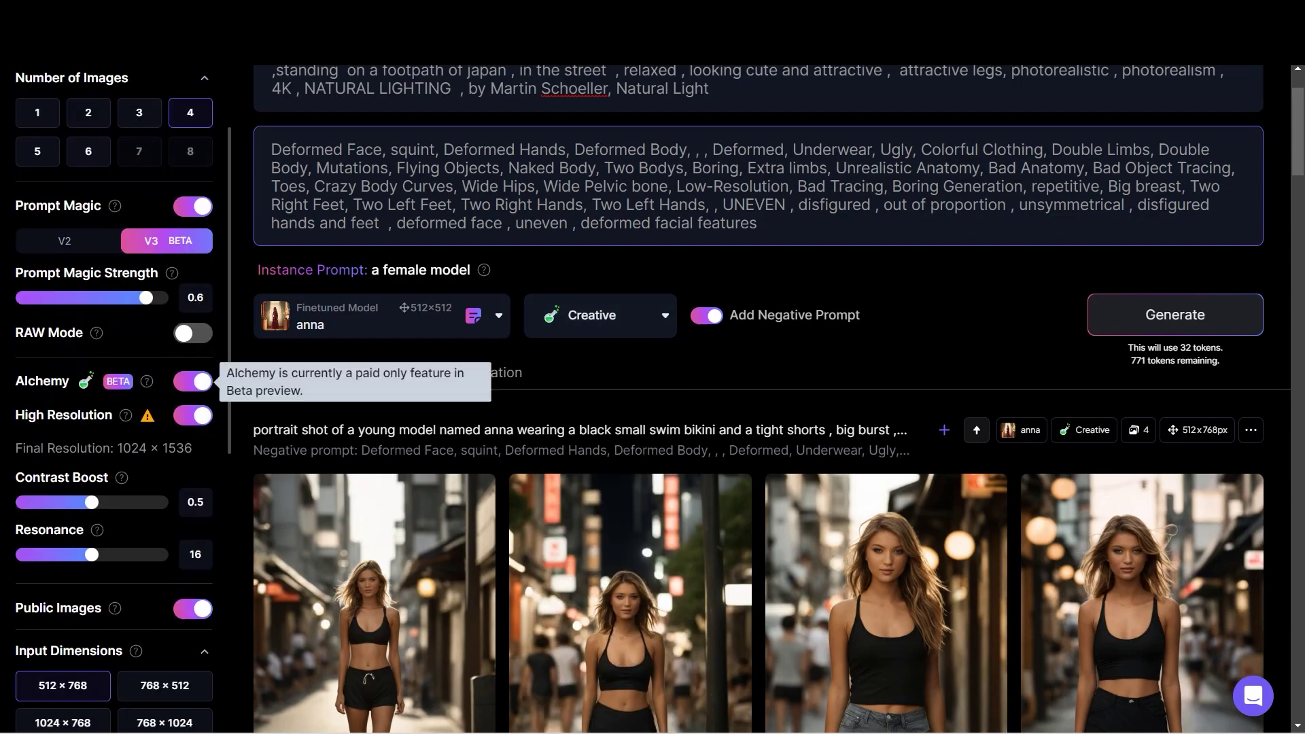
pyautogui.click(193, 381)
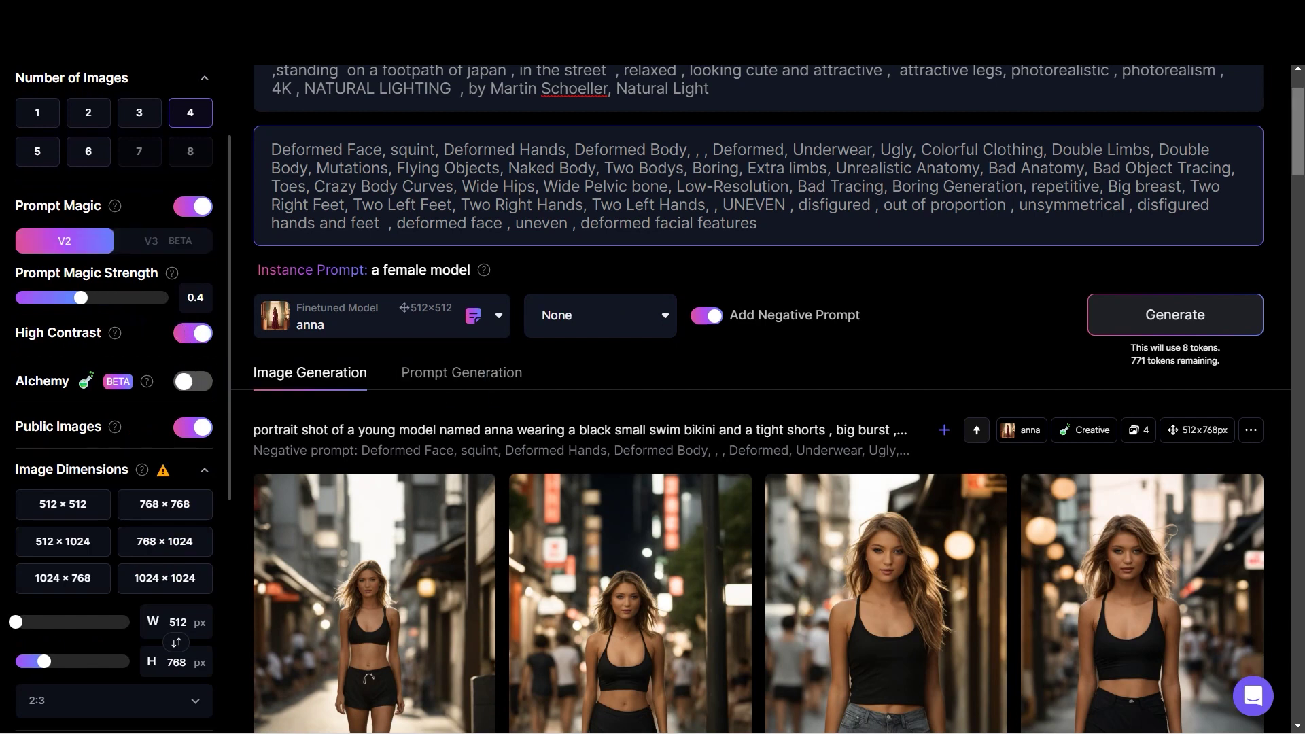
pyautogui.scroll(2, 758, 407)
pyautogui.click(1176, 415)
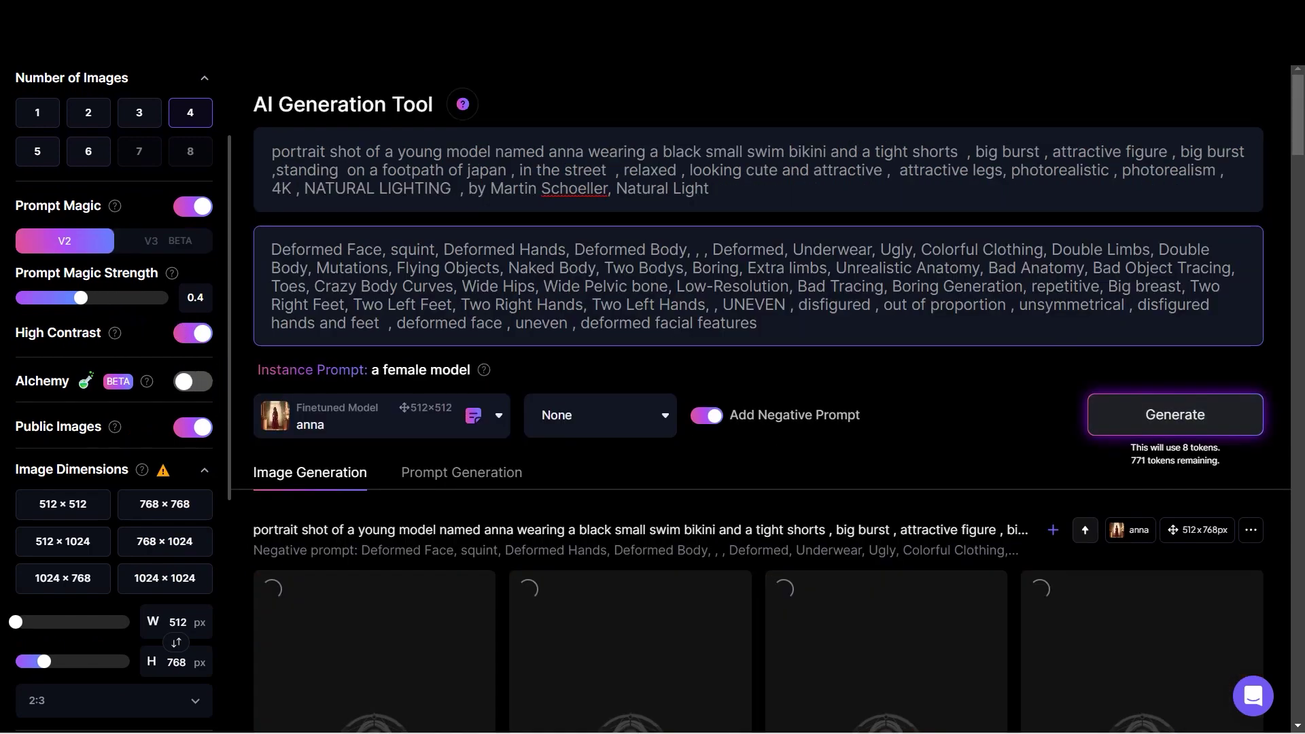
# Step: Review the set made without Alchemy, then set Prompt Magic Strength to 0.55 and generate four more images
pyautogui.scroll(-4, 1142, 475)
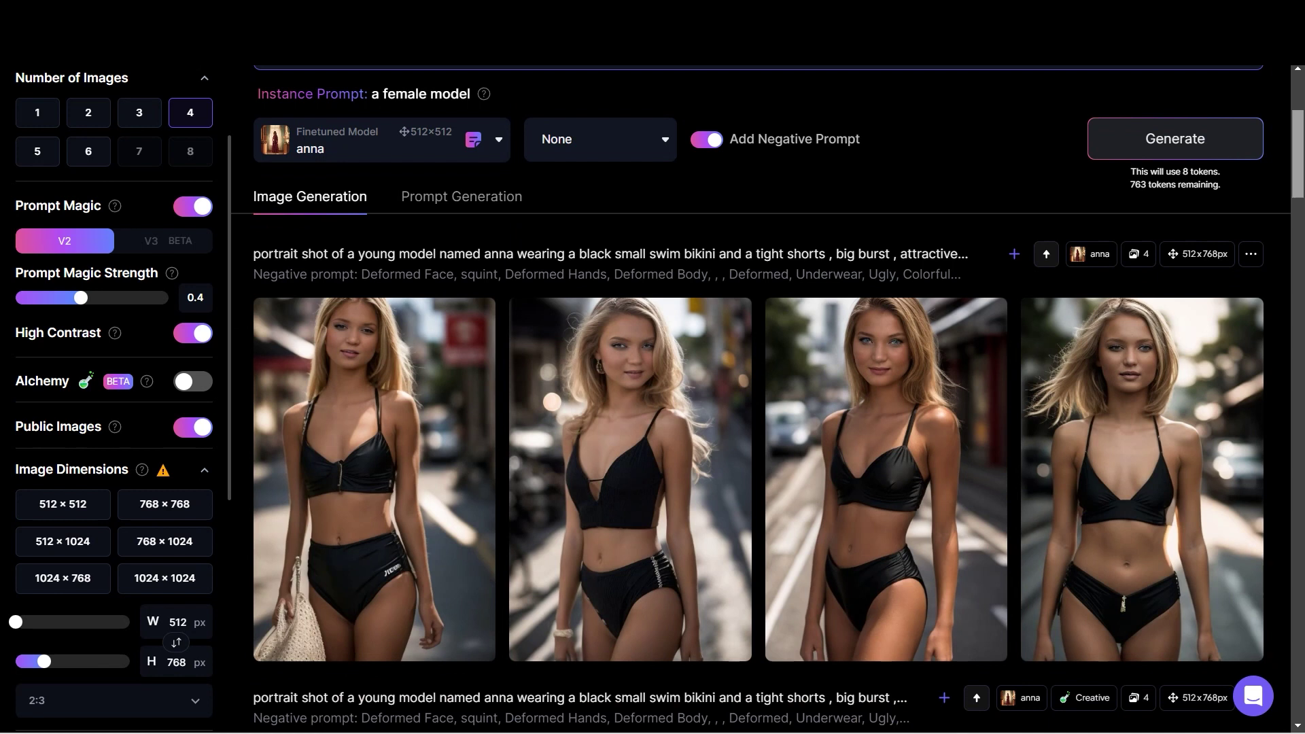
pyautogui.scroll(-1, 884, 408)
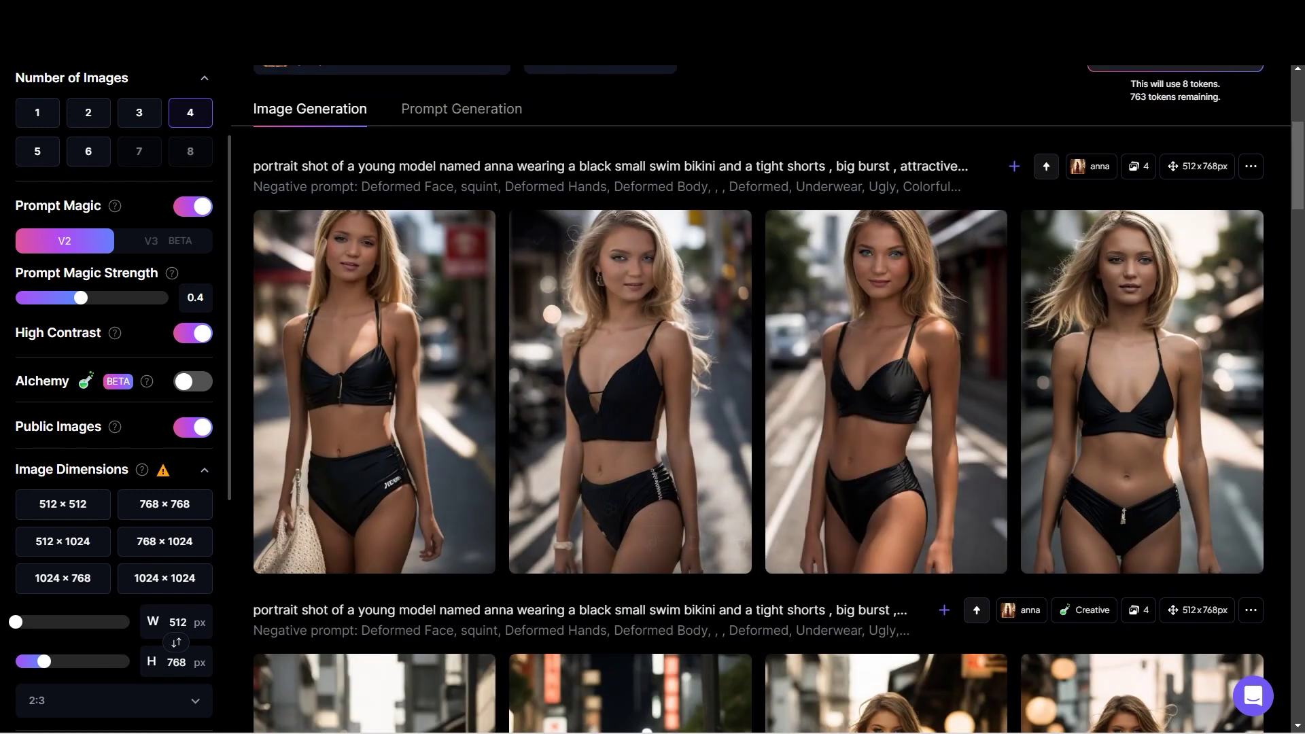
pyautogui.scroll(3, 884, 408)
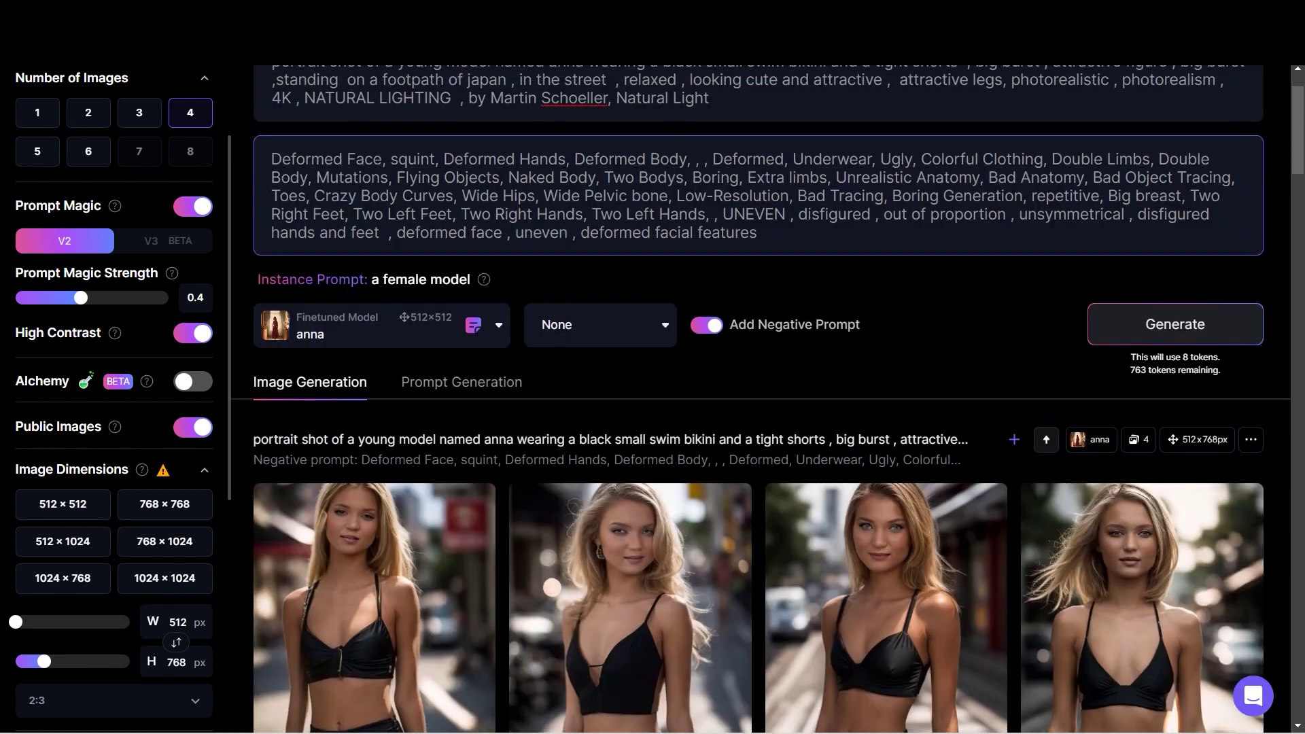
pyautogui.moveTo(80, 297); pyautogui.dragTo(112, 298)
pyautogui.scroll(2, 768, 401)
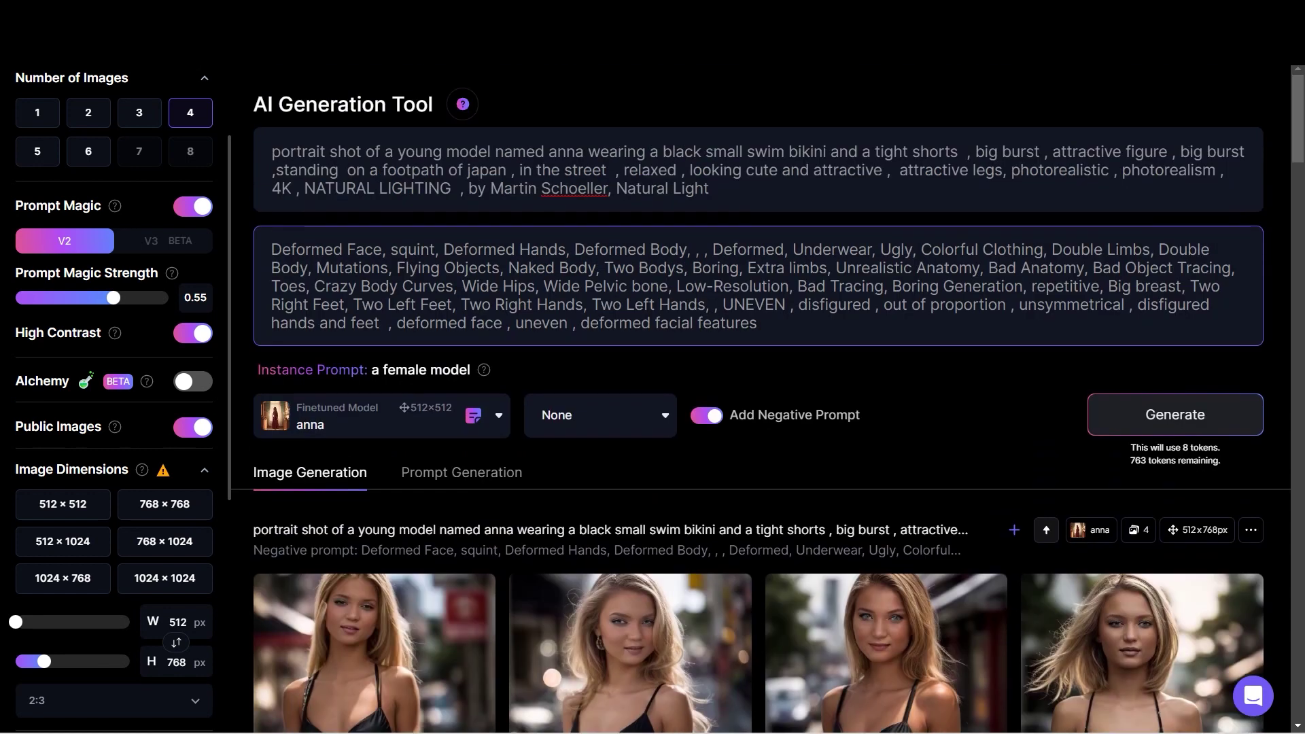
pyautogui.click(1175, 415)
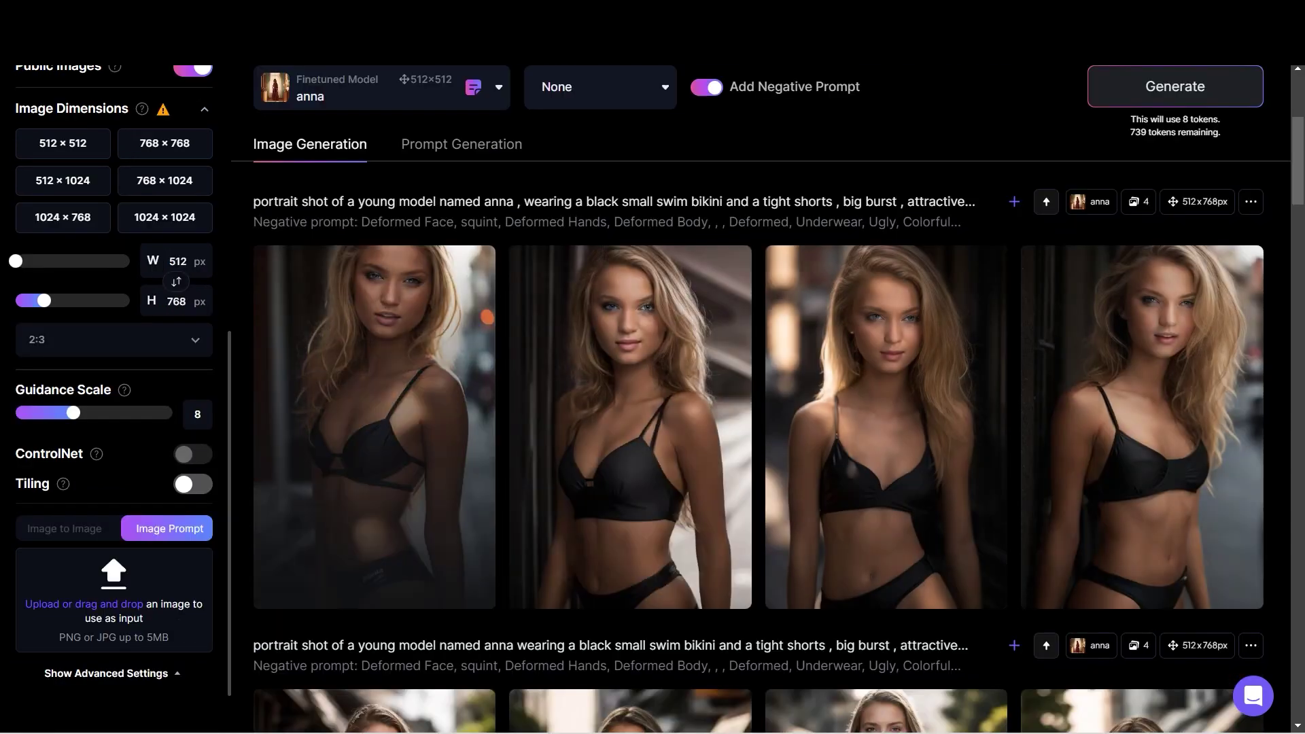
# Step: Compare the street sets made without Alchemy with the earlier Creative street and beach sets in the generation history
pyautogui.moveTo(1298, 160); pyautogui.dragTo(1298, 222)
pyautogui.scroll(-2, 762, 401)
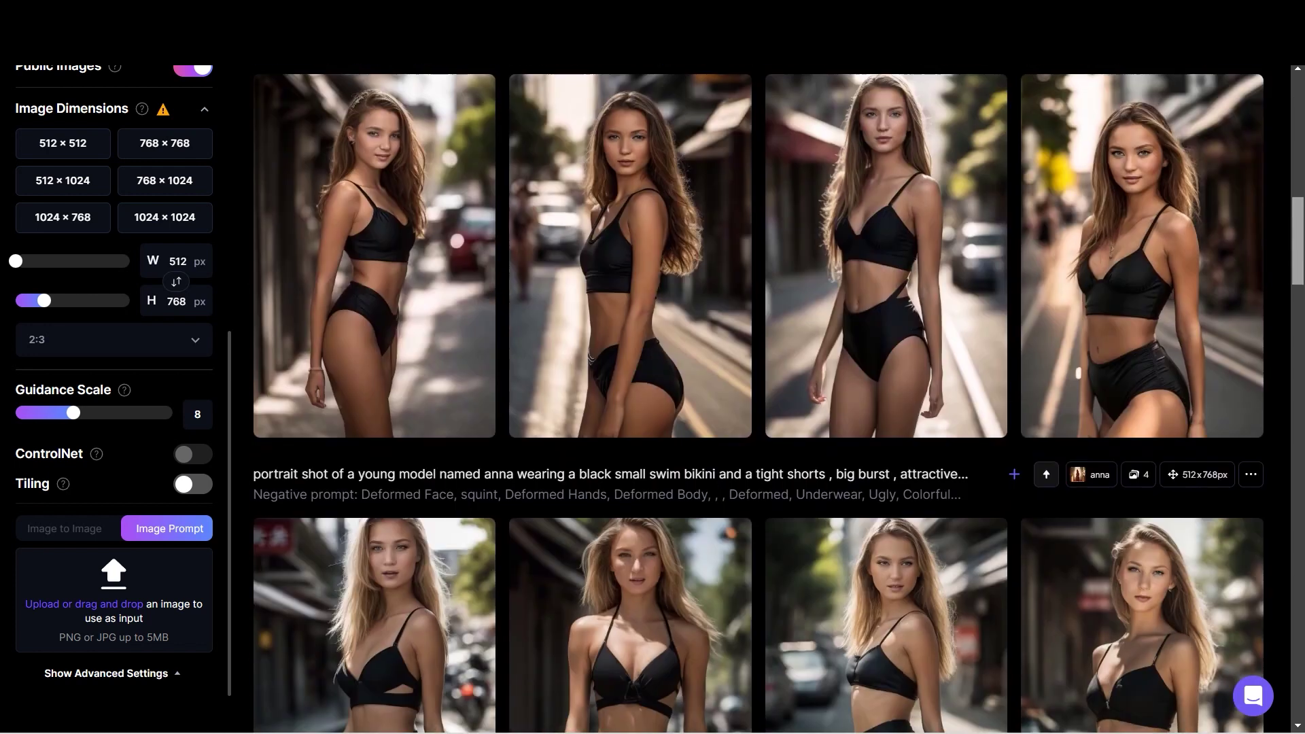
pyautogui.scroll(-6, 761, 401)
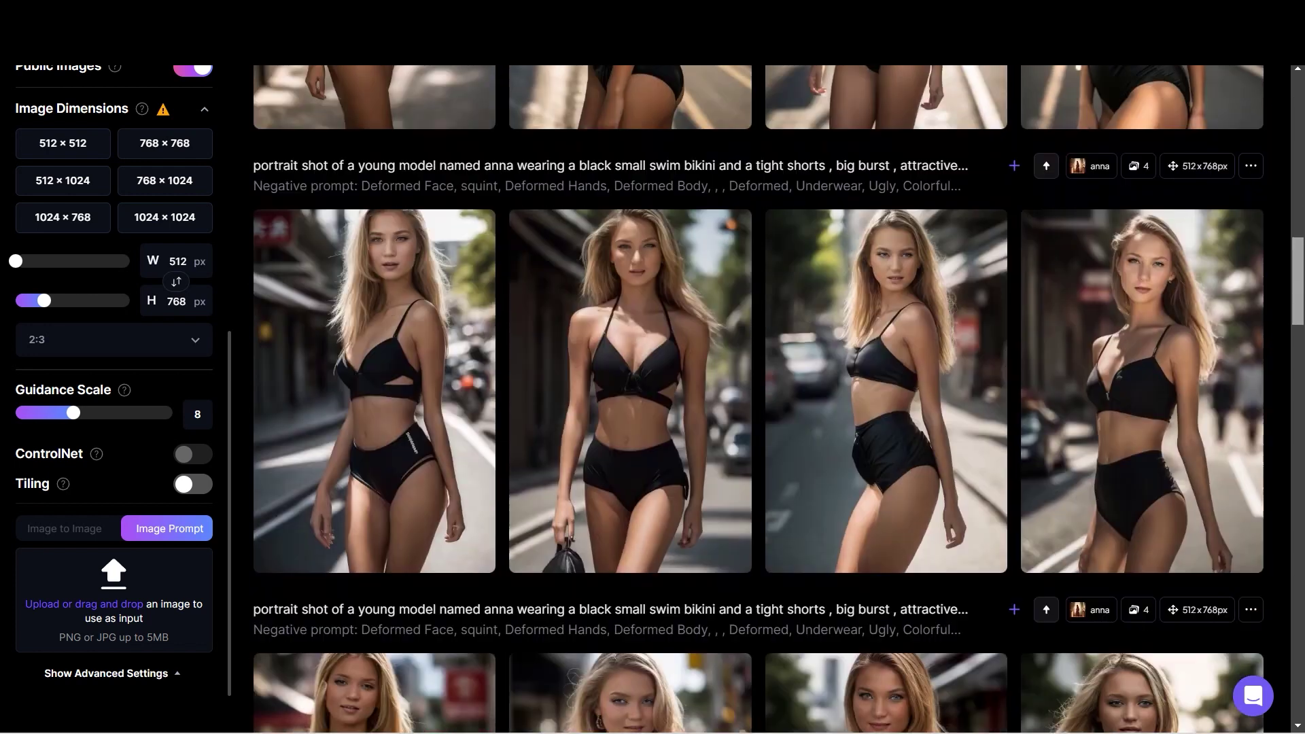
pyautogui.scroll(-10, 761, 401)
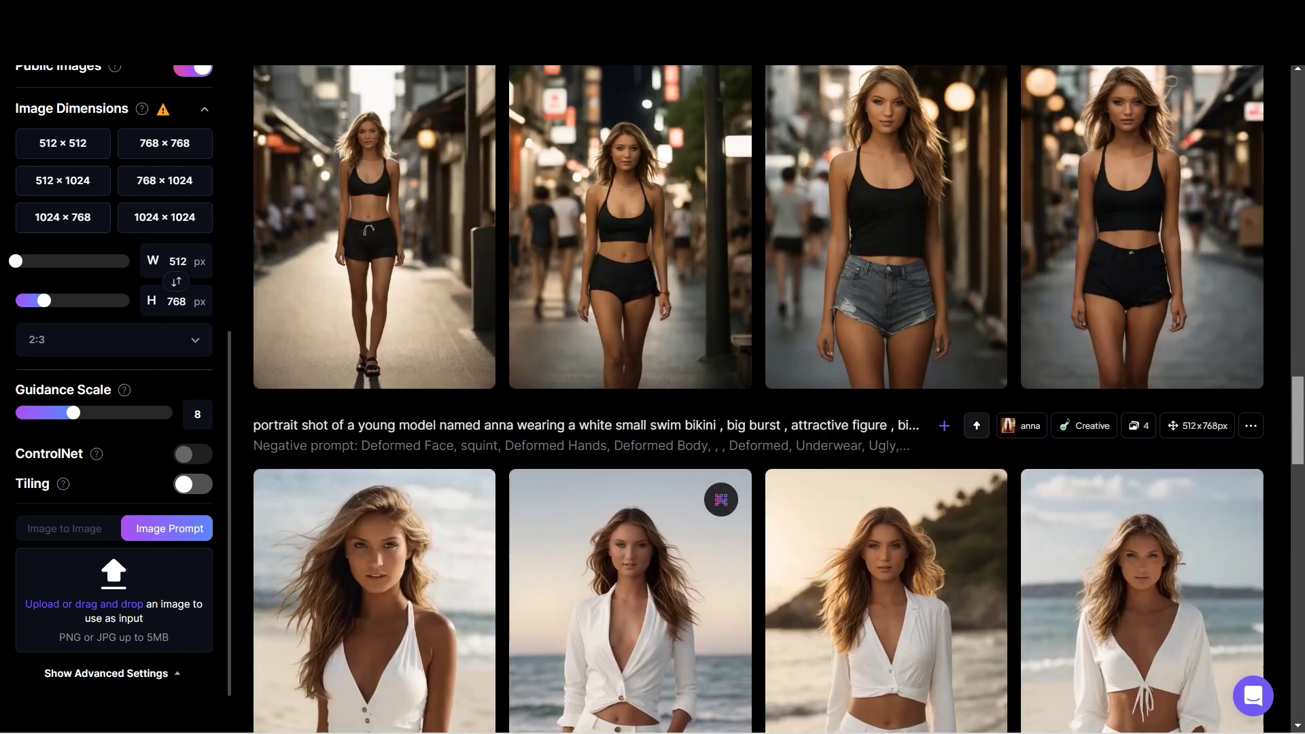
pyautogui.scroll(5, 761, 401)
pyautogui.scroll(-5, 761, 401)
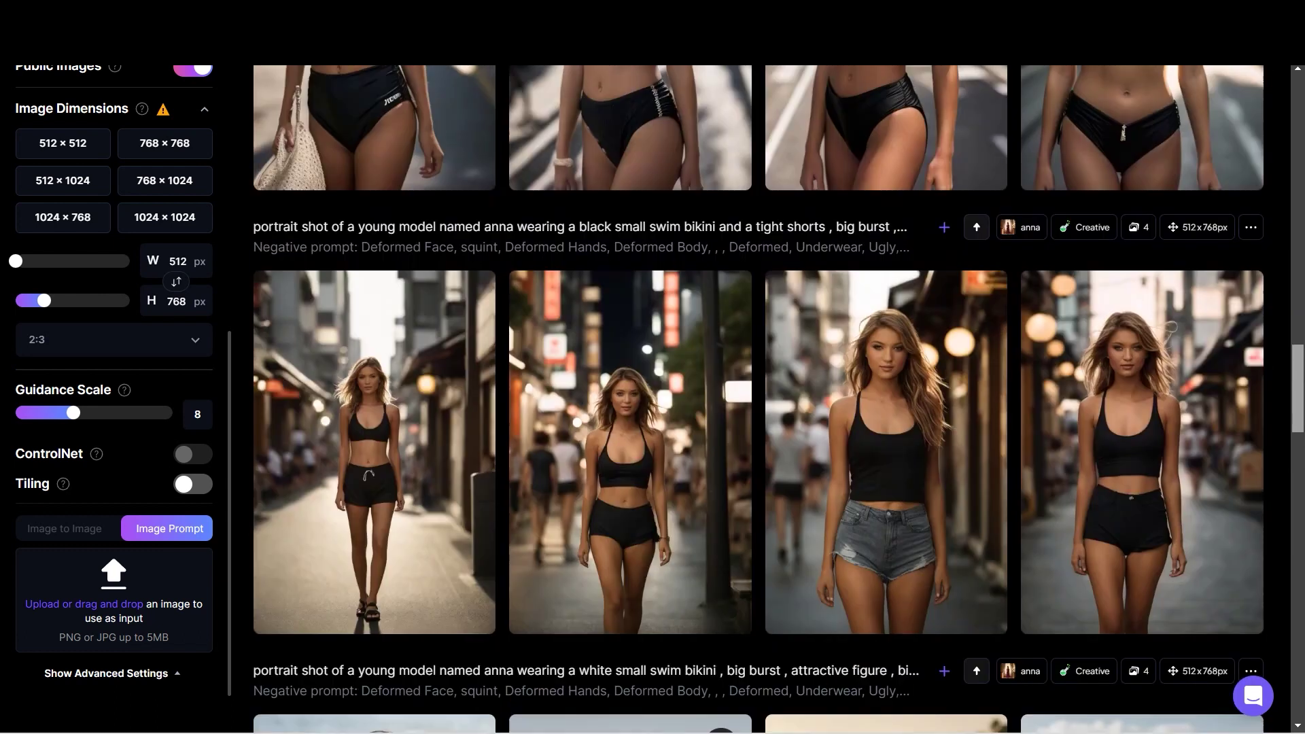
pyautogui.scroll(-10, 761, 401)
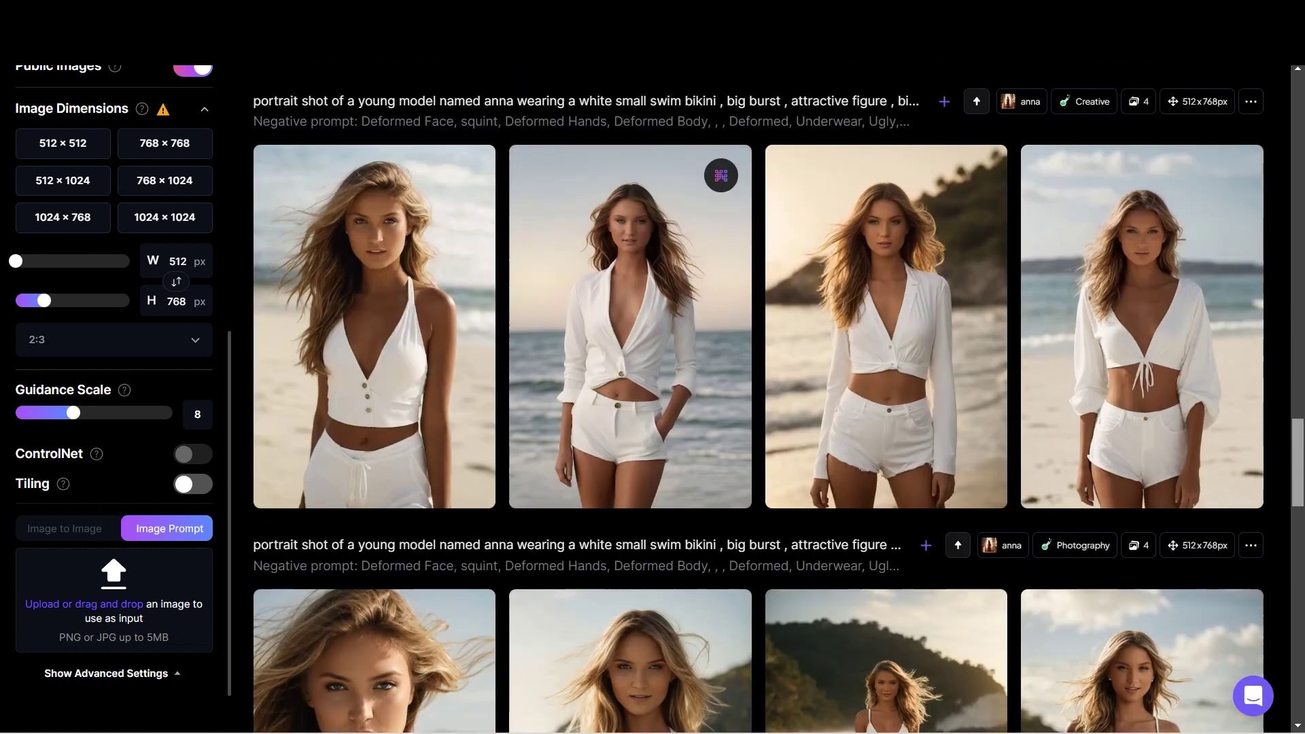
# Step: Compare the Creative and Photography beach sets of the white swimwear prompt in the generation history
pyautogui.scroll(-8, 761, 401)
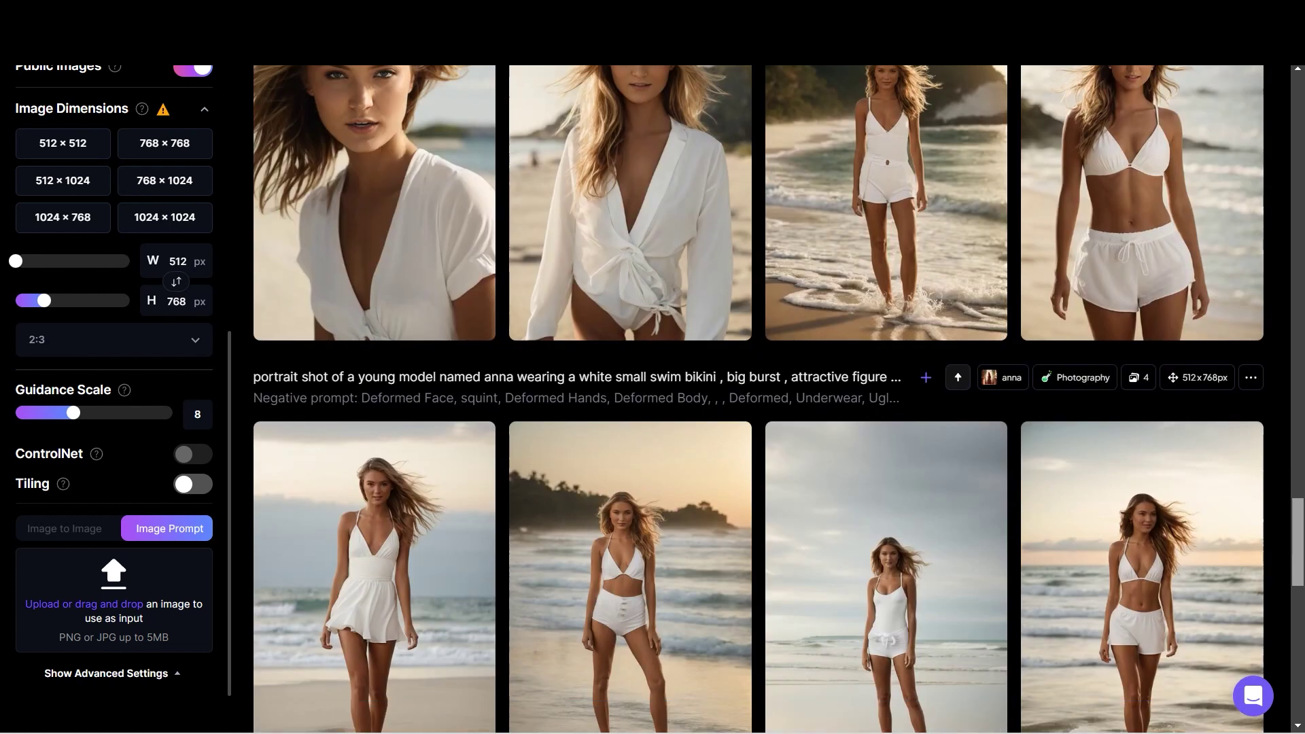
pyautogui.scroll(18, 761, 401)
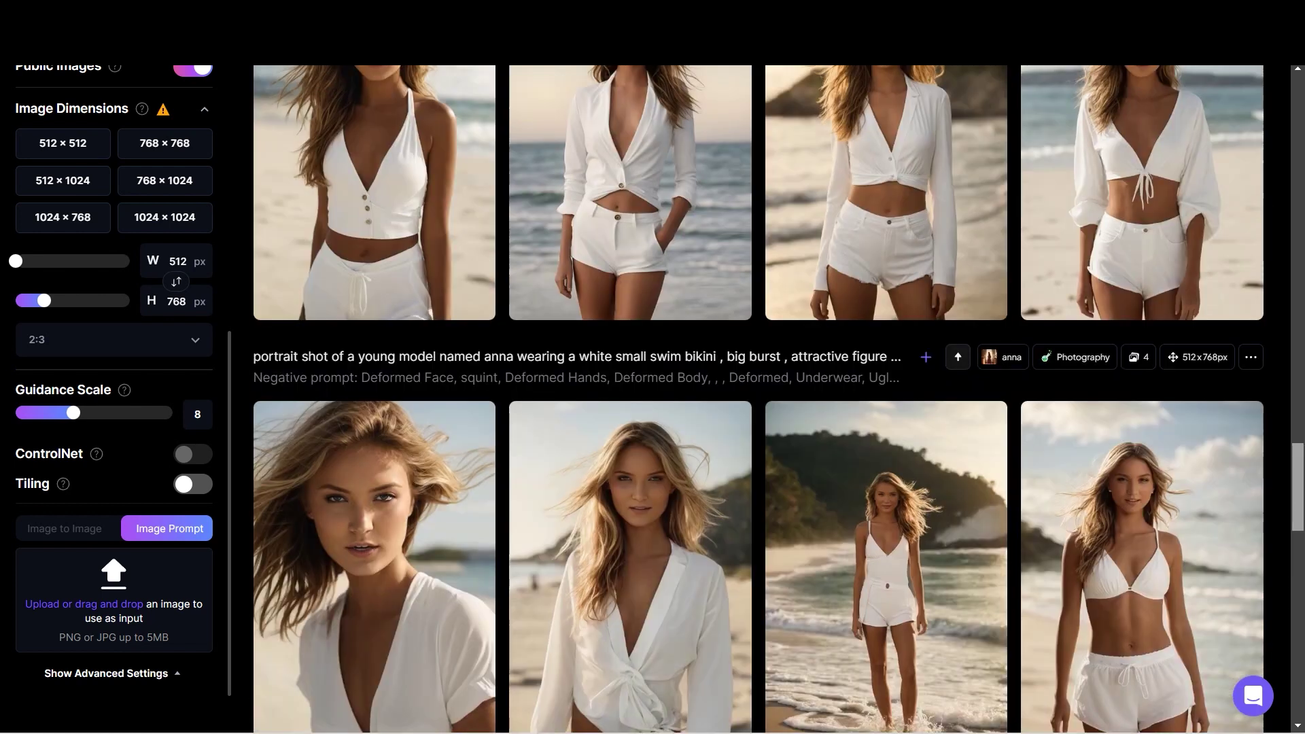
pyautogui.scroll(10, 762, 401)
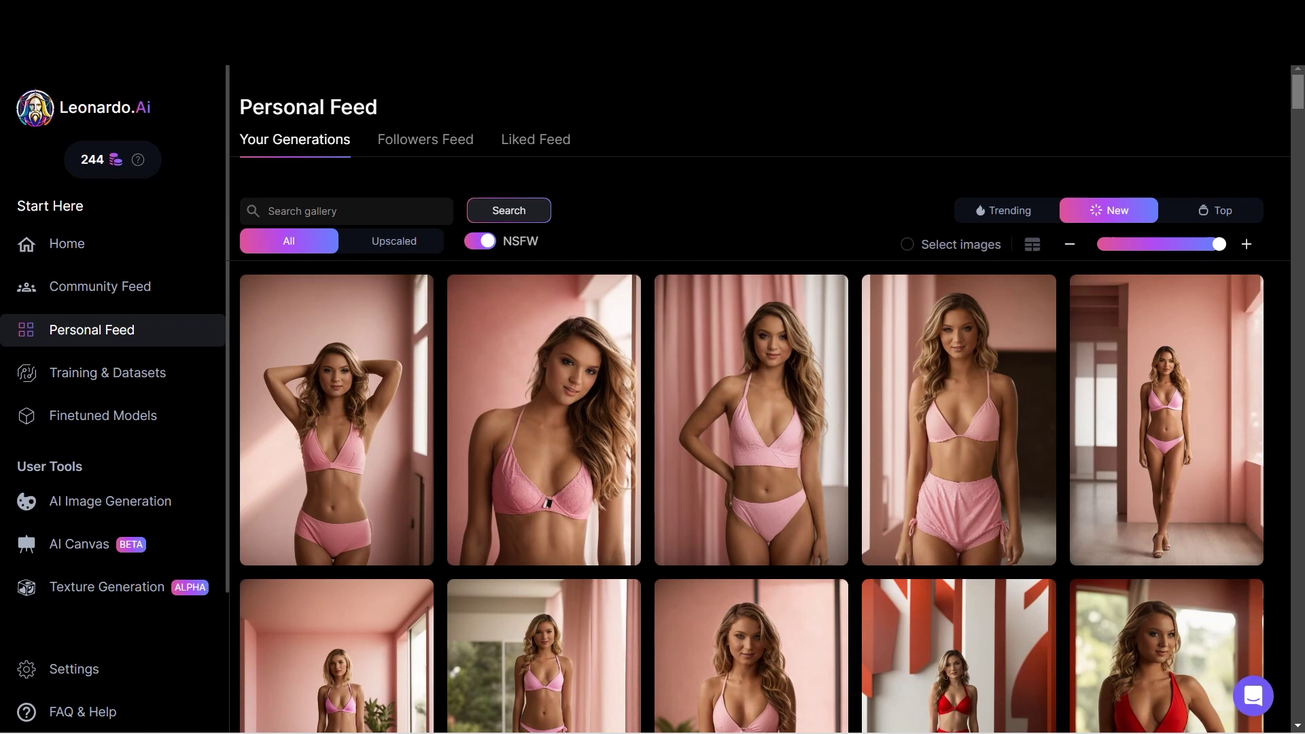
# Step: Browse the Personal Feed from the newest indoor portraits back to the street and white beach sets, checking the character's consistency
pyautogui.scroll(-4, 761, 435)
pyautogui.scroll(1, 761, 435)
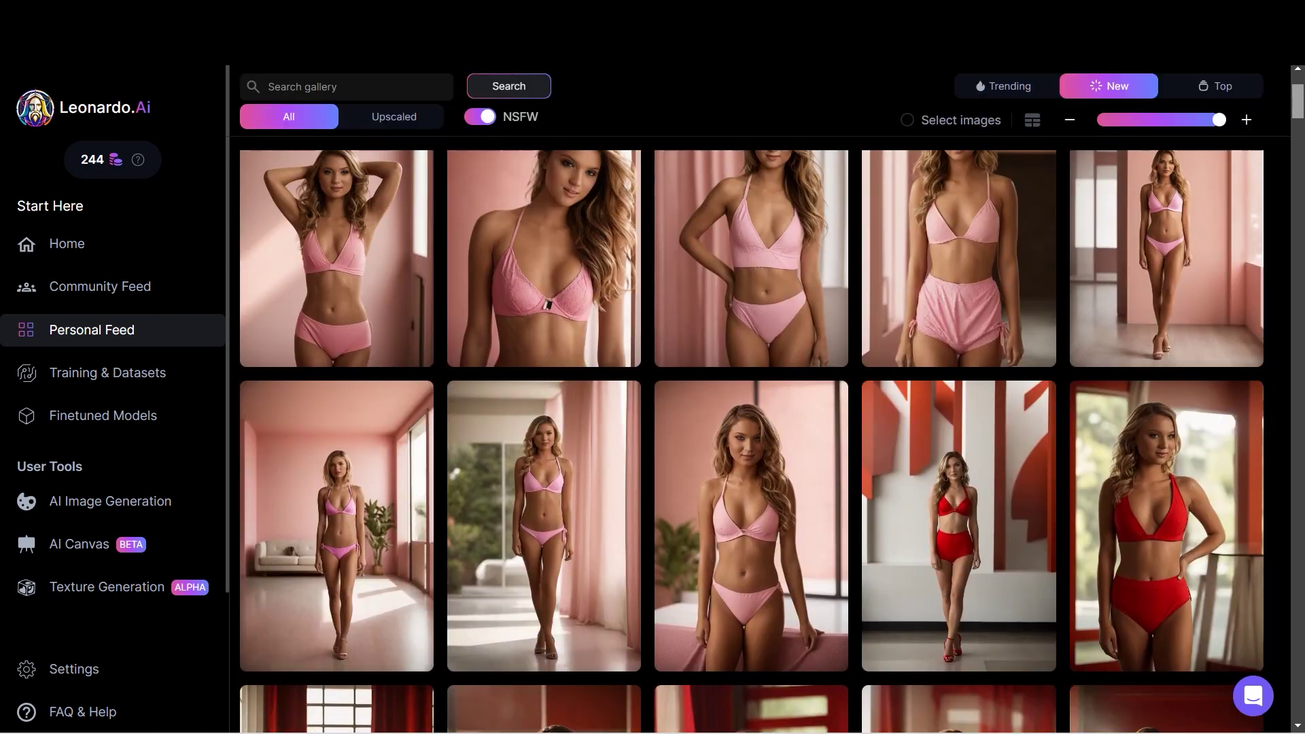
pyautogui.scroll(-2, 761, 435)
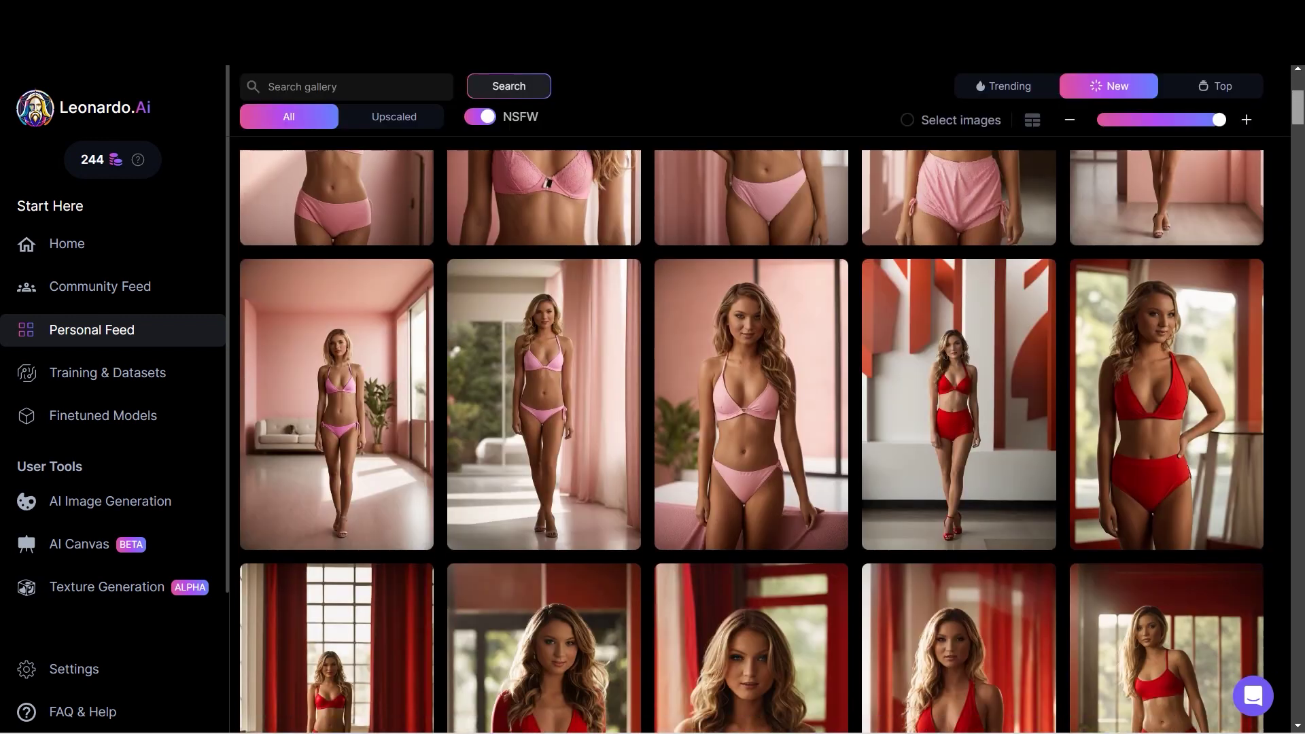
pyautogui.scroll(-2, 761, 435)
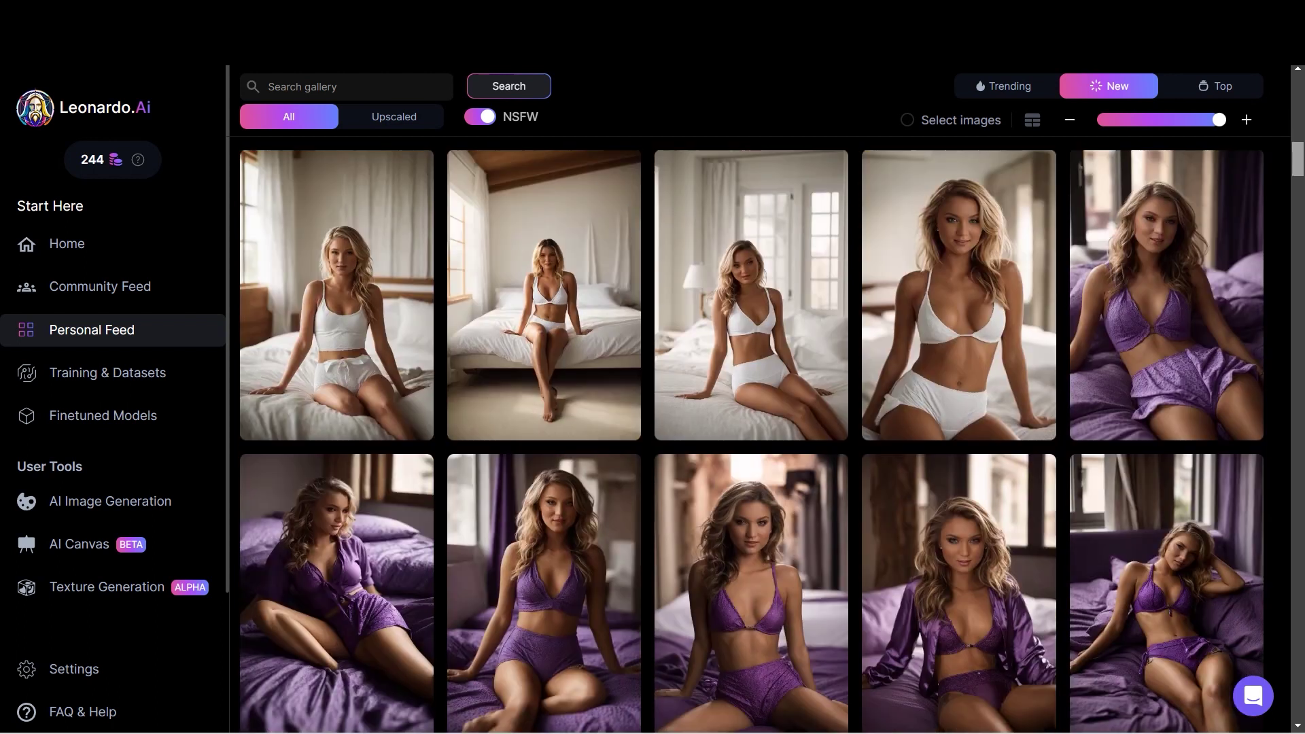
pyautogui.scroll(-5, 751, 442)
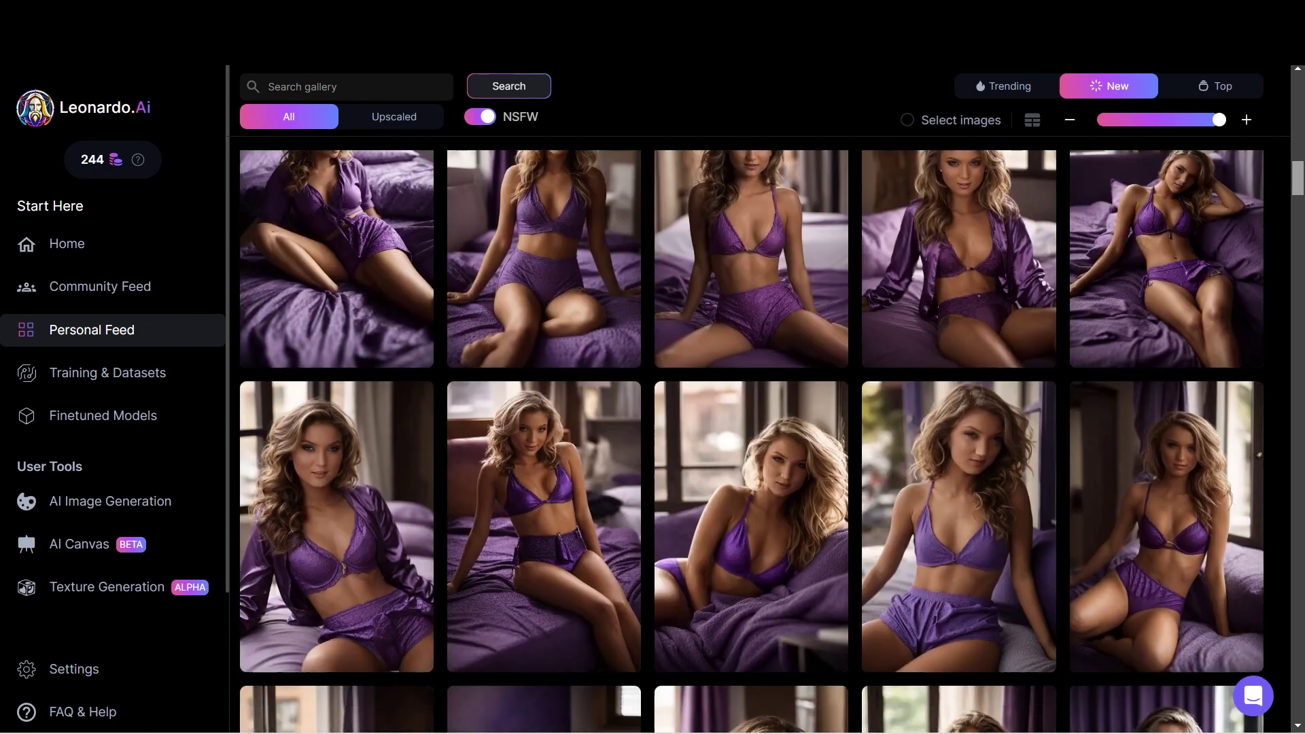
pyautogui.scroll(-10, 751, 442)
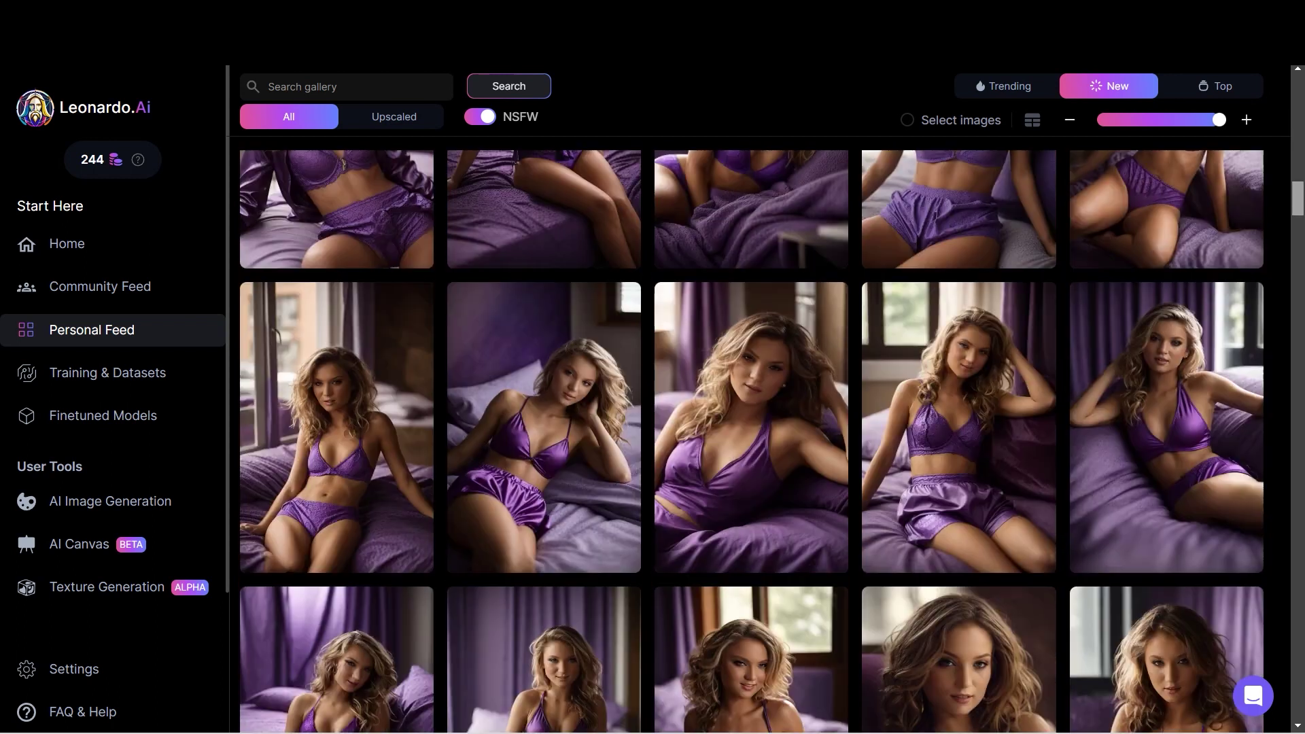
pyautogui.scroll(-10, 751, 441)
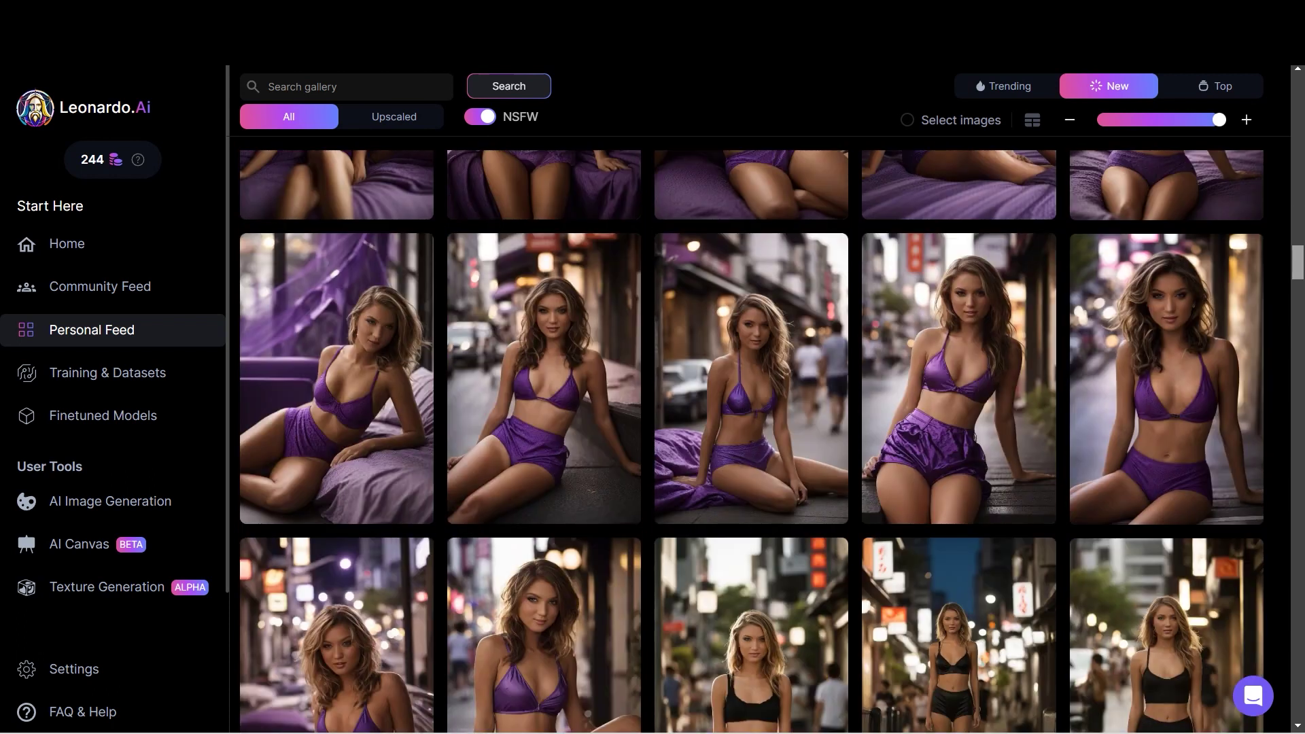
pyautogui.scroll(-6, 751, 442)
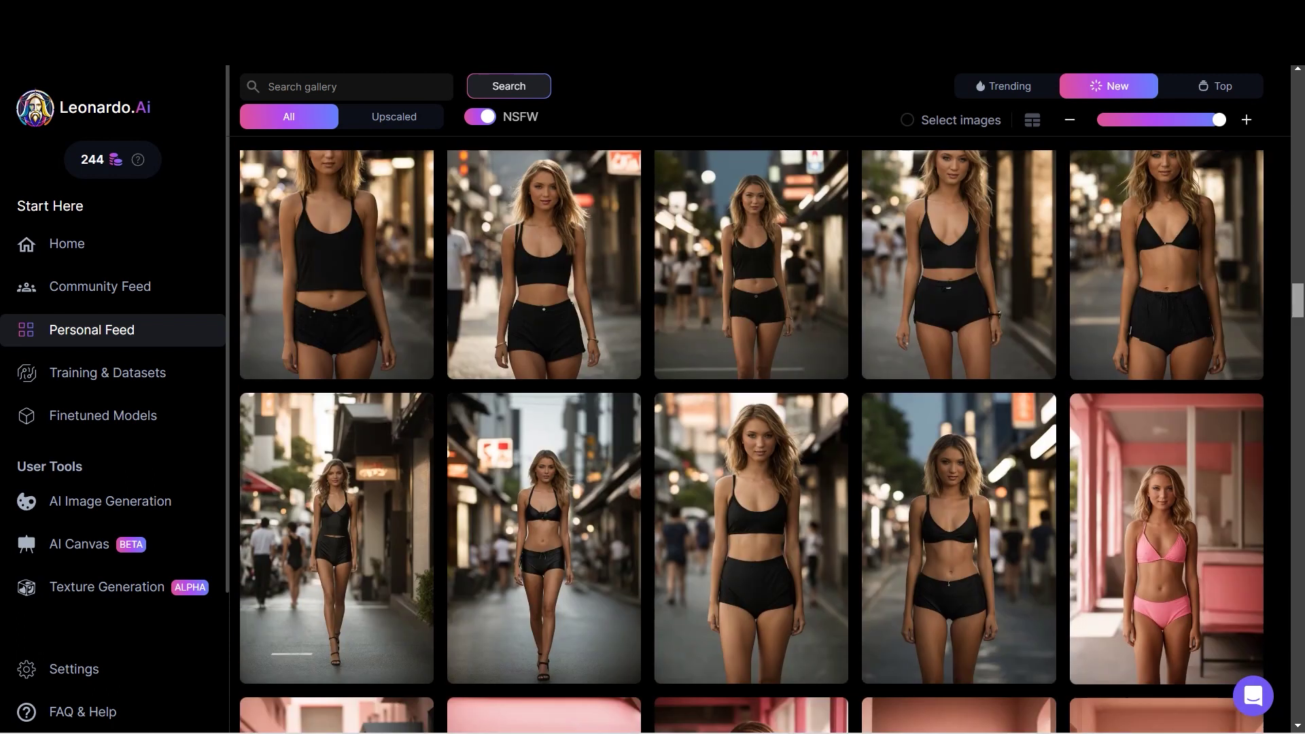
pyautogui.scroll(-3, 751, 442)
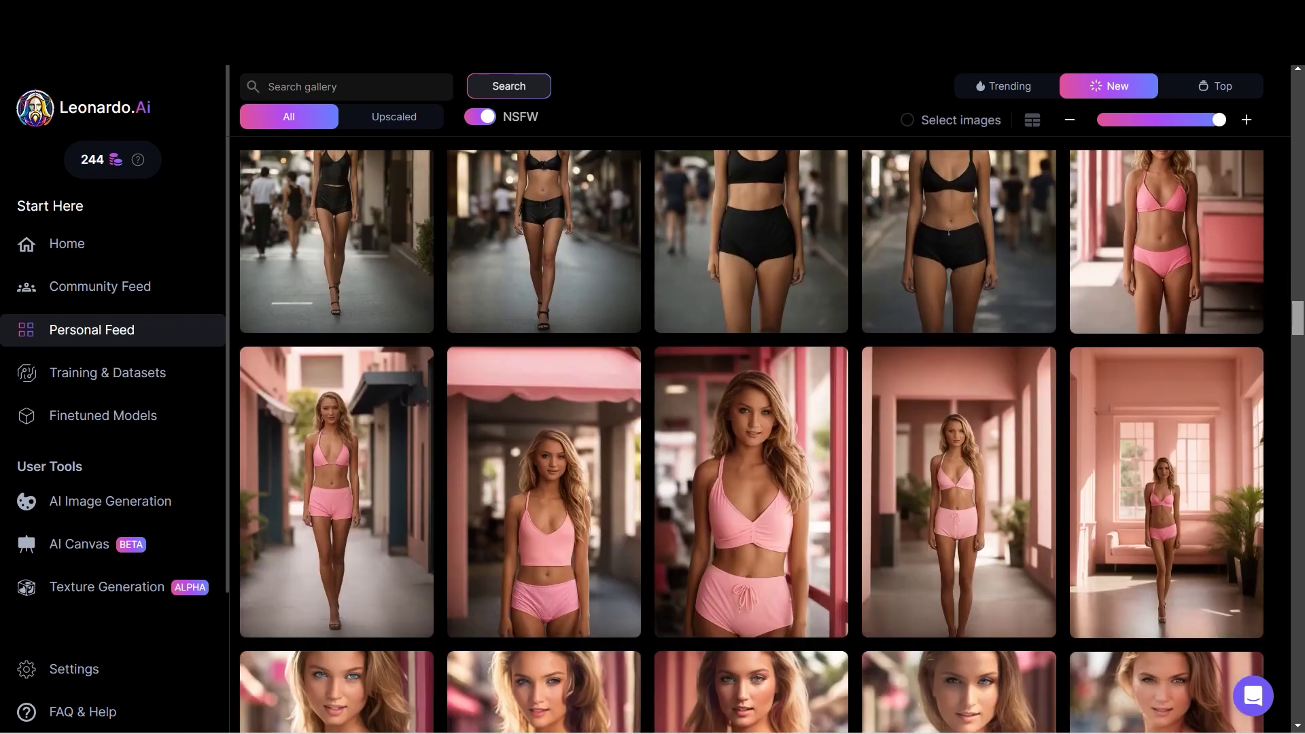
pyautogui.scroll(-2, 751, 441)
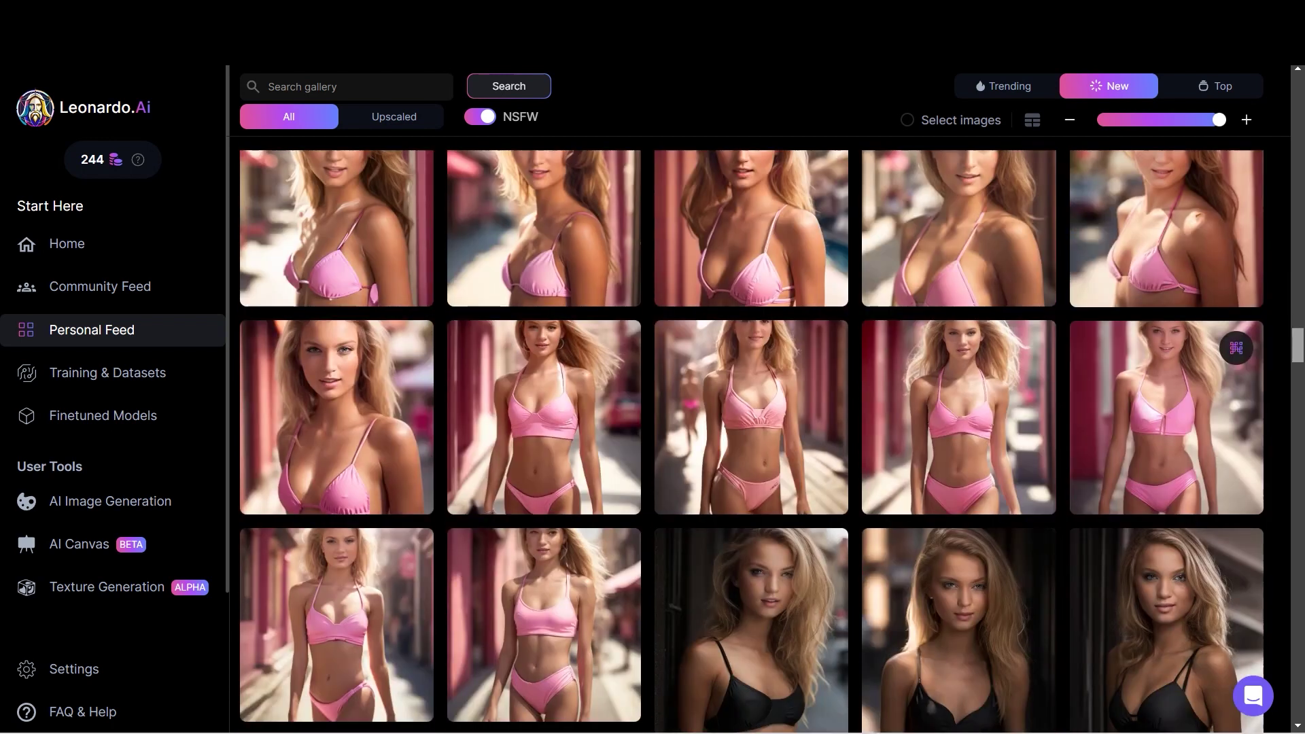
pyautogui.scroll(2, 751, 442)
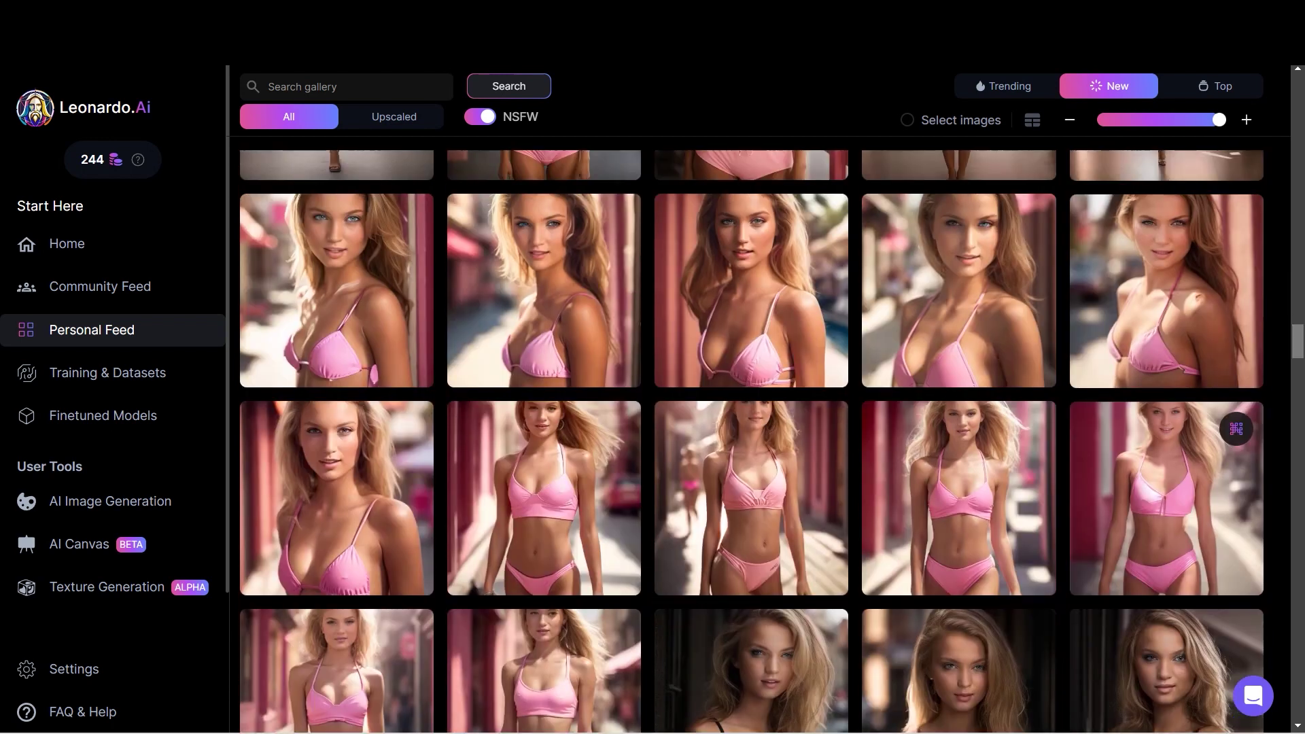
pyautogui.scroll(-4, 751, 339)
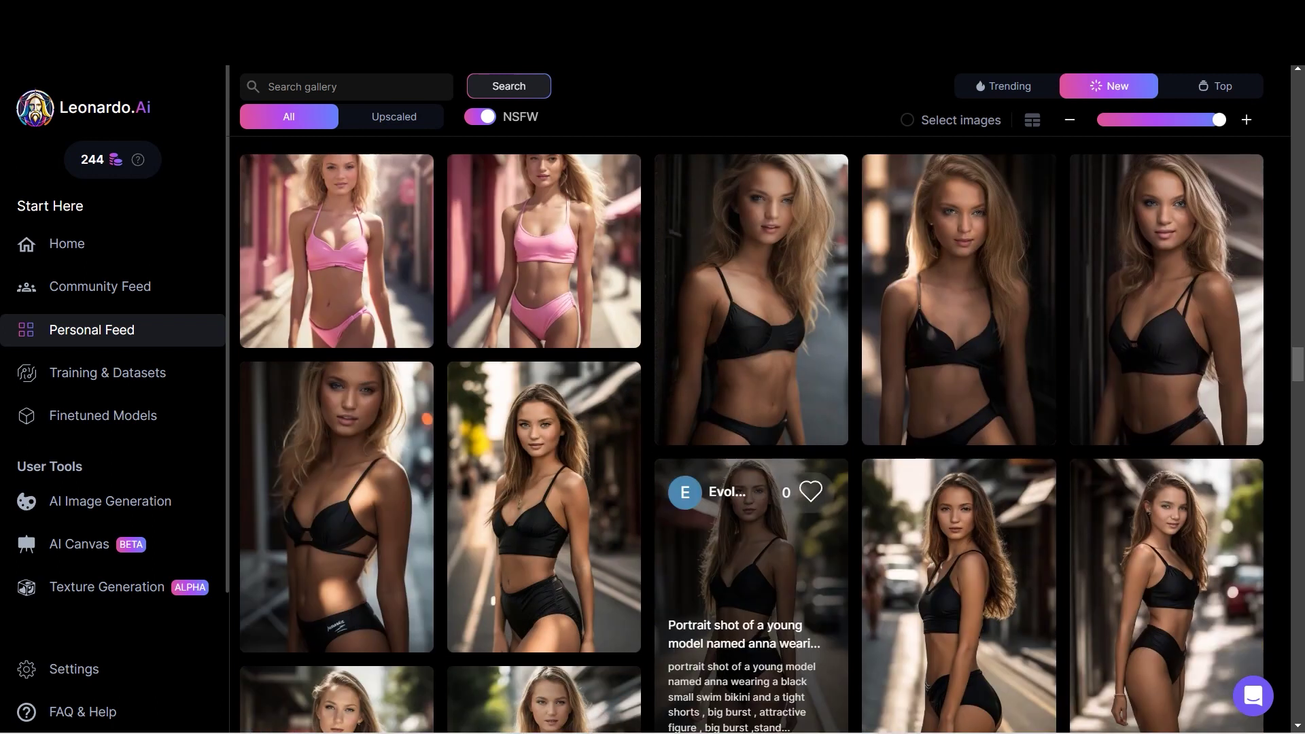
pyautogui.scroll(-3, 1166, 408)
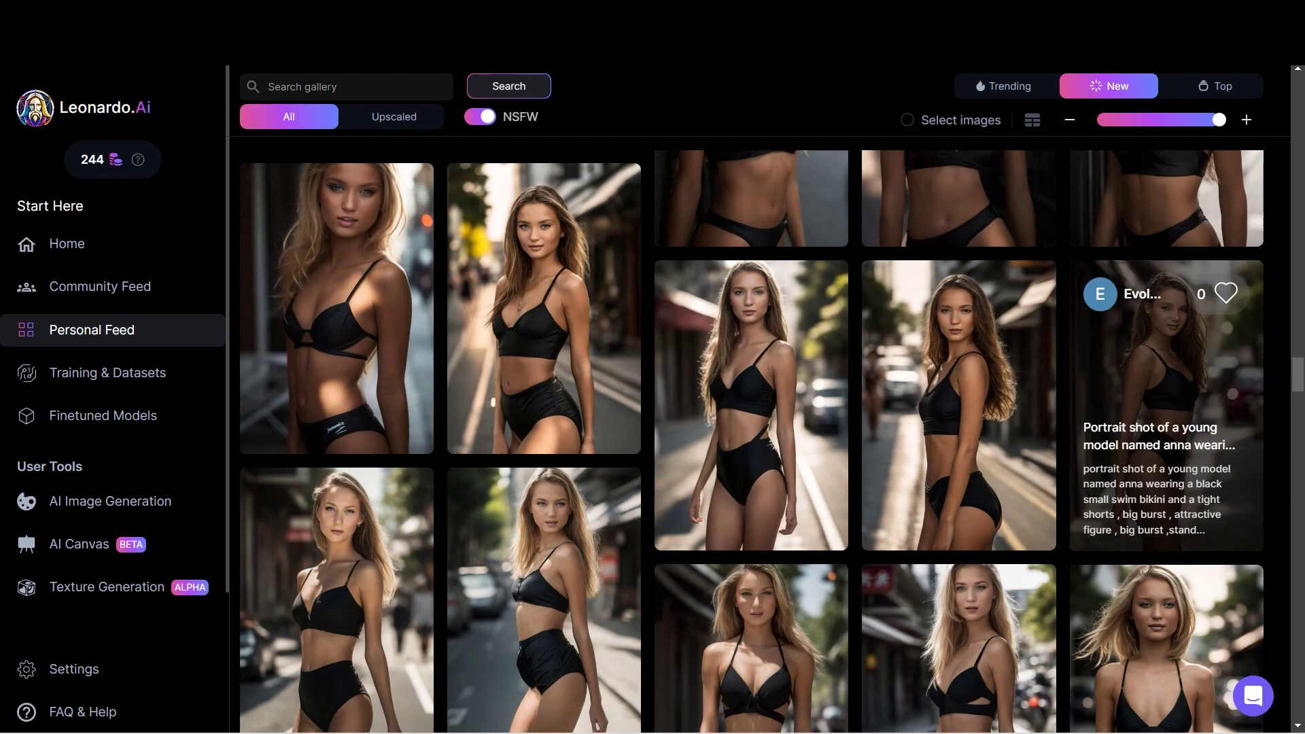
pyautogui.scroll(-6, 771, 442)
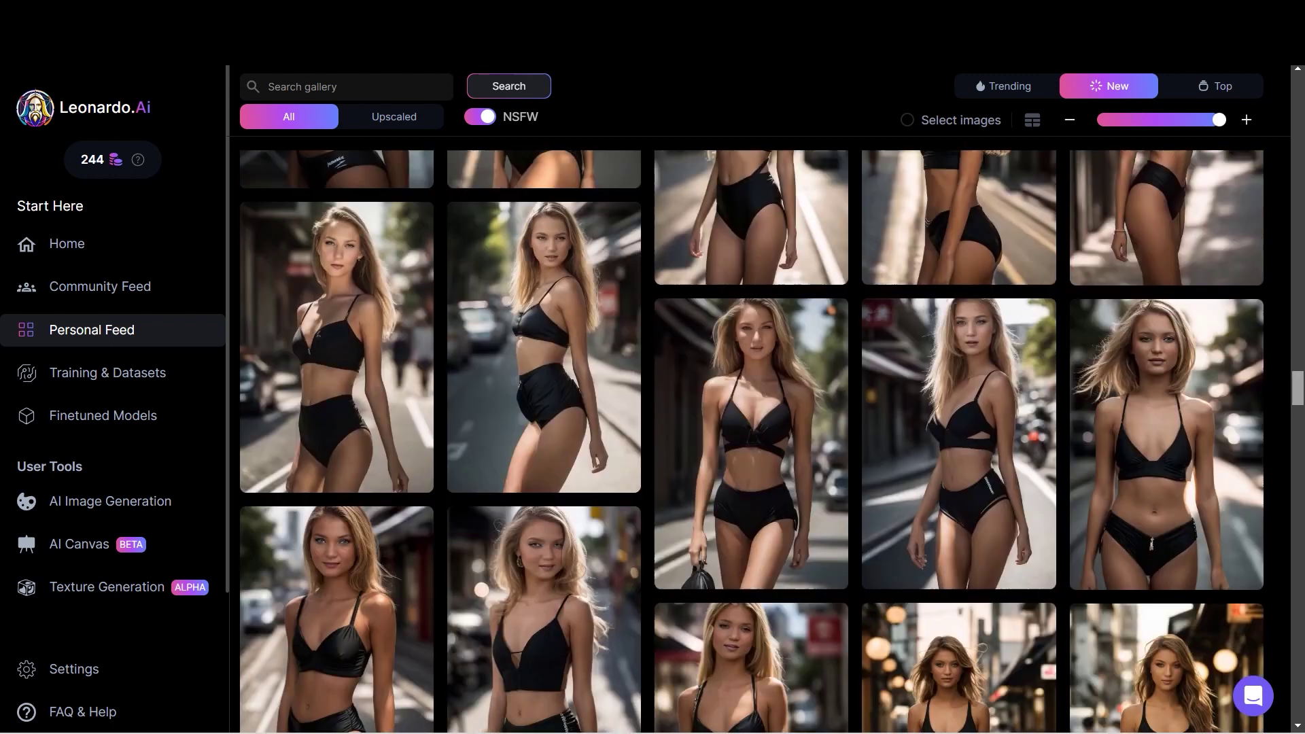
pyautogui.scroll(-15, 751, 442)
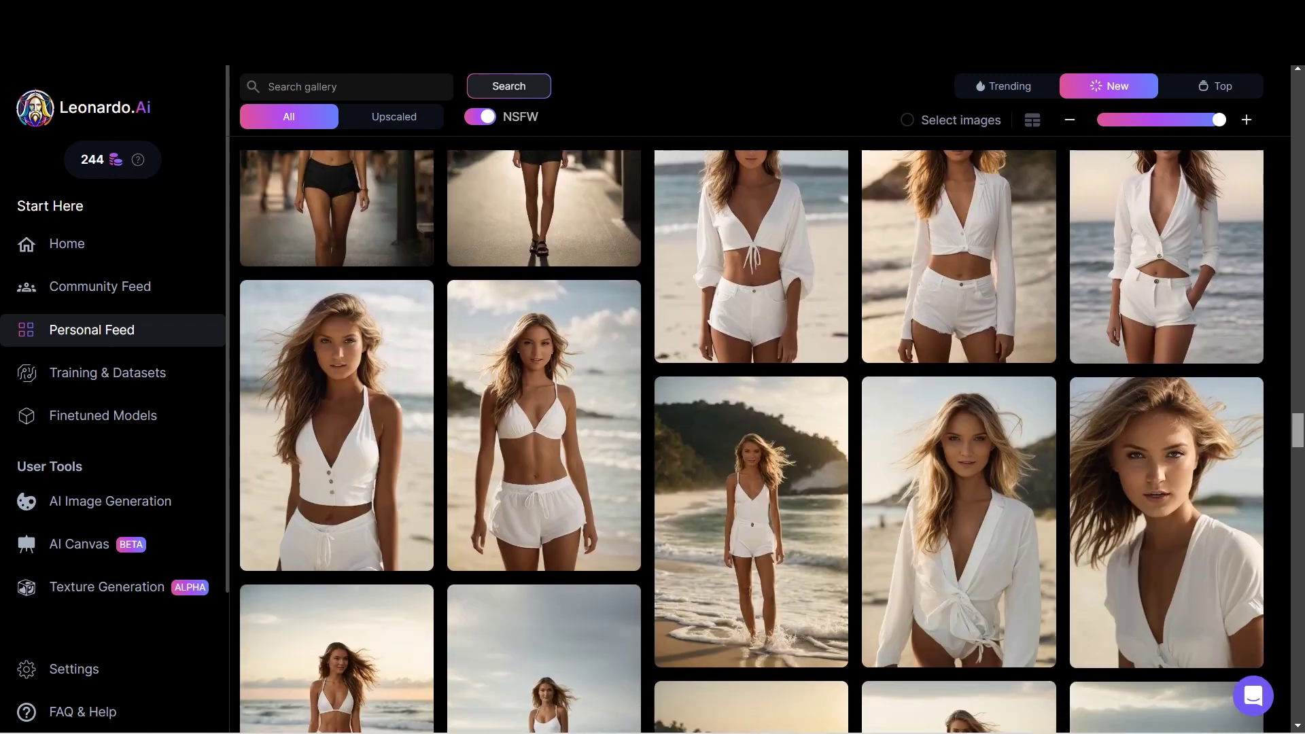
pyautogui.scroll(20, 751, 442)
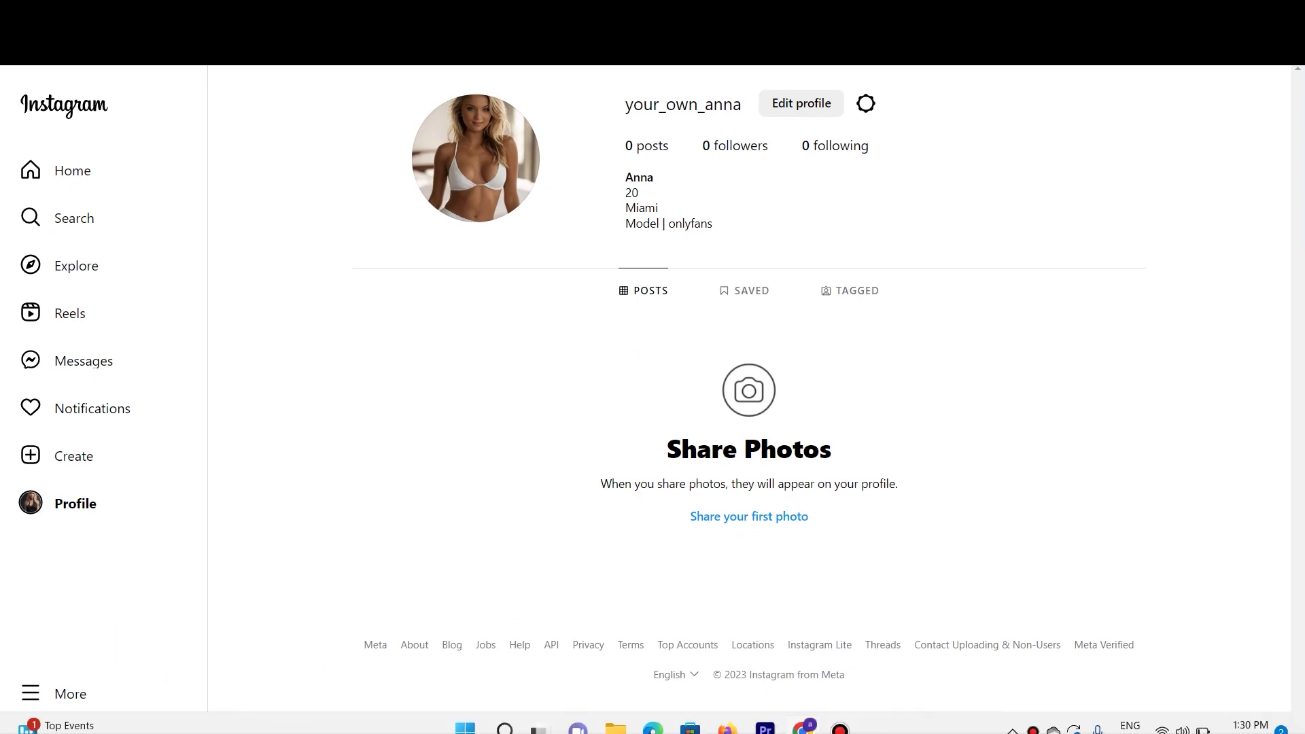
# Step: On the influencer's Instagram profile, open the first published post, examine its caption and comments, and close the post
pyautogui.click(841, 714)
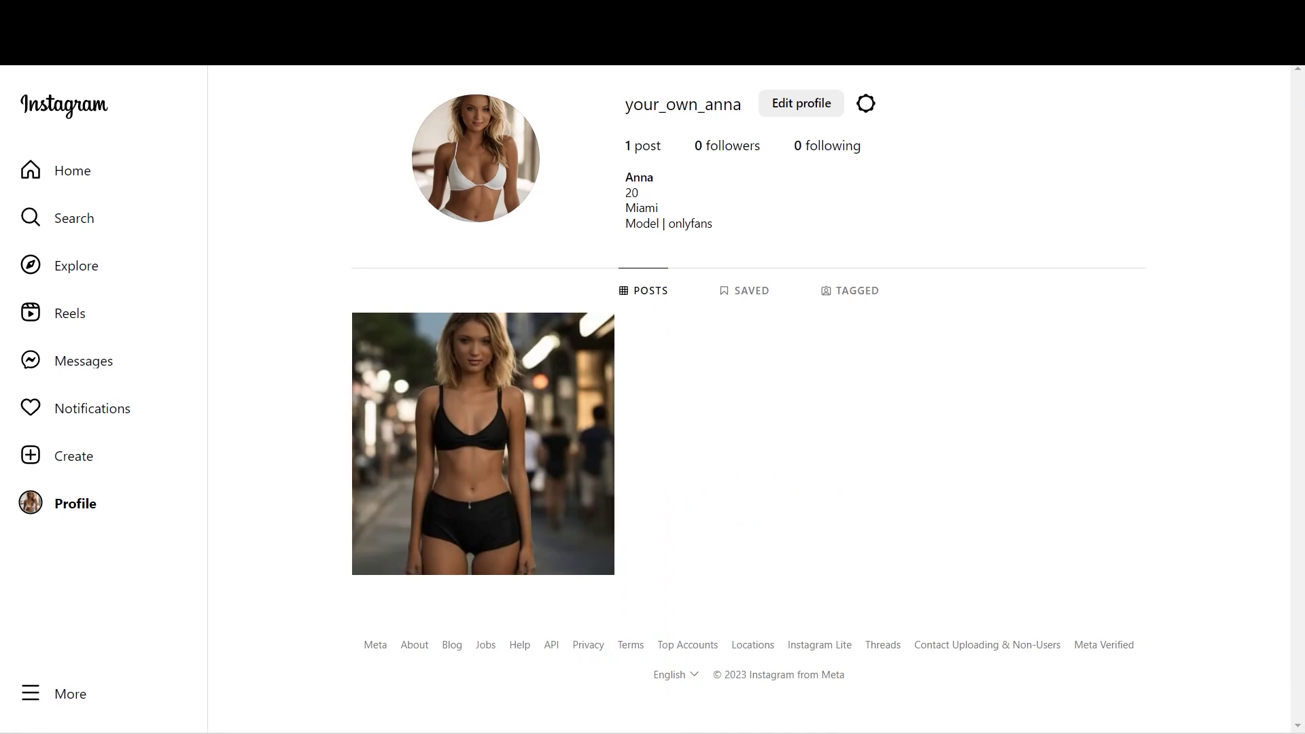
pyautogui.click(483, 444)
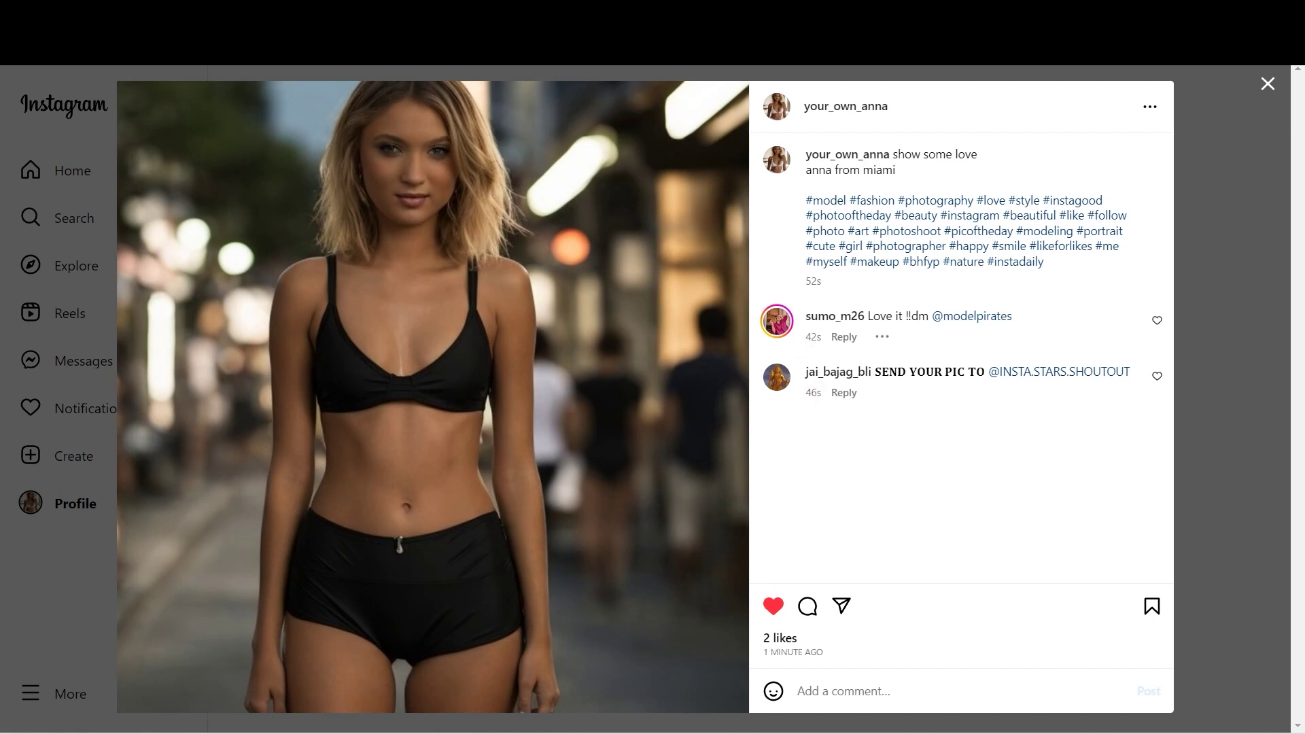
pyautogui.moveTo(776, 321)
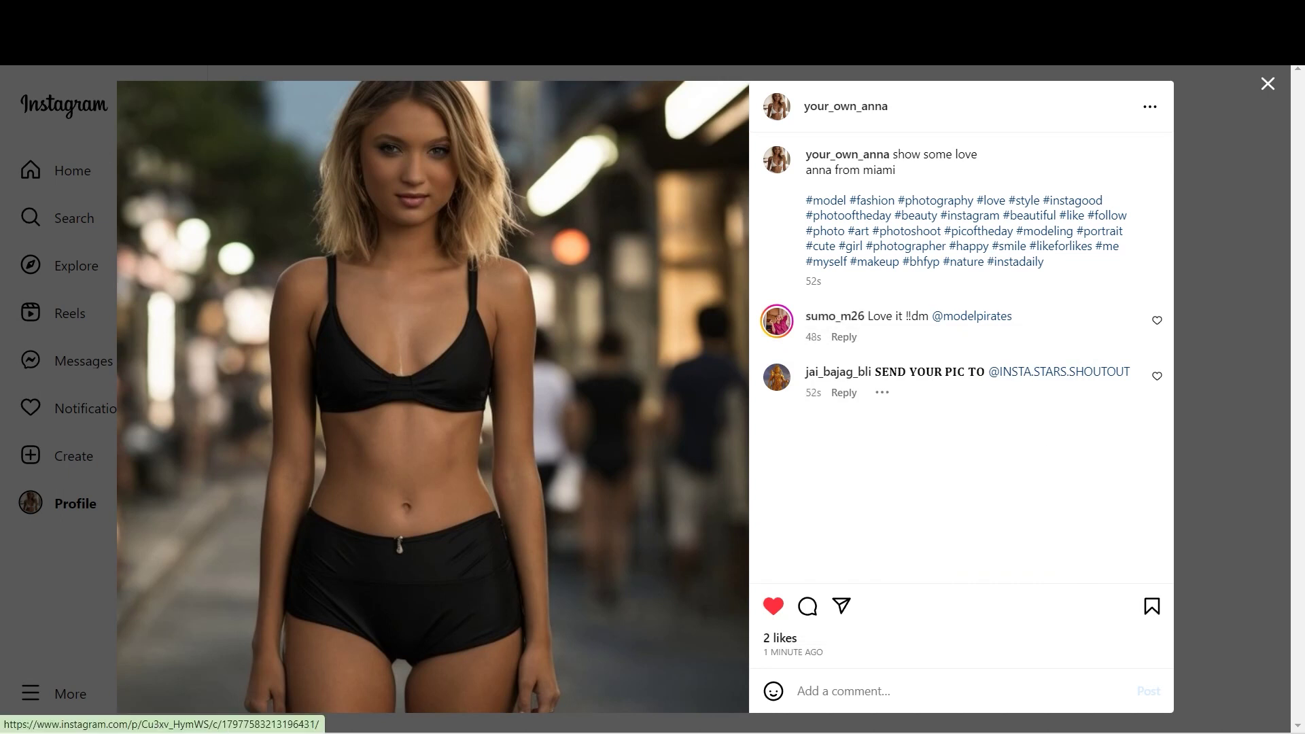
pyautogui.press('Escape')
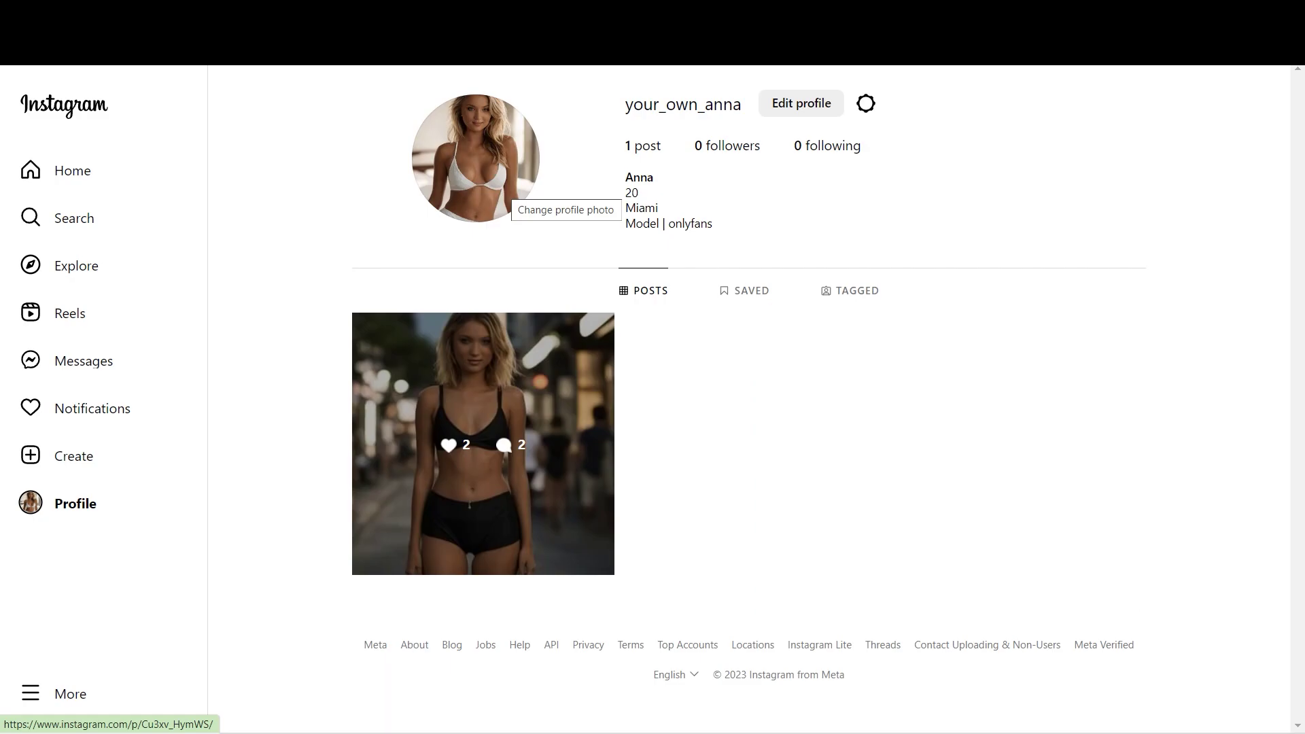